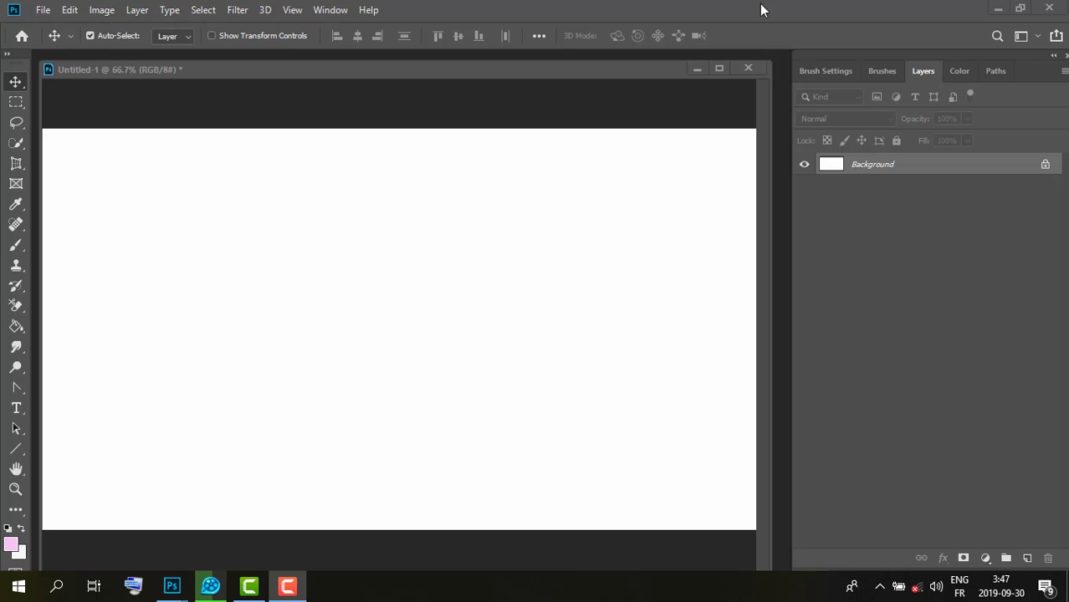
Add a new empty Layer 1 above the Background layer.
click(958, 69)
click(924, 72)
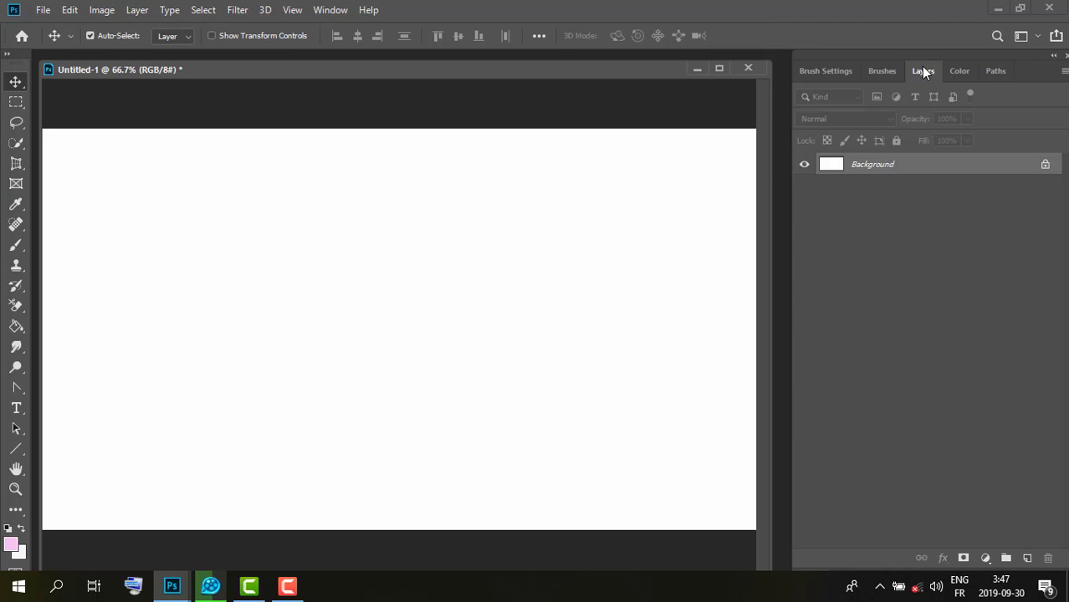
click(1028, 559)
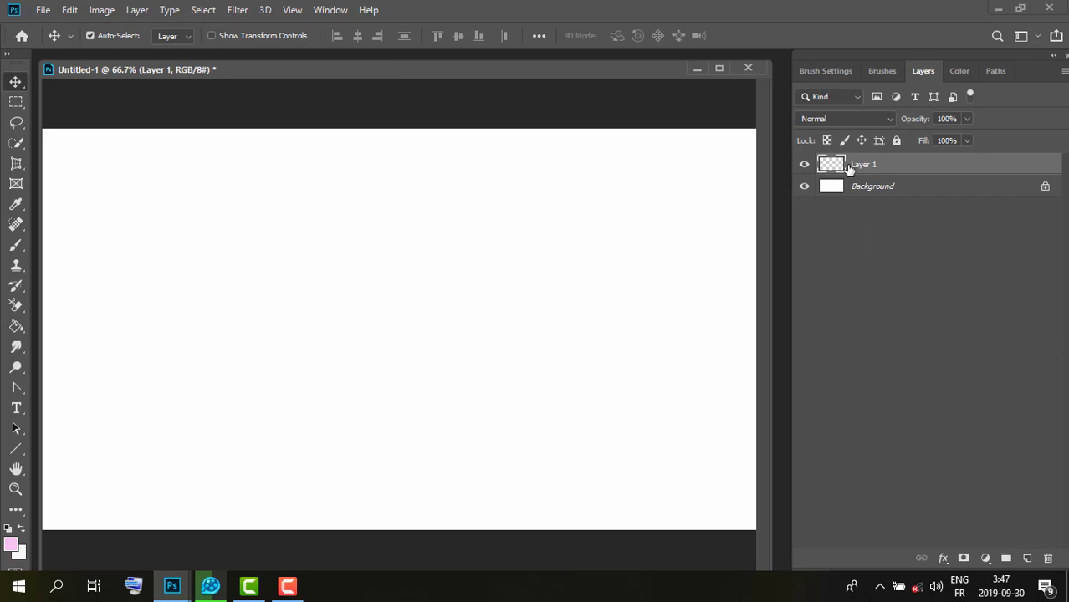
Show the grid overlay across the white canvas.
click(292, 11)
mouse_move(305, 292)
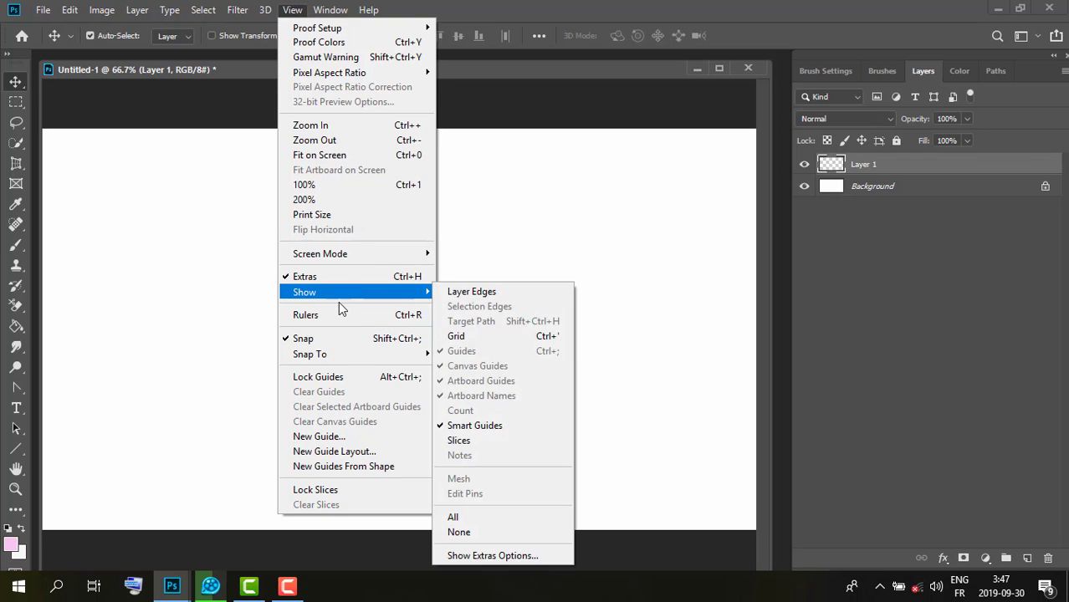
click(480, 335)
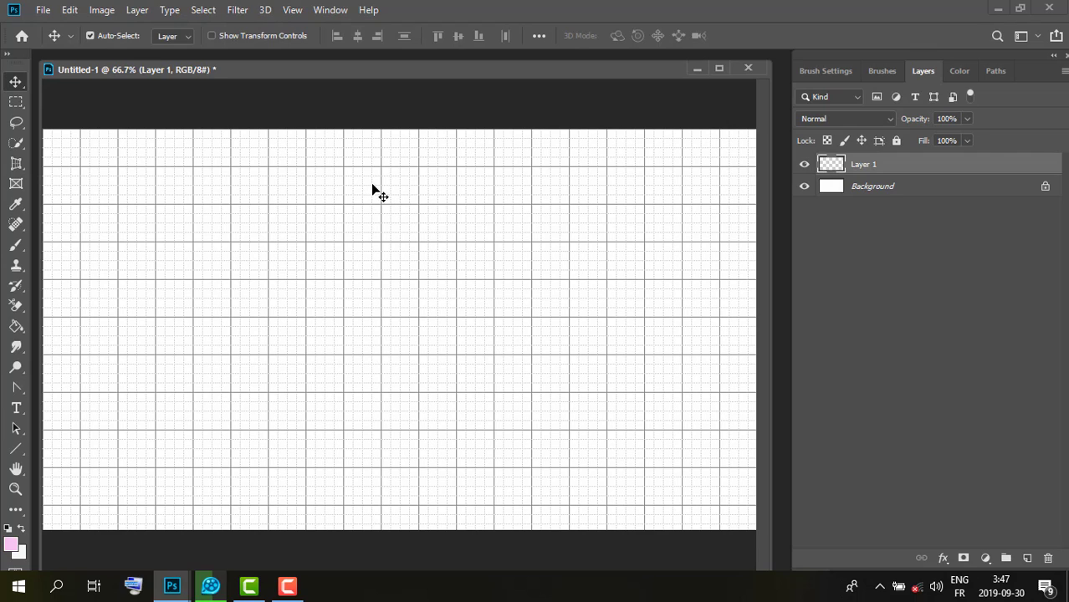
click(18, 452)
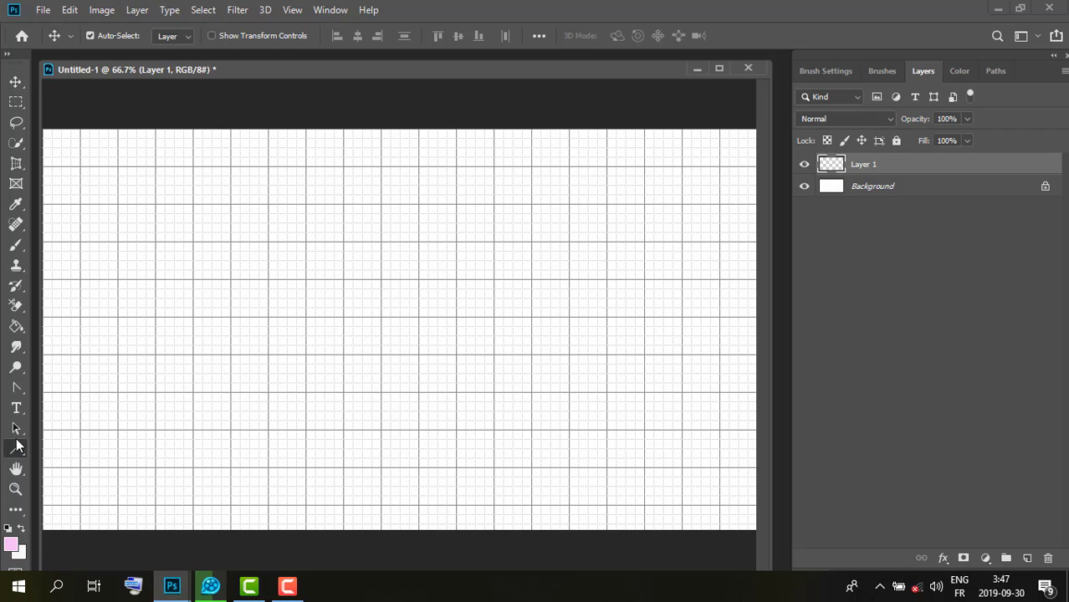
Switch to the Curvature Pen Tool from the pen flyout.
click(17, 389)
click(17, 389)
right_click(18, 389)
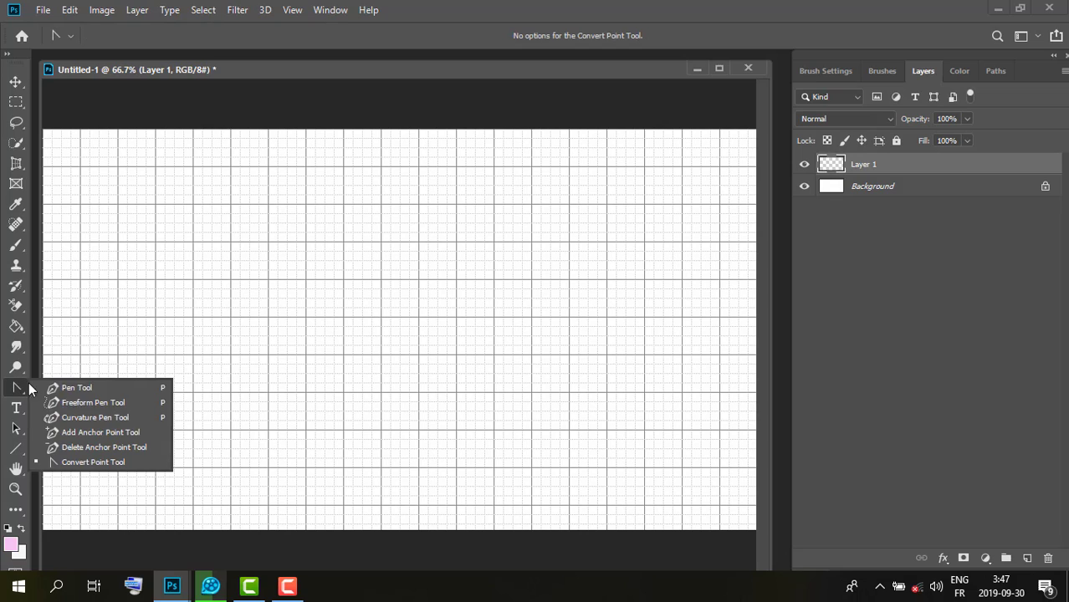
click(83, 418)
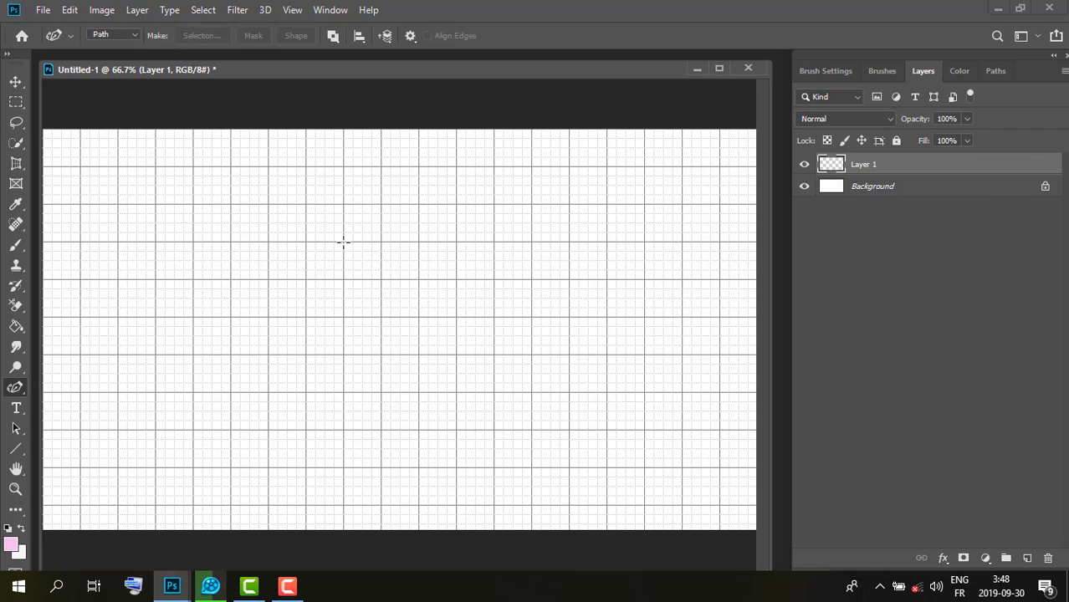
Trace the right lobe from the top dip over its top and outer edge to the lower right.
click(343, 241)
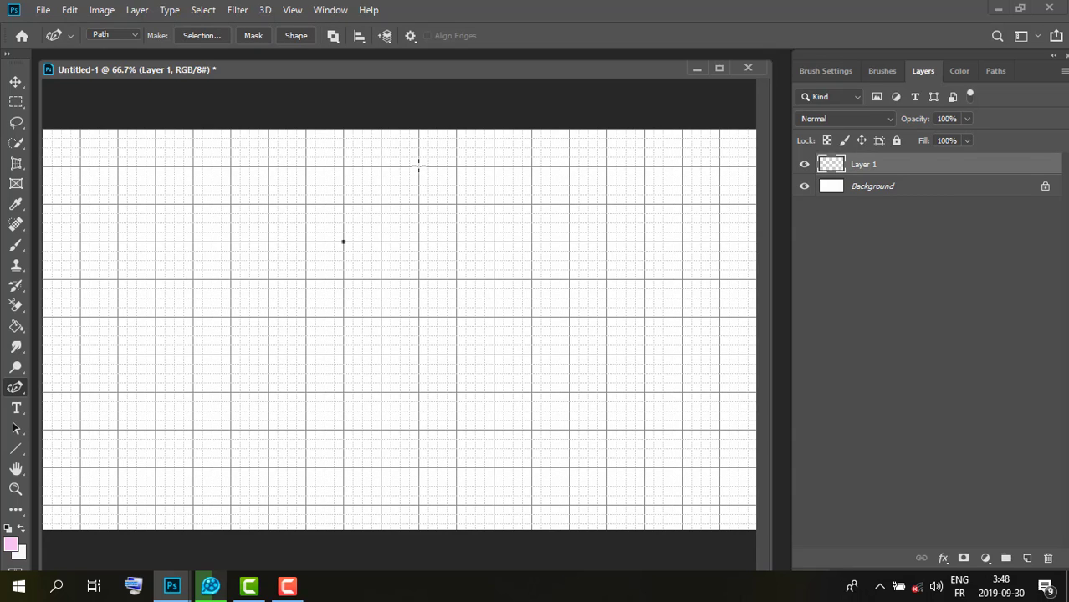
click(418, 165)
click(493, 241)
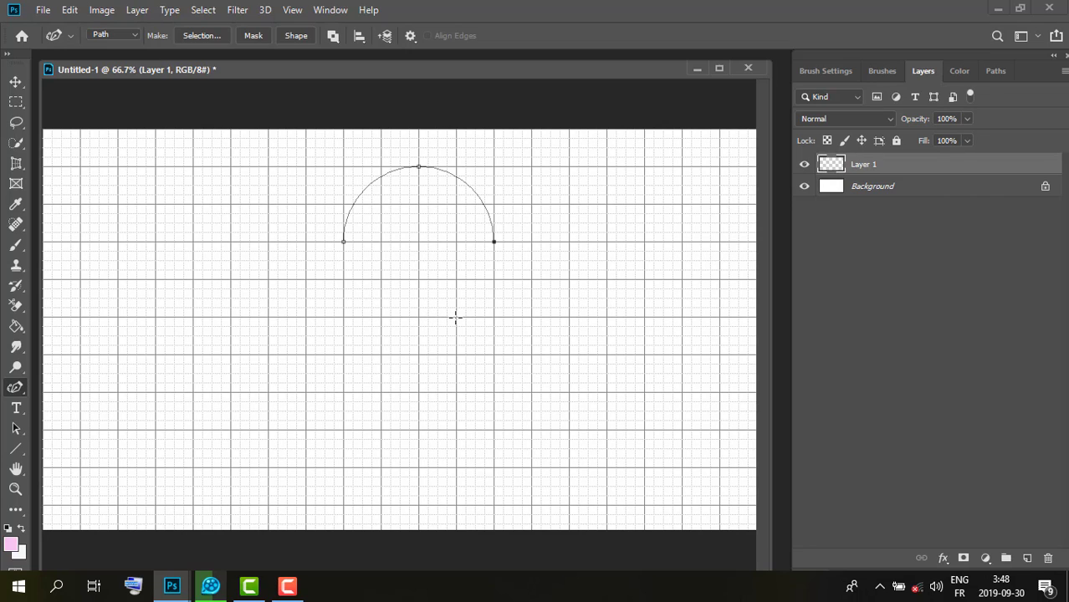
click(456, 317)
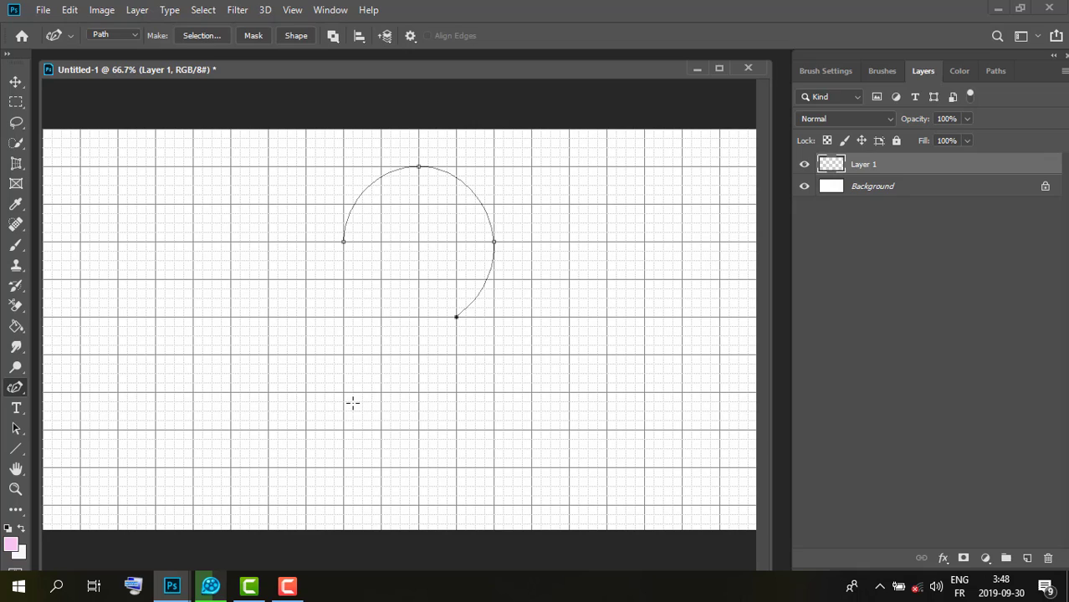
Add the bottom tip, lower-left, left edge and left lobe top points, closing at the top dip.
click(343, 392)
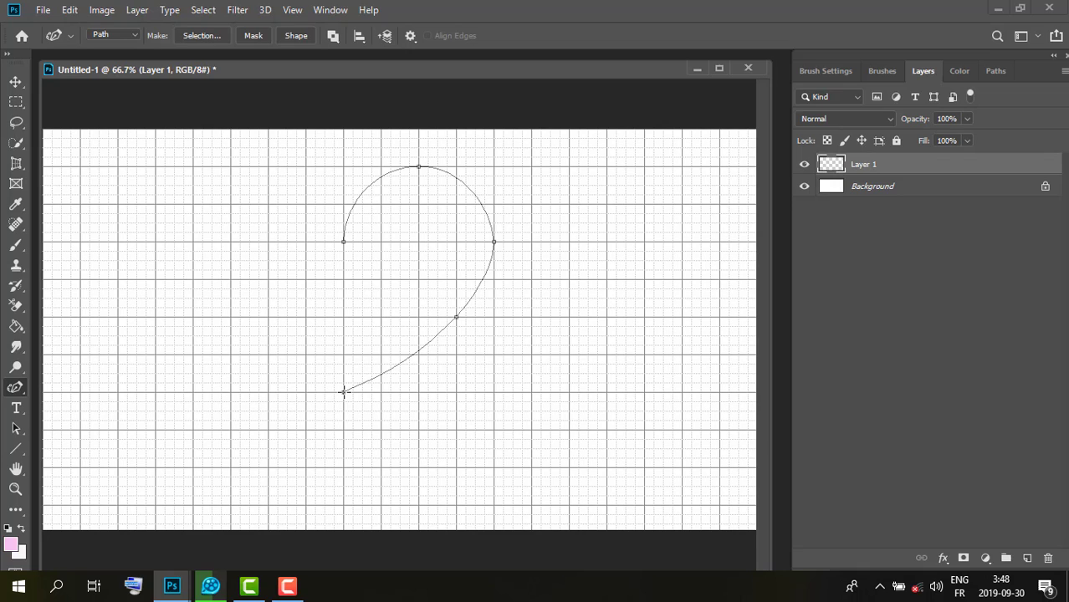
click(232, 317)
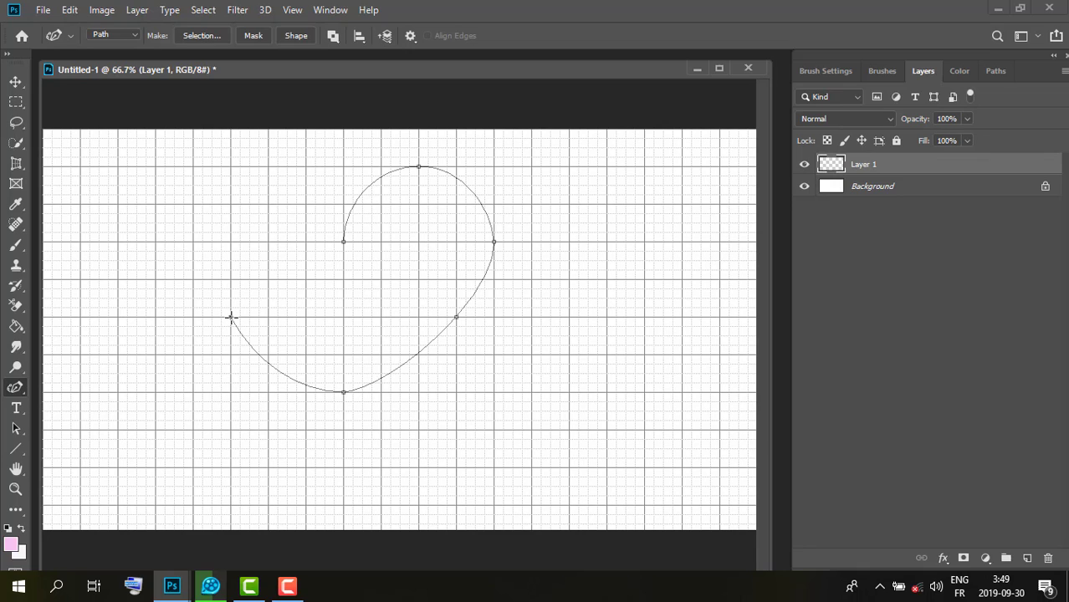
click(194, 242)
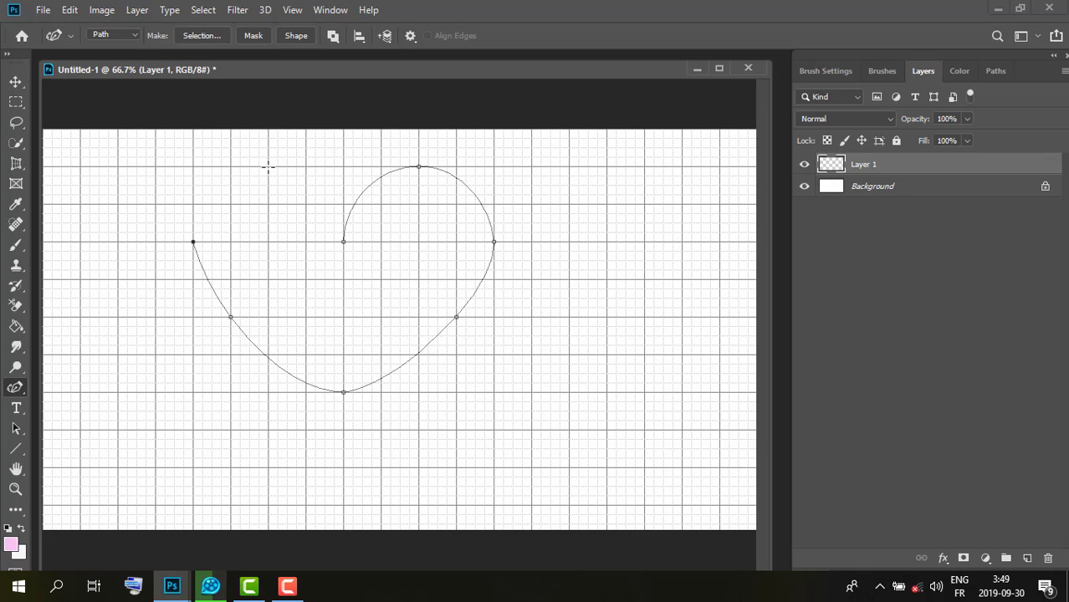
click(268, 167)
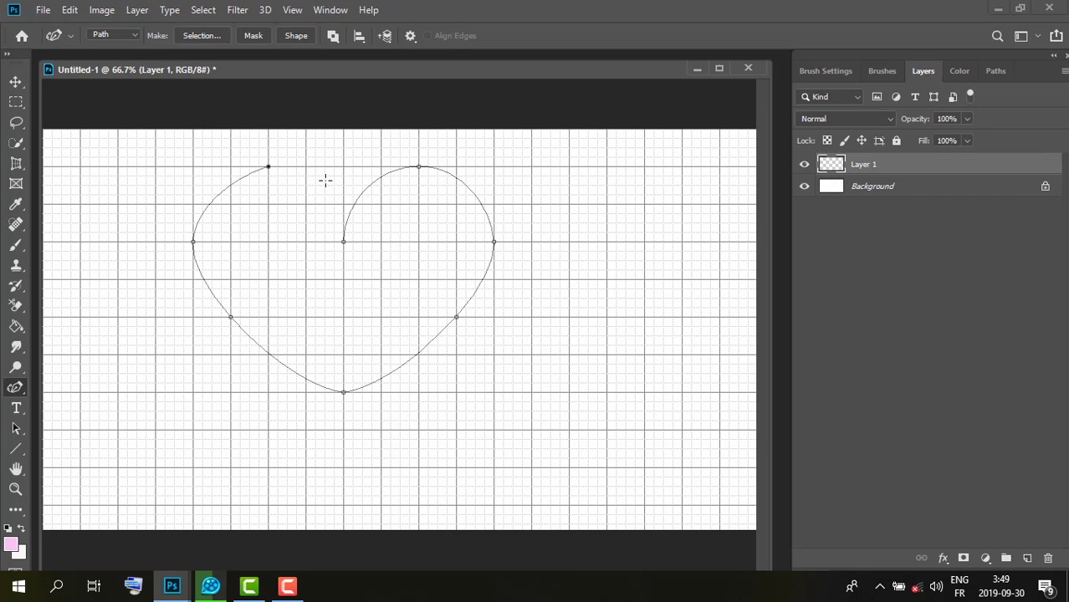
click(343, 242)
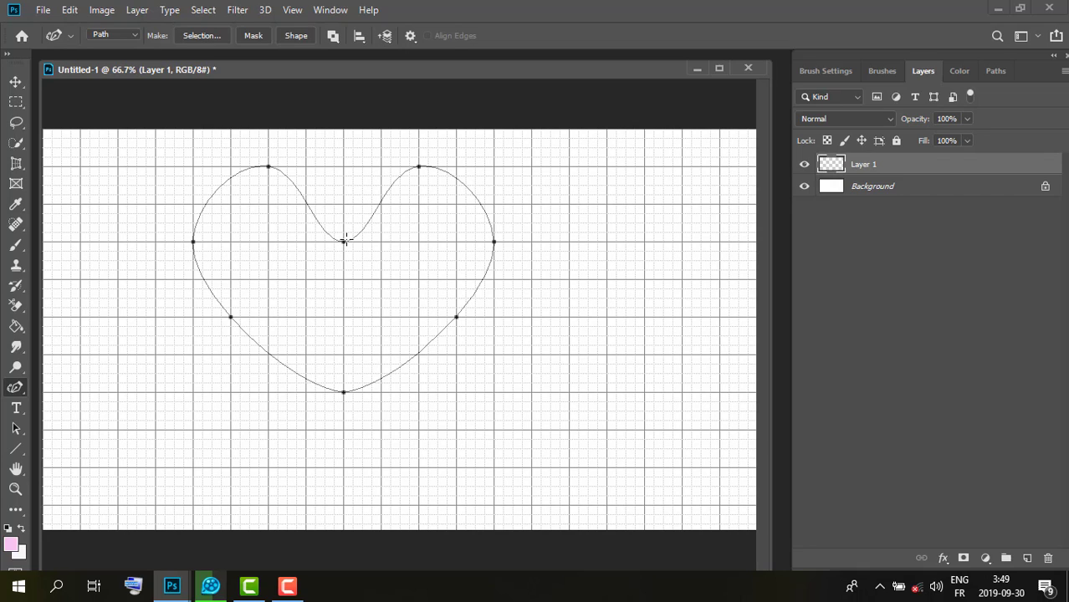
With the Convert Point Tool, make the top dip a sharp corner and shape its curves.
right_click(17, 389)
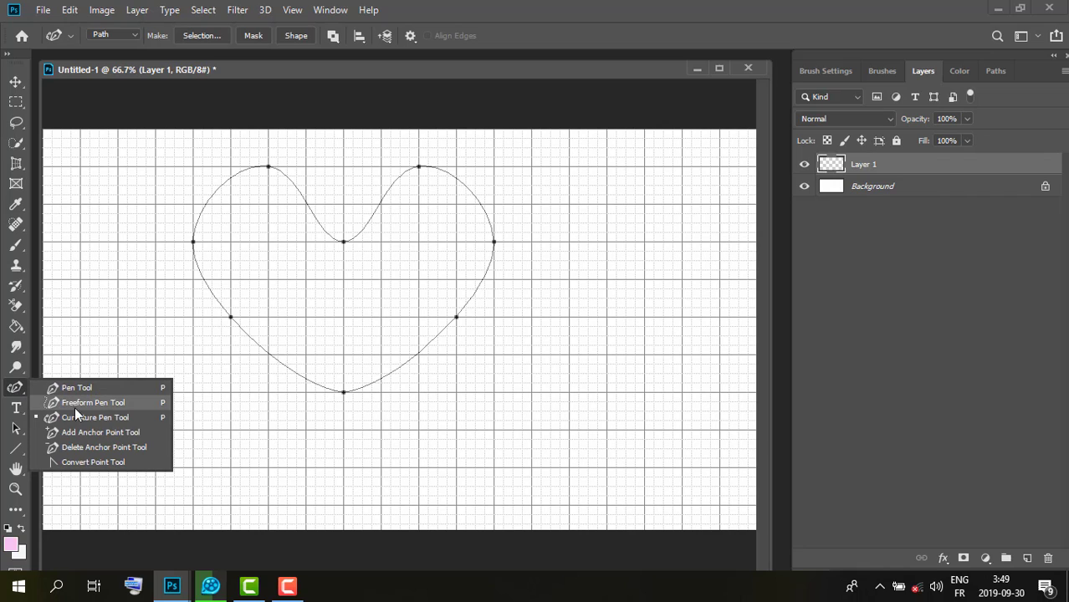
click(84, 465)
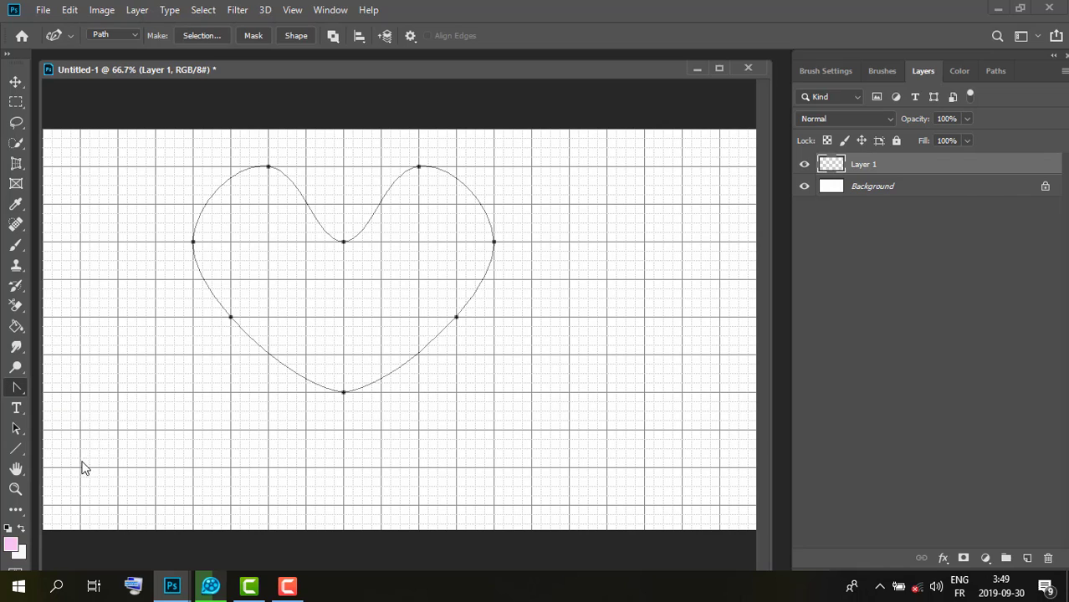
click(343, 242)
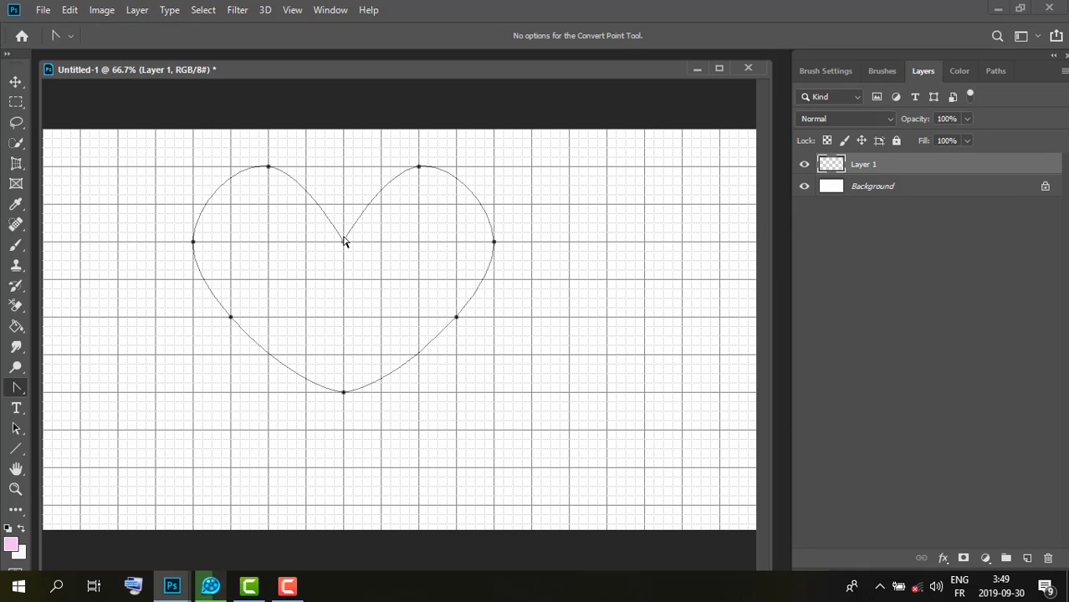
mouse_move(343, 241)
mouse_down()
mouse_move(353, 246)
mouse_move(345, 216)
mouse_up()
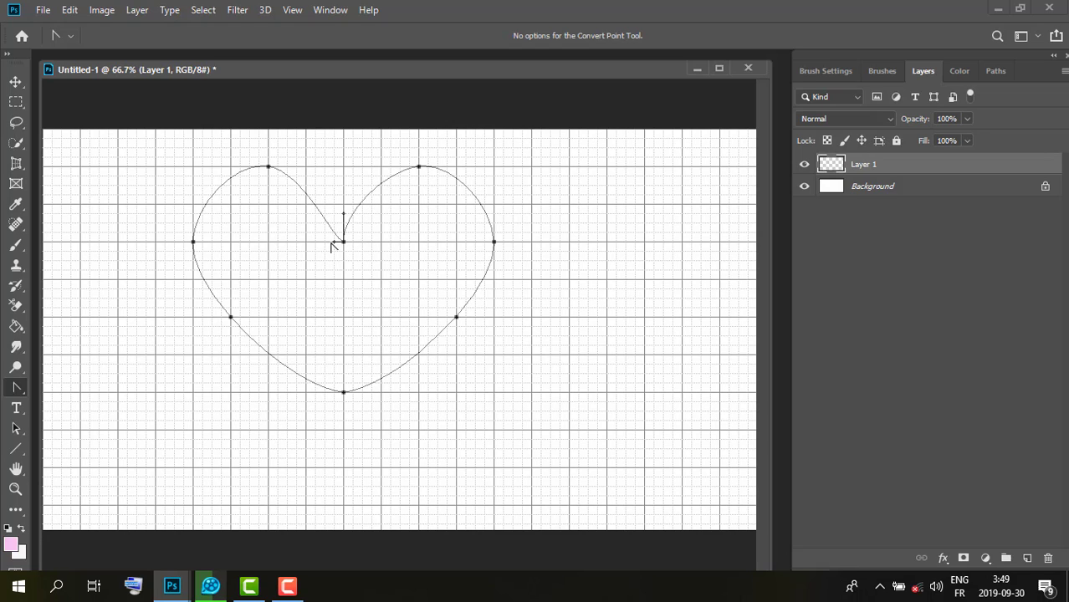
mouse_move(331, 243)
mouse_down()
mouse_move(333, 216)
mouse_move(341, 220)
mouse_up()
Make the bottom tip a sharp corner and pull it lower into a pointed V.
mouse_move(343, 392)
mouse_down()
mouse_move(343, 415)
mouse_move(346, 402)
mouse_up()
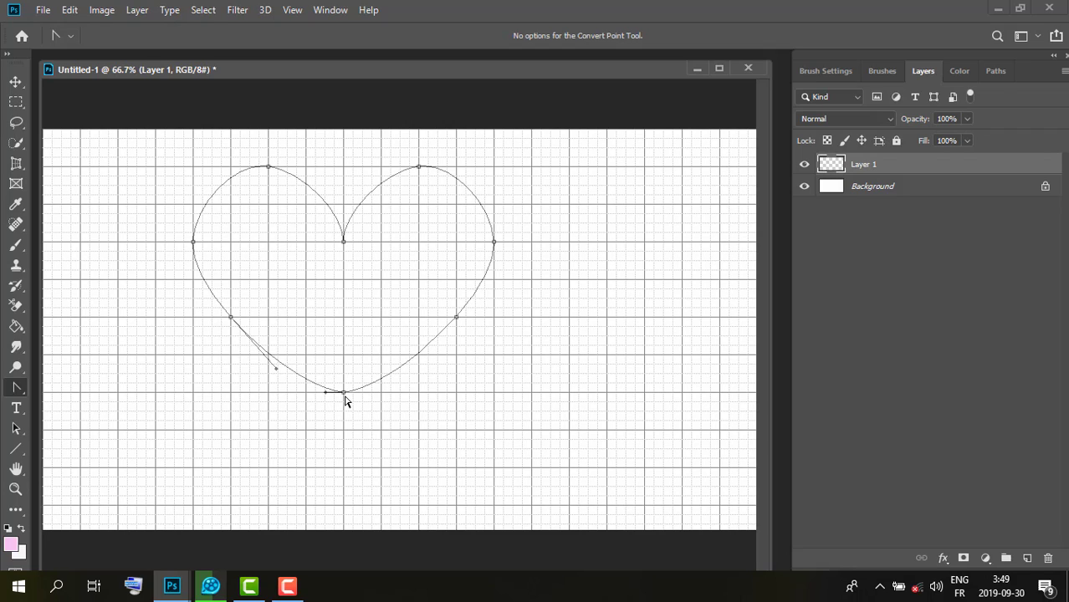
click(343, 392)
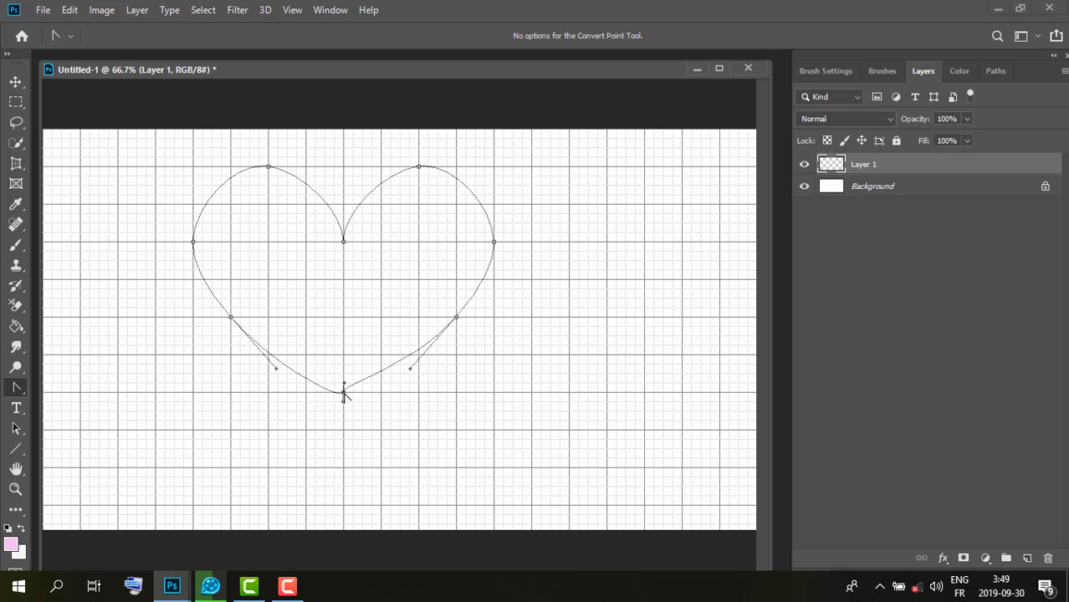
mouse_move(343, 393)
mouse_down()
mouse_move(346, 412)
mouse_move(337, 404)
mouse_up()
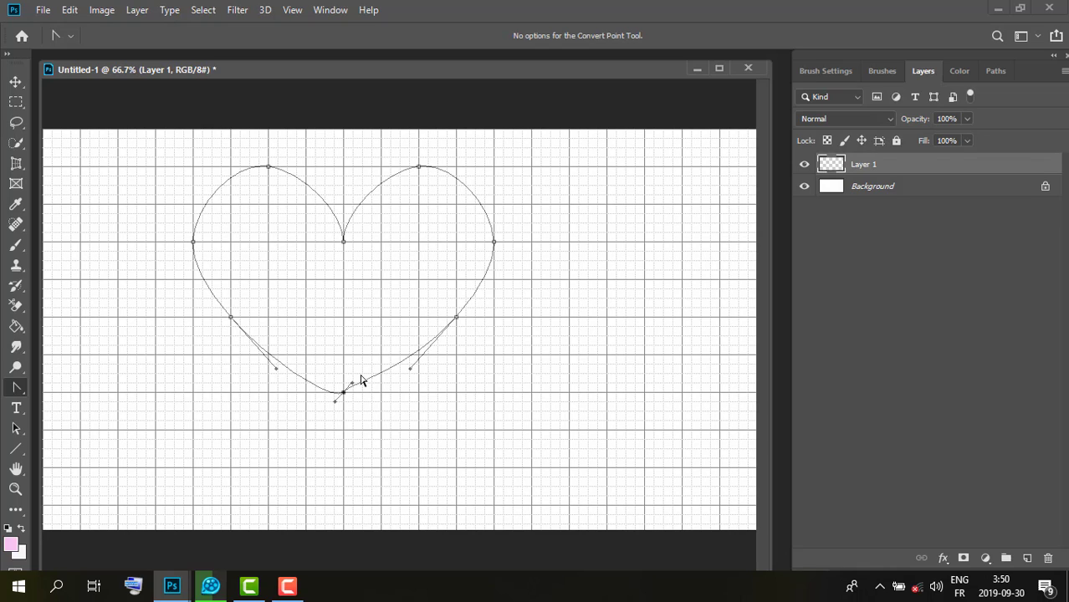
drag(353, 386, 343, 373)
drag(339, 393, 341, 381)
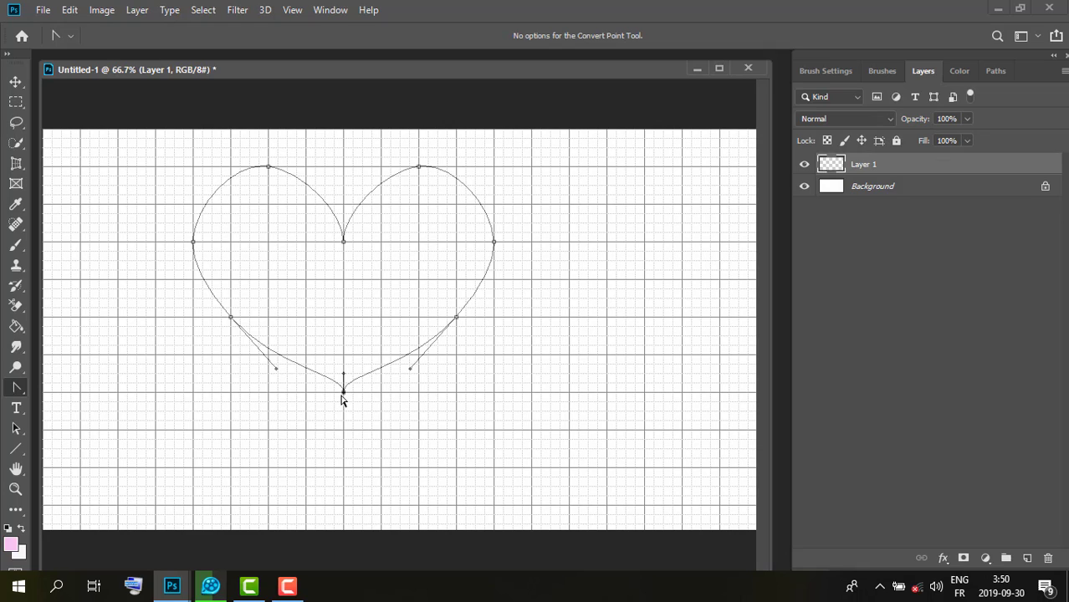
drag(342, 399, 341, 420)
mouse_move(341, 420)
mouse_down()
mouse_move(344, 397)
mouse_move(343, 431)
mouse_up()
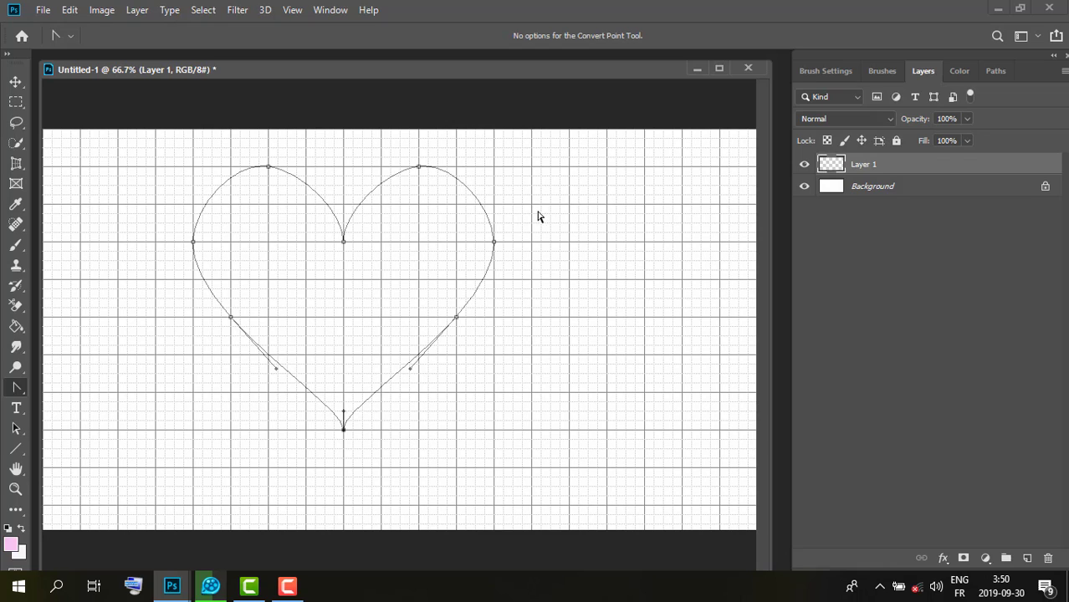
Reshape the curves around the right lobe's outer point.
click(495, 242)
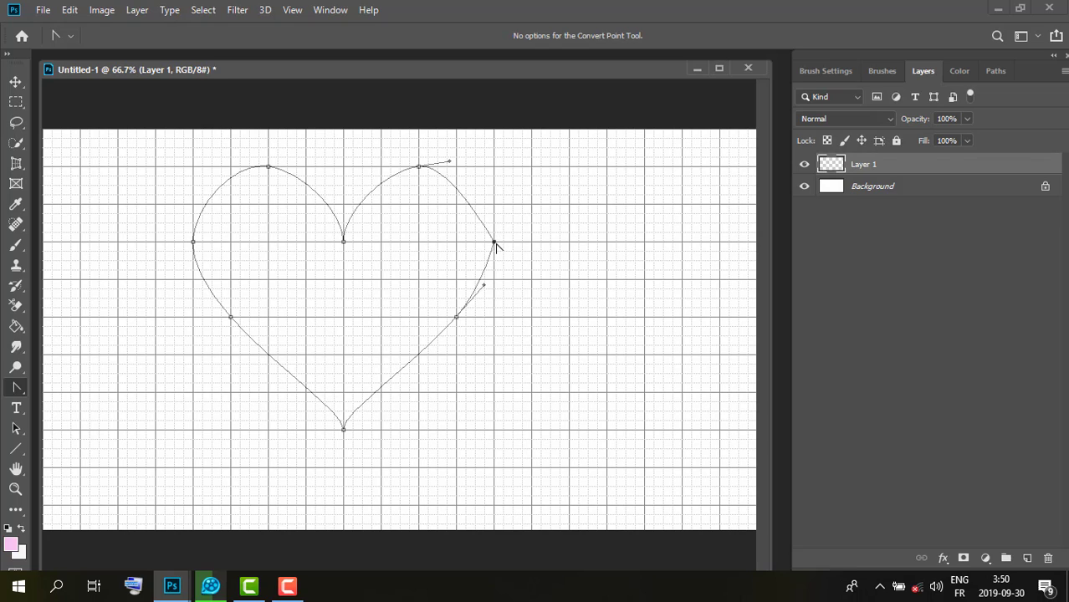
mouse_move(494, 243)
mouse_down()
mouse_move(507, 251)
mouse_move(499, 267)
mouse_up()
drag(499, 222, 501, 222)
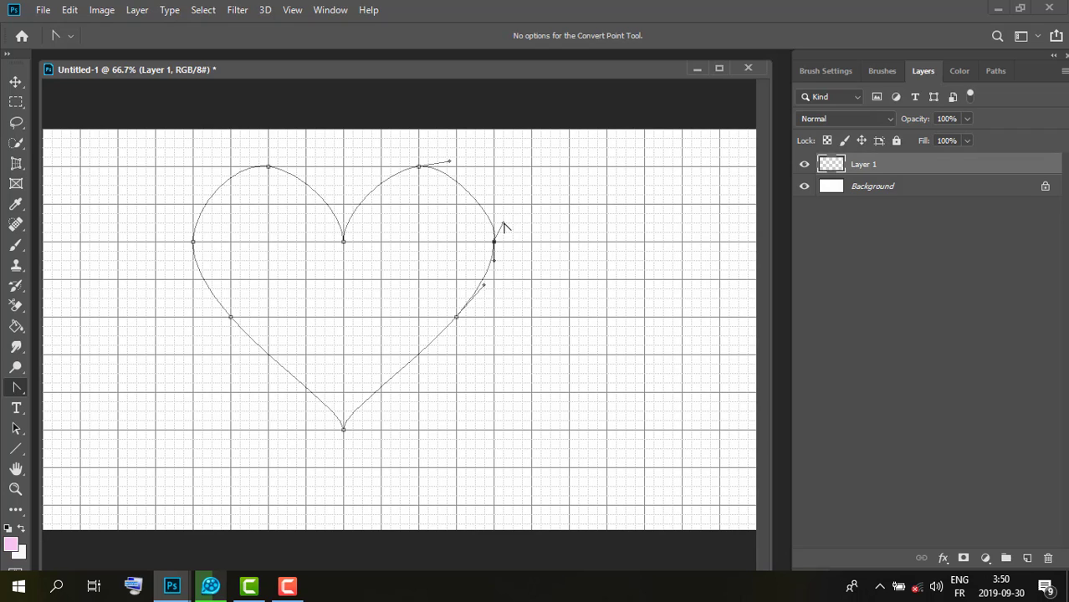
drag(508, 224, 494, 207)
Bend the lower-right point with handles and fine-tune the right edge into a smooth curve.
click(456, 318)
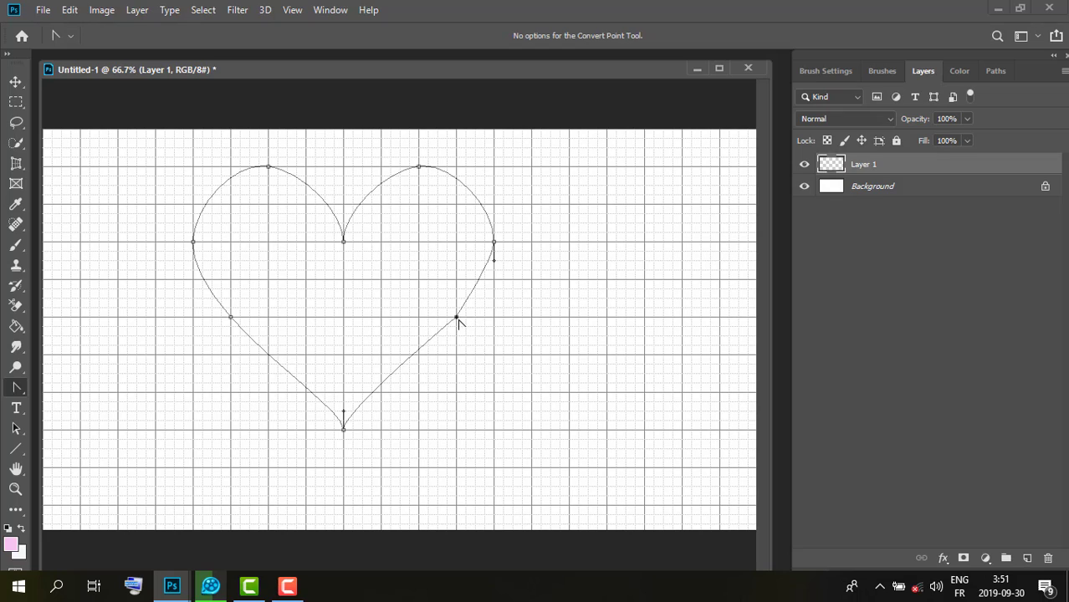
drag(456, 318, 458, 328)
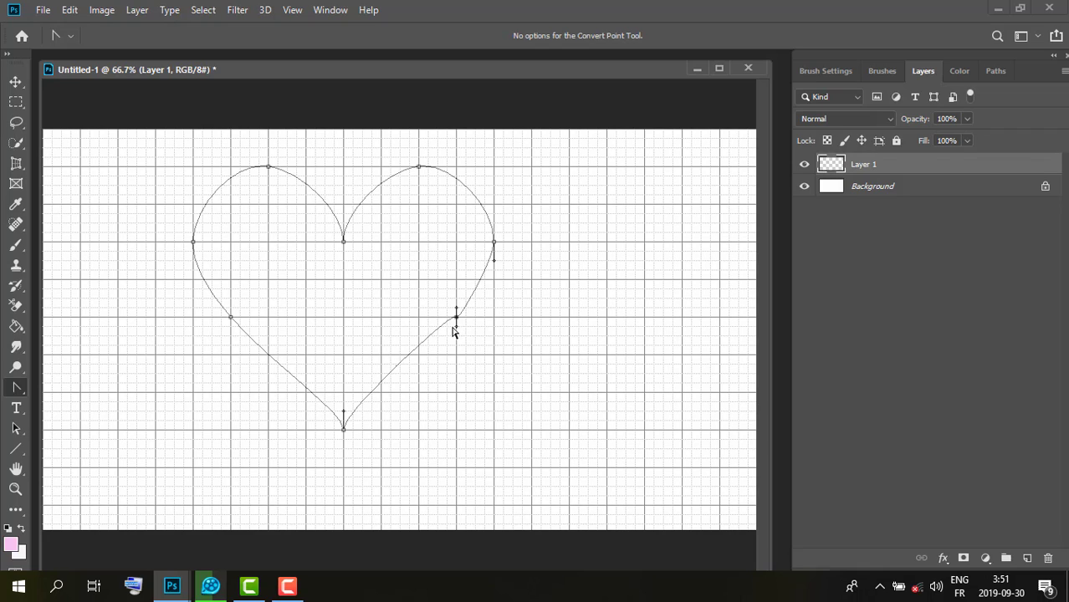
drag(450, 326, 450, 328)
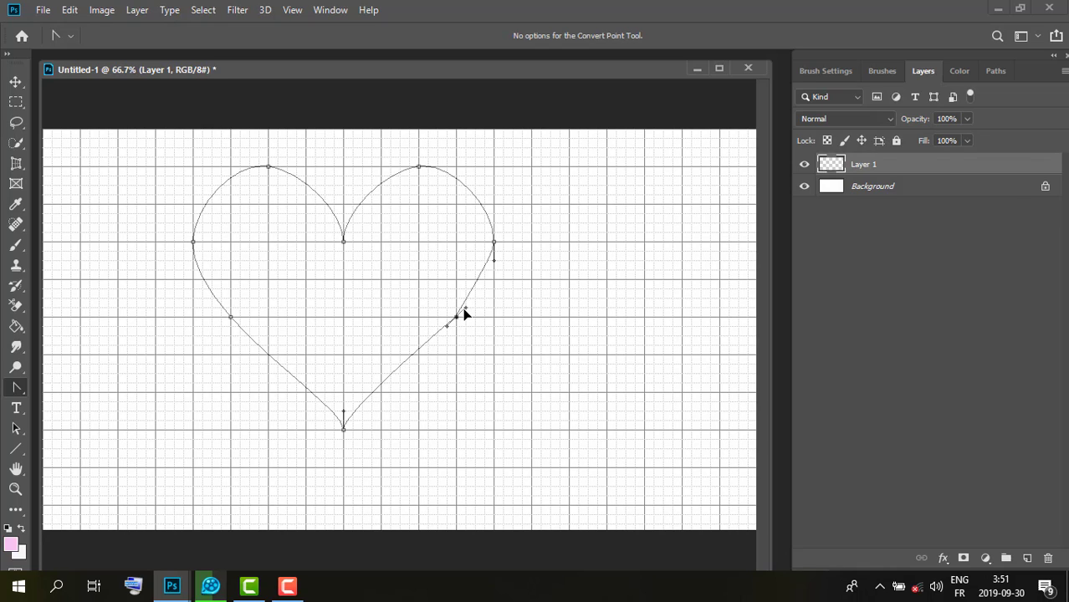
drag(459, 311, 467, 313)
drag(468, 327, 485, 298)
drag(493, 241, 500, 267)
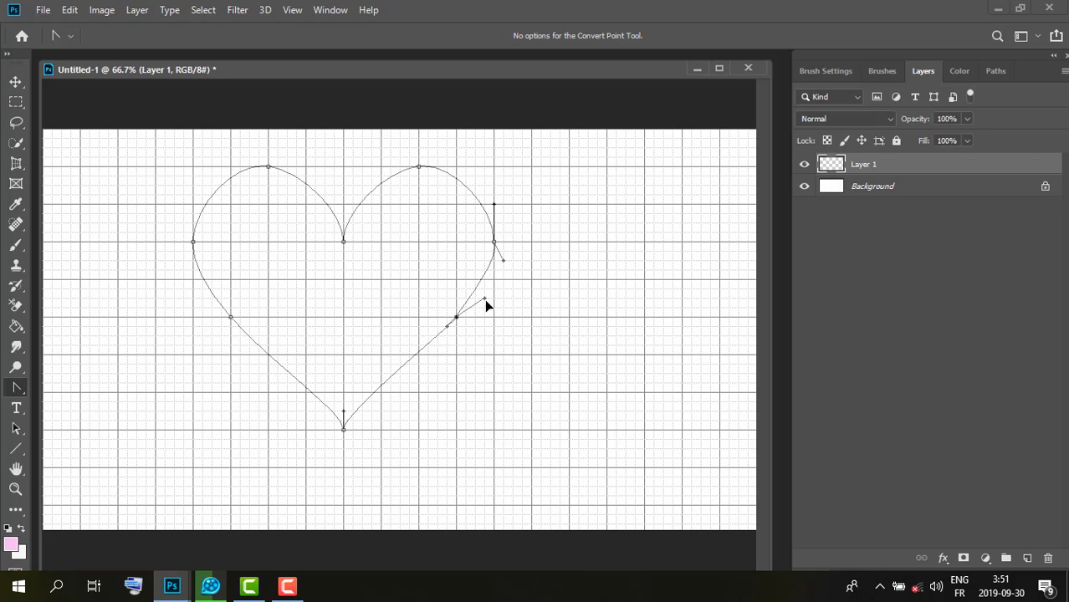
mouse_move(485, 300)
mouse_down()
mouse_move(491, 309)
mouse_move(484, 291)
mouse_up()
Curve the lower-left and left edge points to mirror the right side's smooth curves.
click(232, 318)
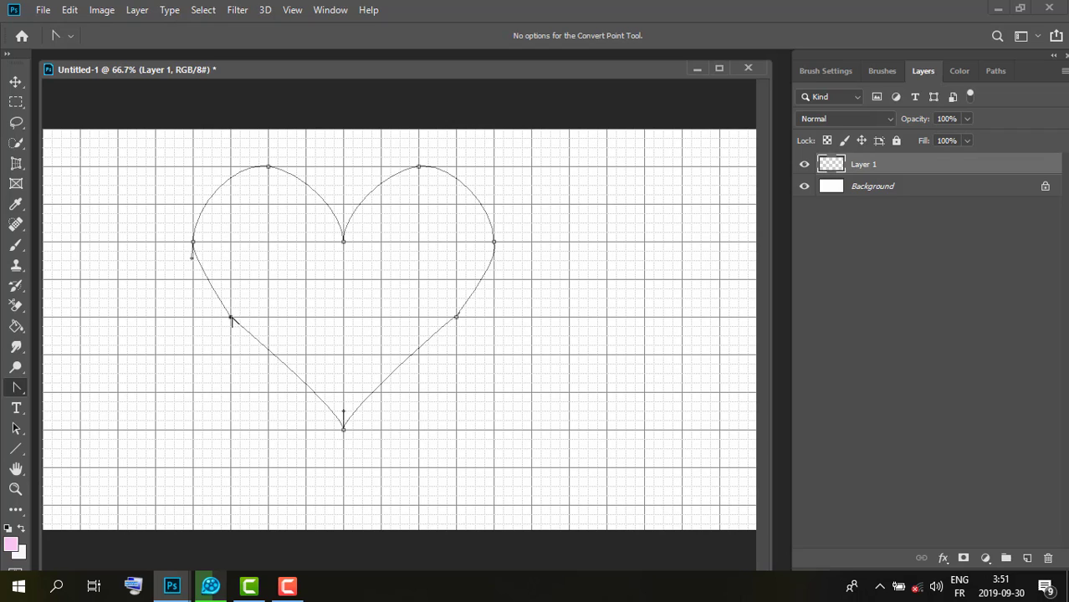
mouse_move(238, 319)
mouse_down()
mouse_move(255, 315)
mouse_move(234, 333)
mouse_up()
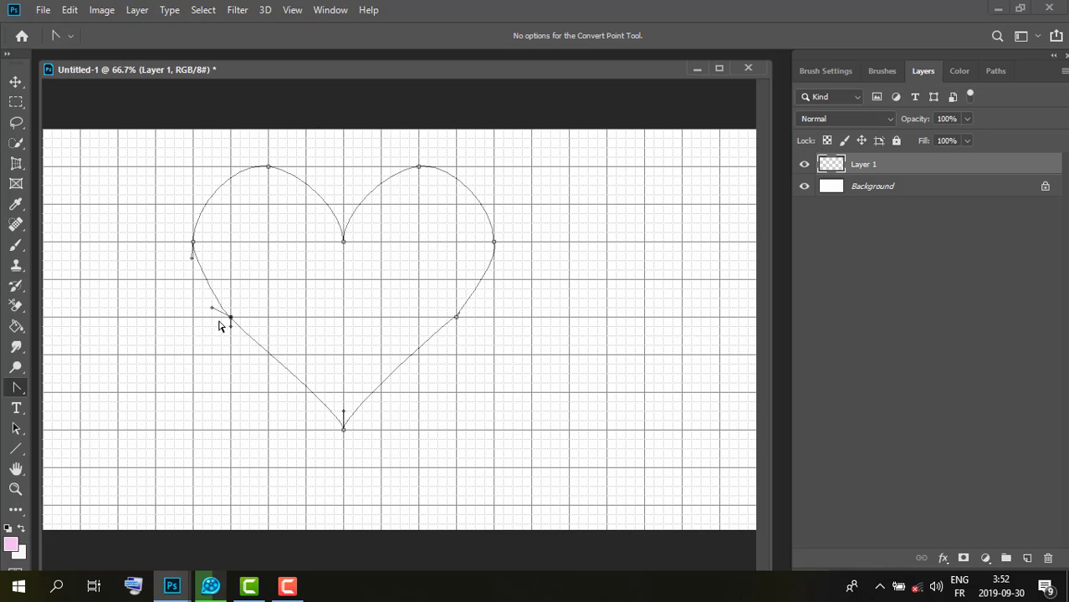
mouse_move(213, 308)
mouse_down()
mouse_move(217, 319)
mouse_move(220, 303)
mouse_up()
drag(218, 302, 215, 302)
drag(192, 261, 183, 263)
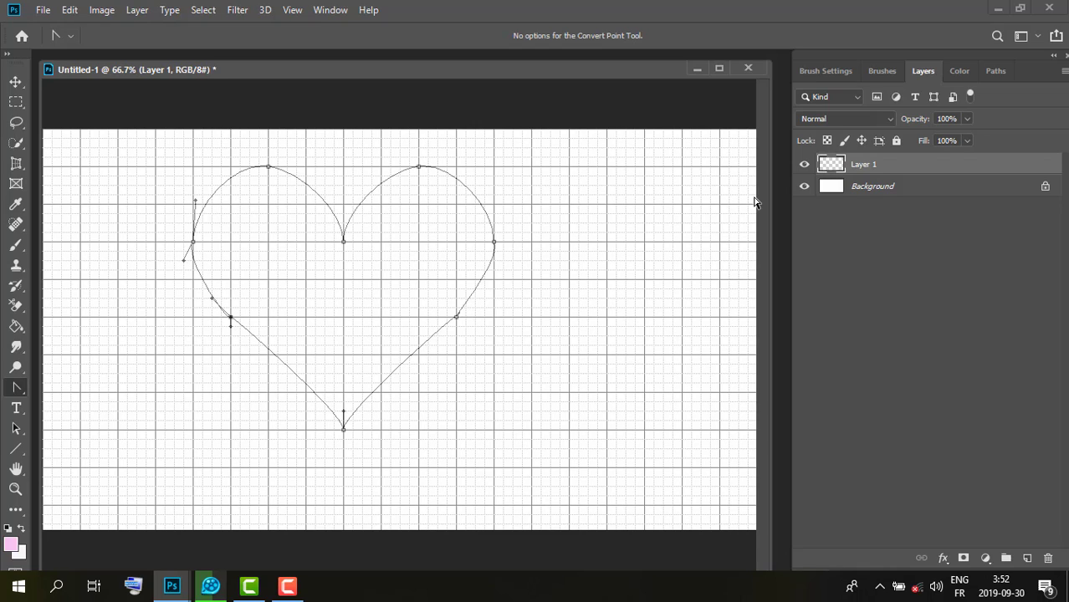
click(479, 276)
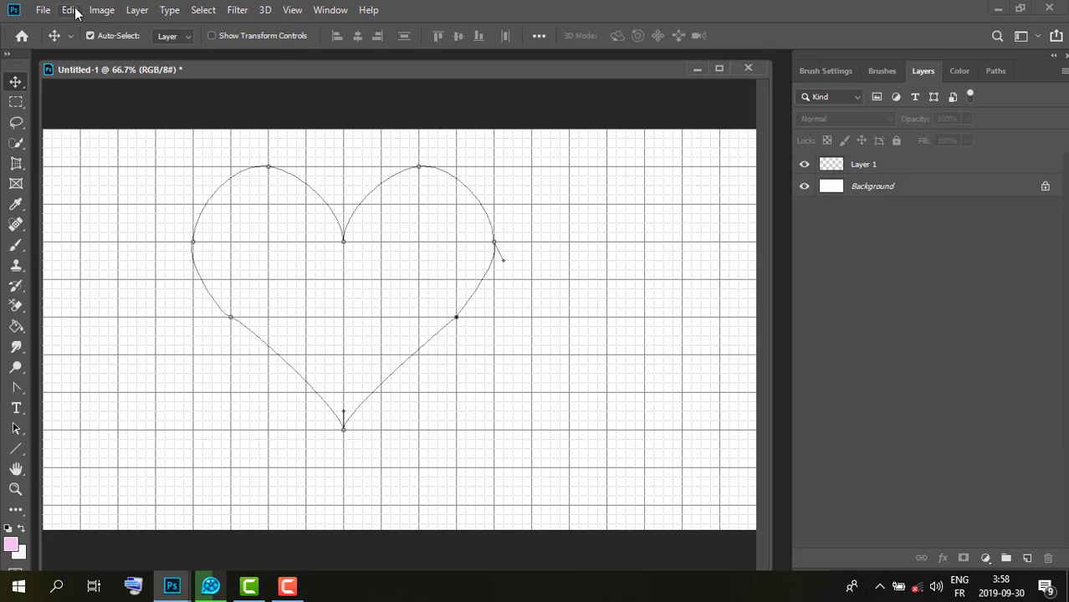
Shift the heart path right and down via Transform Path > Scale, then show the Paths panel.
click(71, 10)
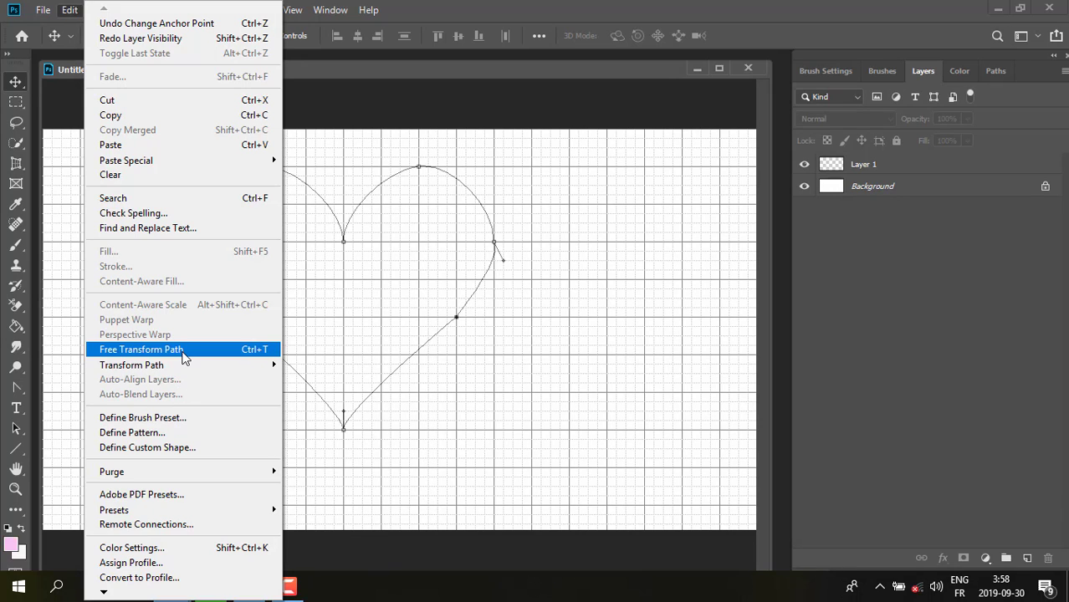
mouse_move(131, 366)
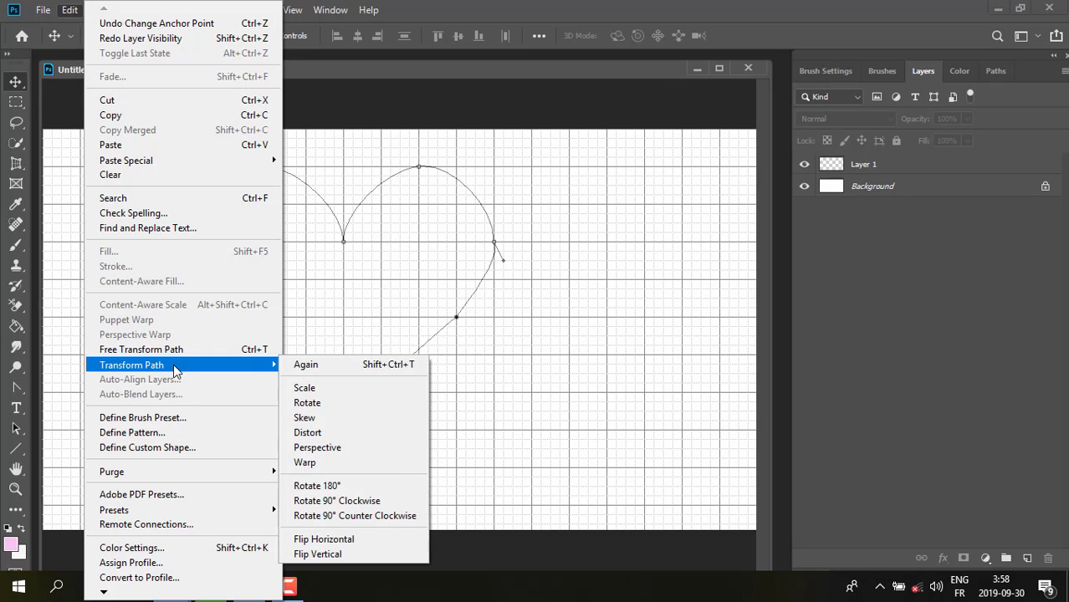
click(324, 387)
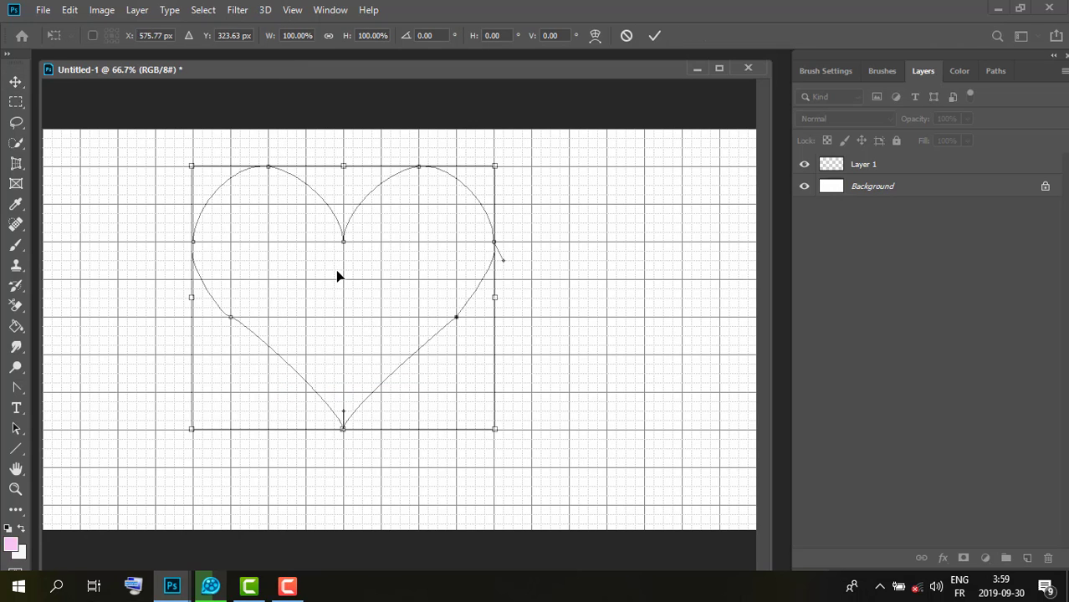
drag(348, 274, 382, 301)
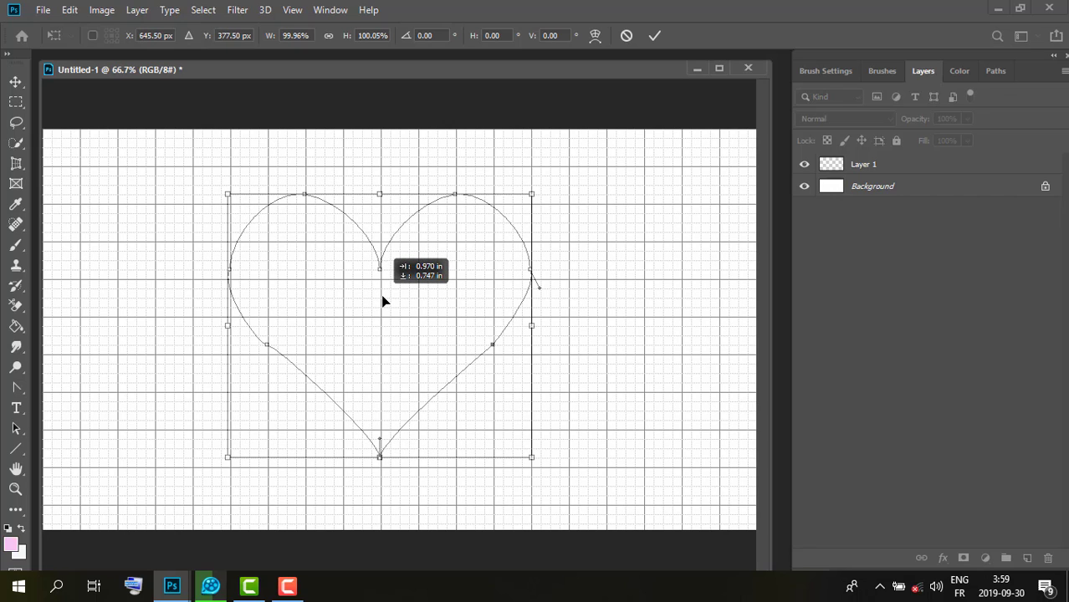
drag(383, 301, 387, 309)
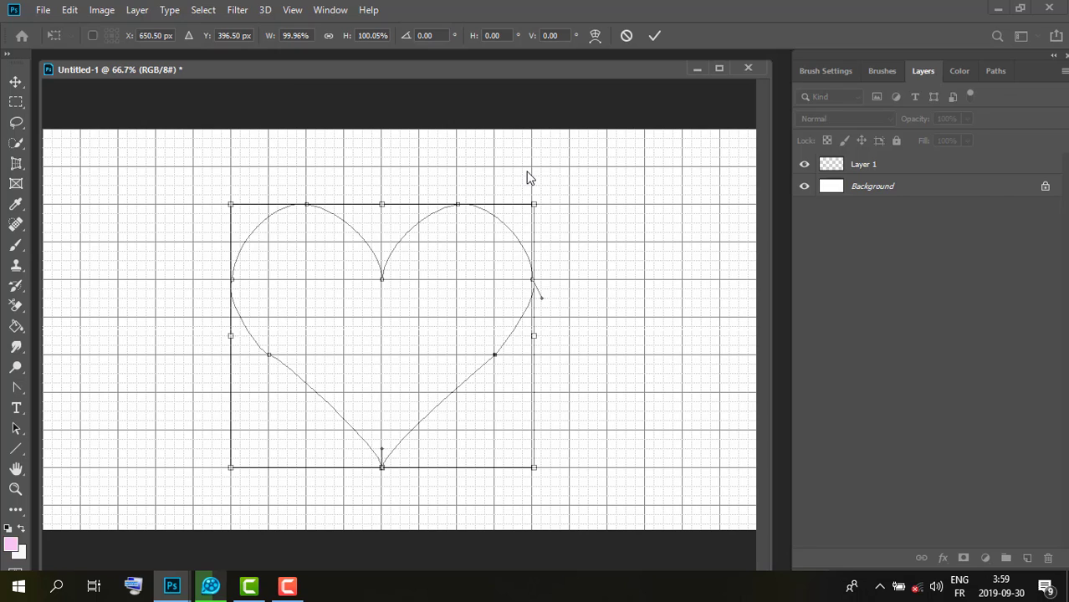
click(74, 12)
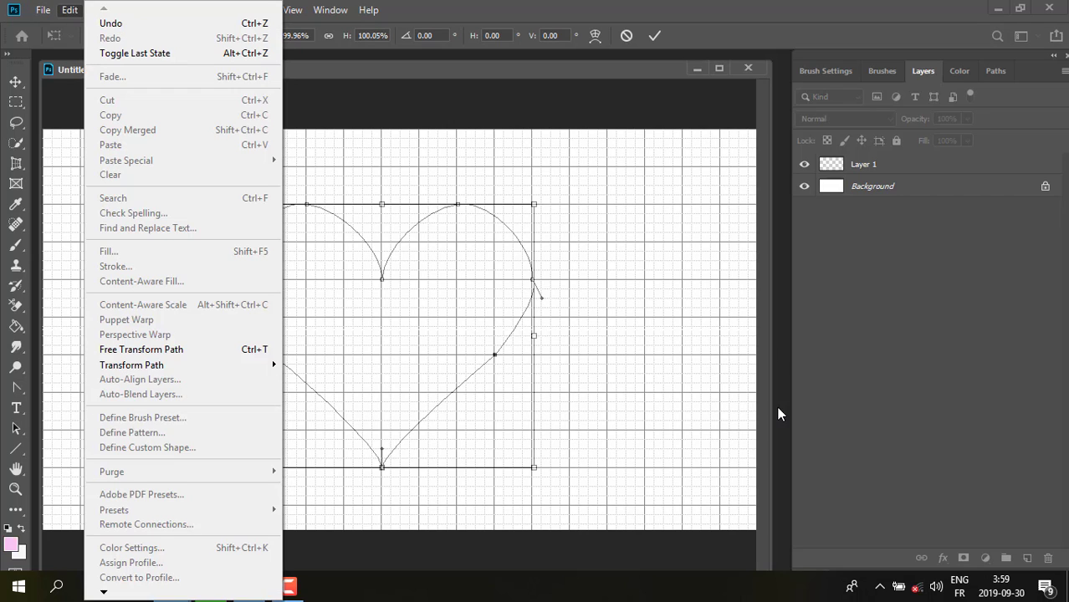
click(995, 70)
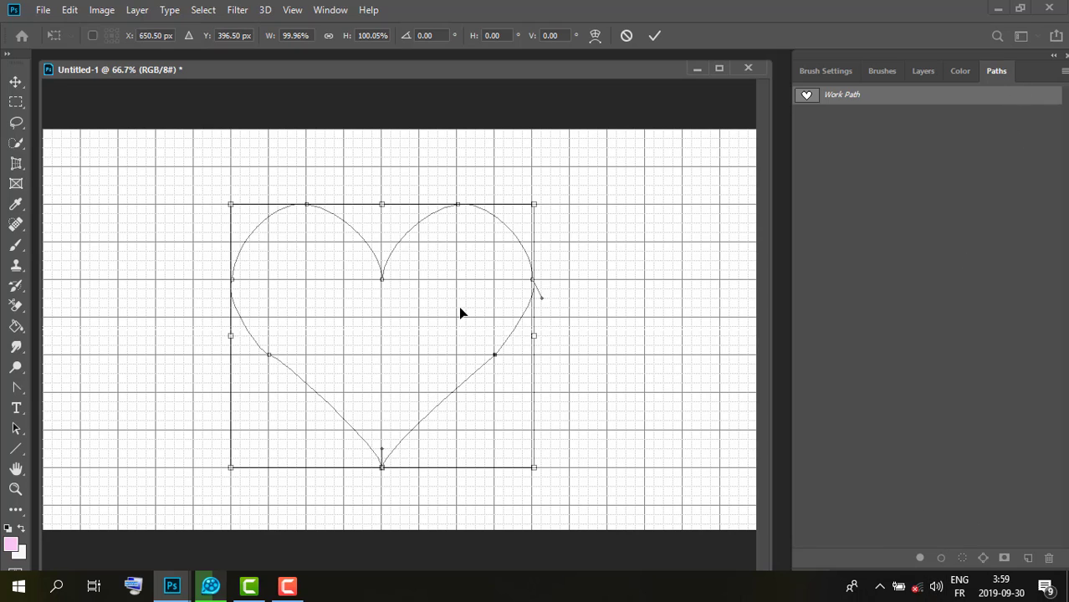
Make Layer 1 active, load the heart path as a selection, and open Edit > Fill.
click(914, 72)
key(v)
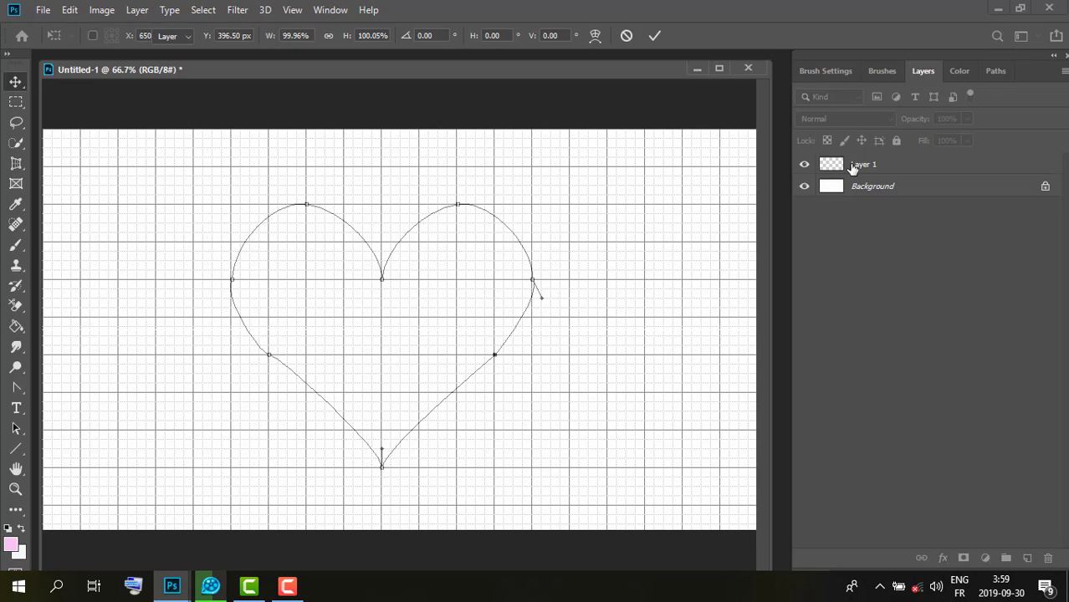
click(853, 167)
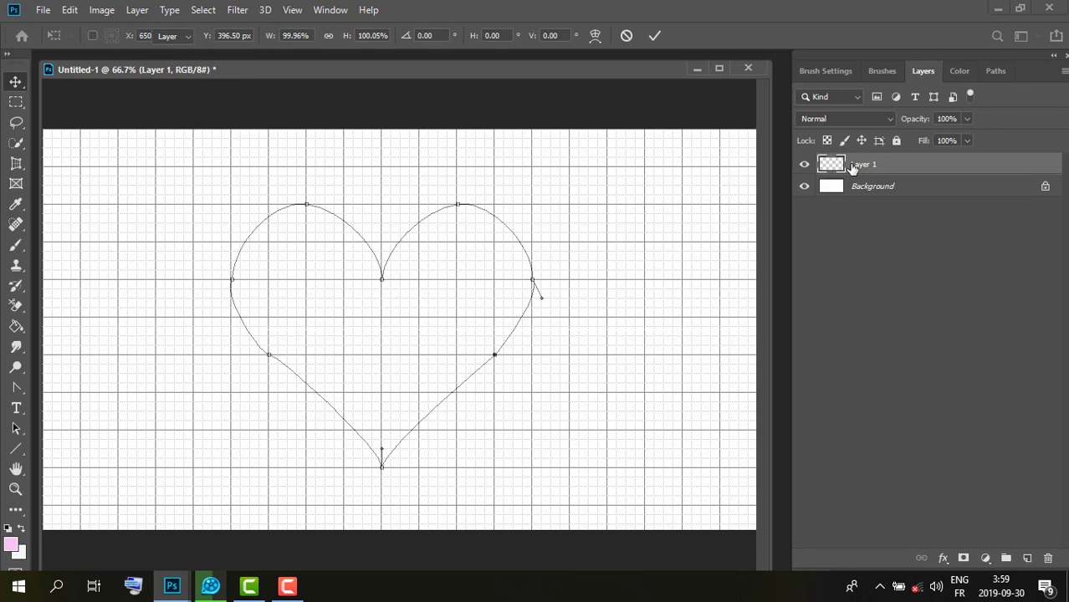
click(996, 71)
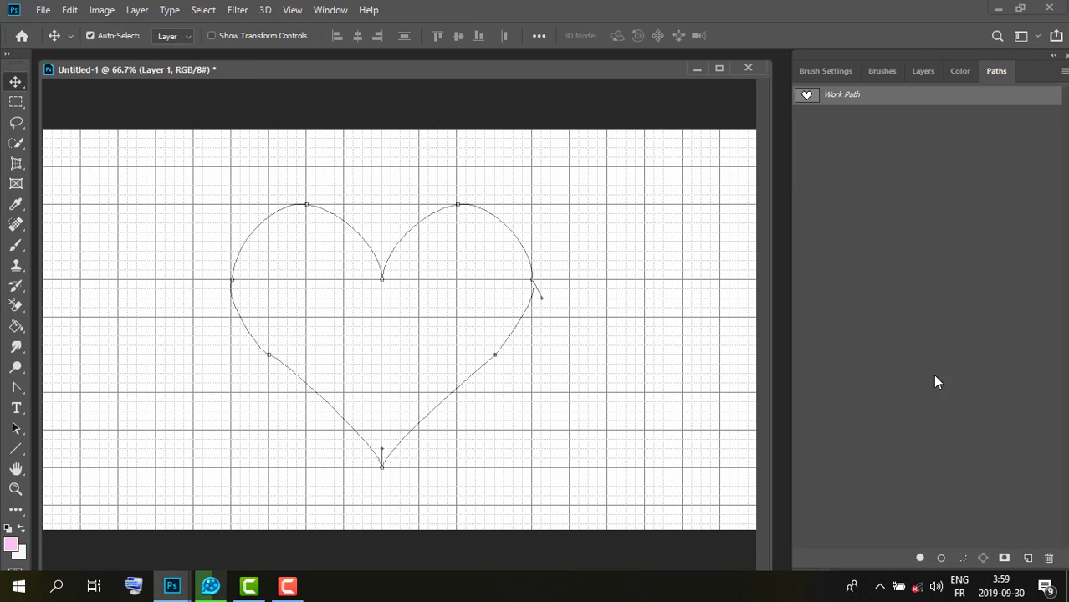
click(963, 558)
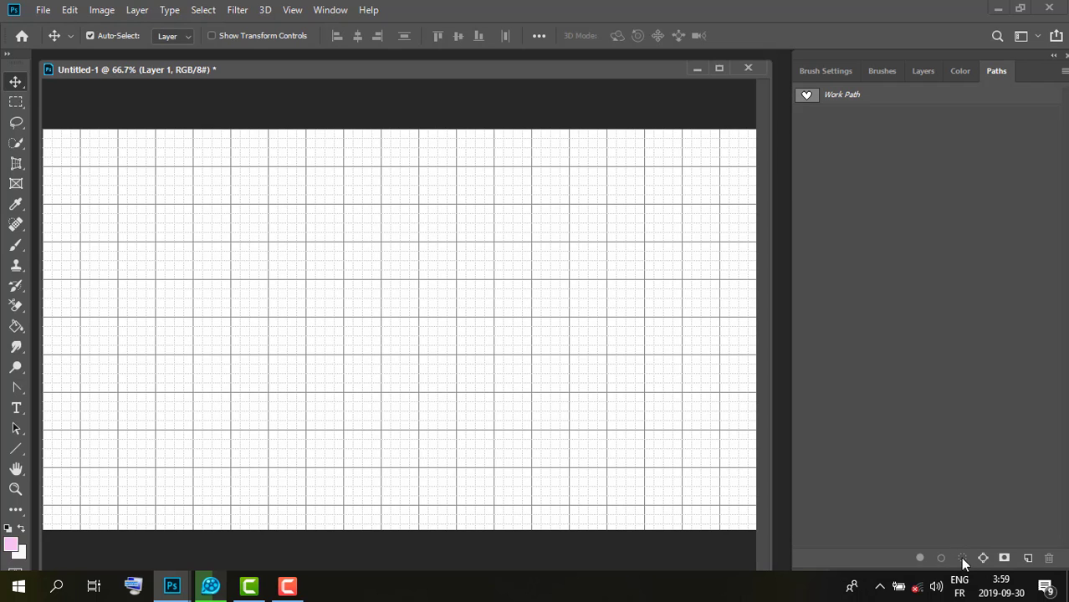
click(70, 10)
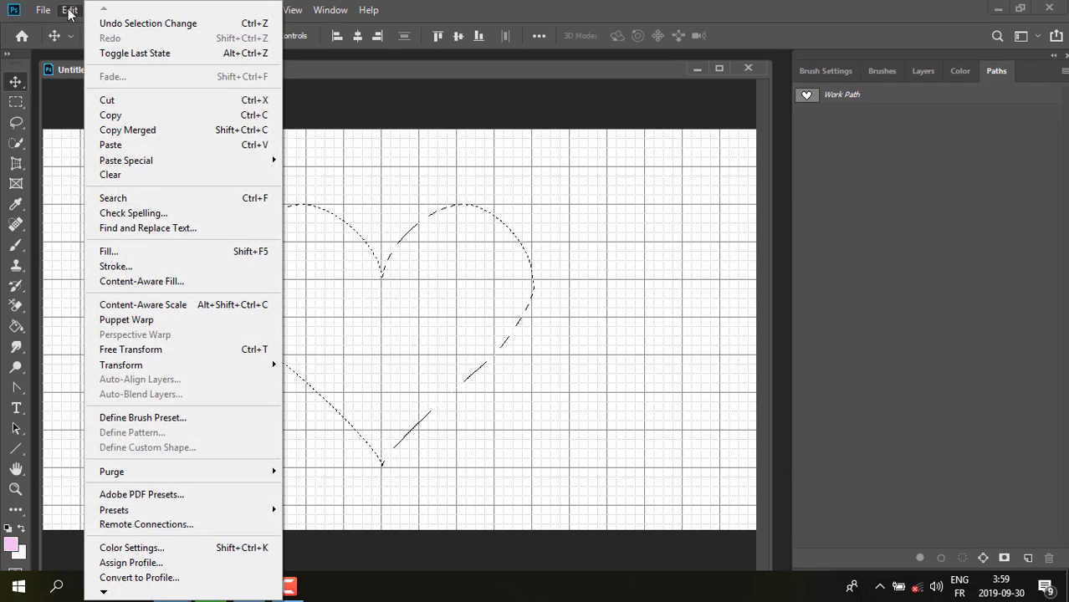
click(139, 256)
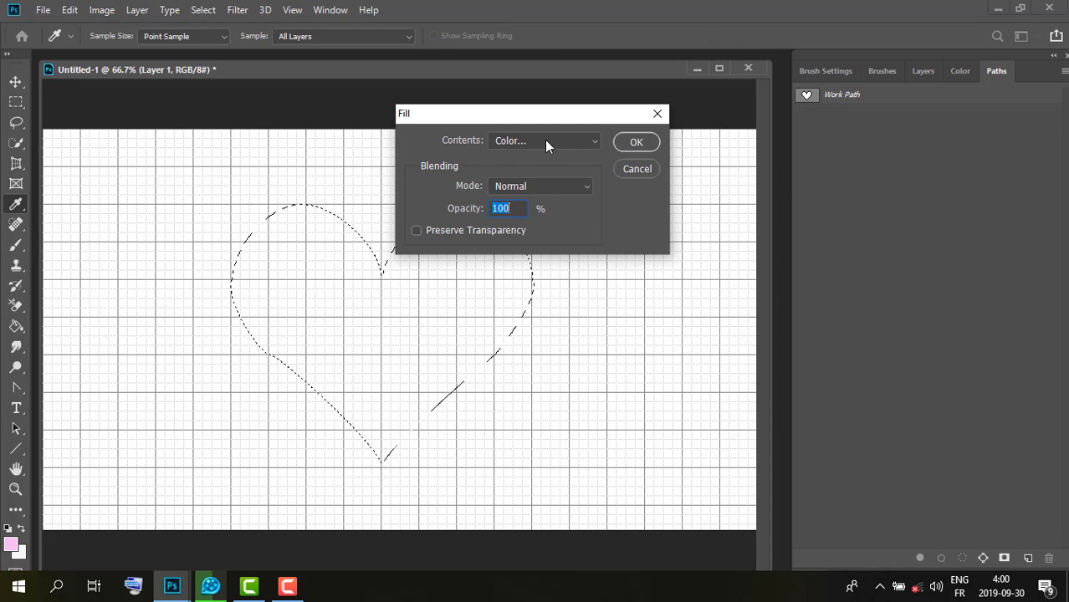
Fill the heart selection with colour #ff0000 at 100% opacity.
click(546, 140)
click(541, 186)
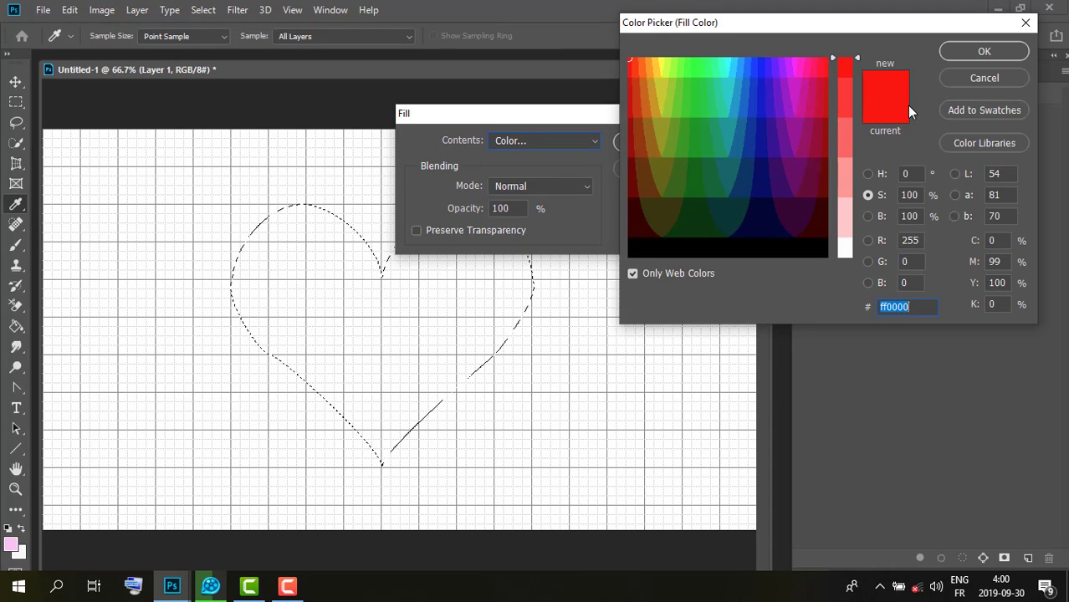
click(983, 49)
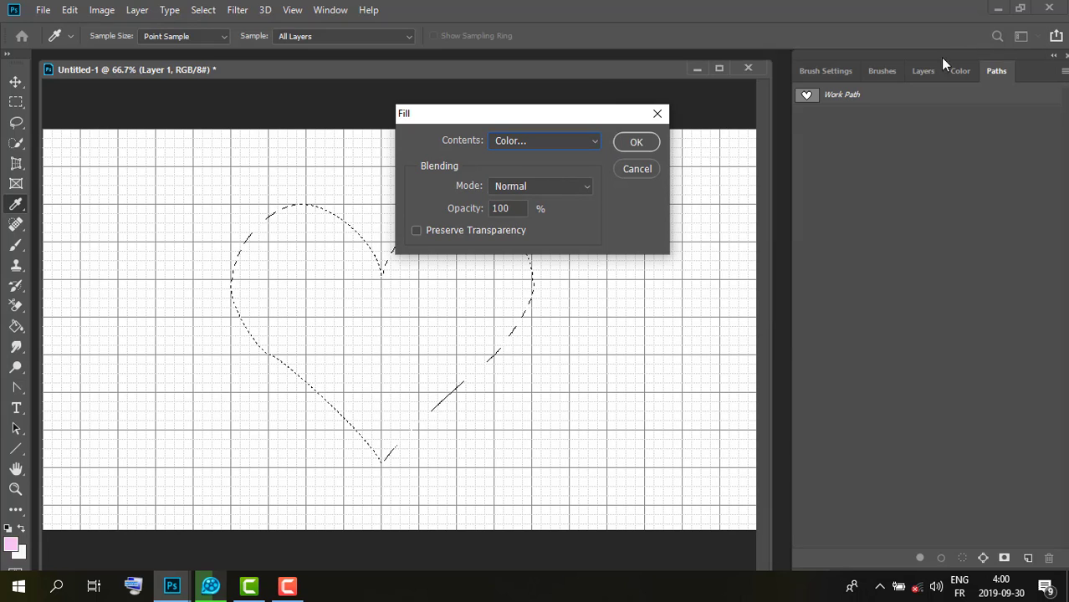
click(628, 143)
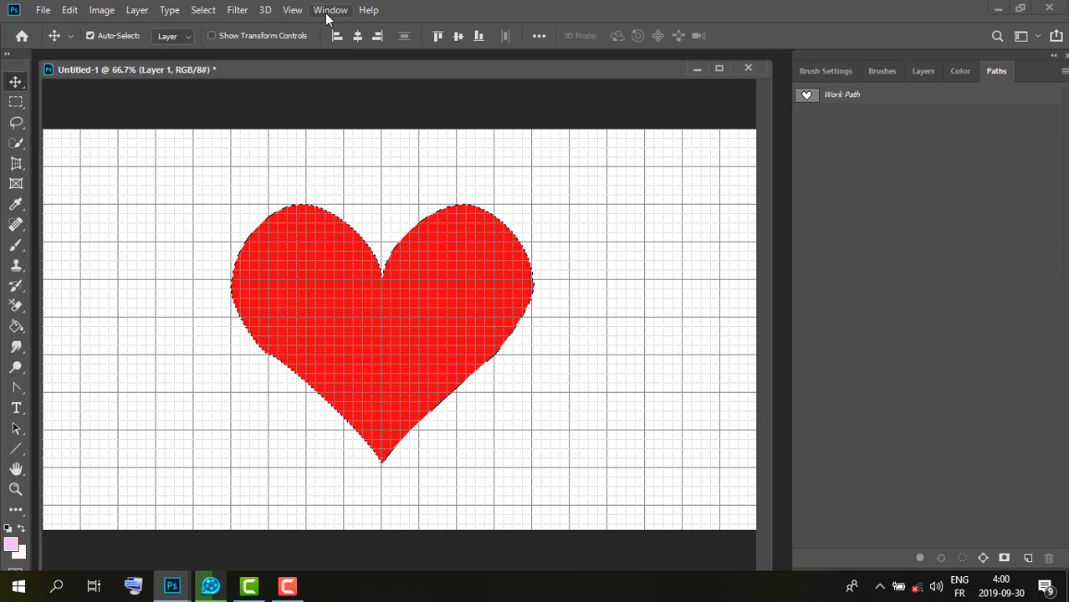
Turn off the grid and deselect, leaving the red heart on plain white.
click(293, 10)
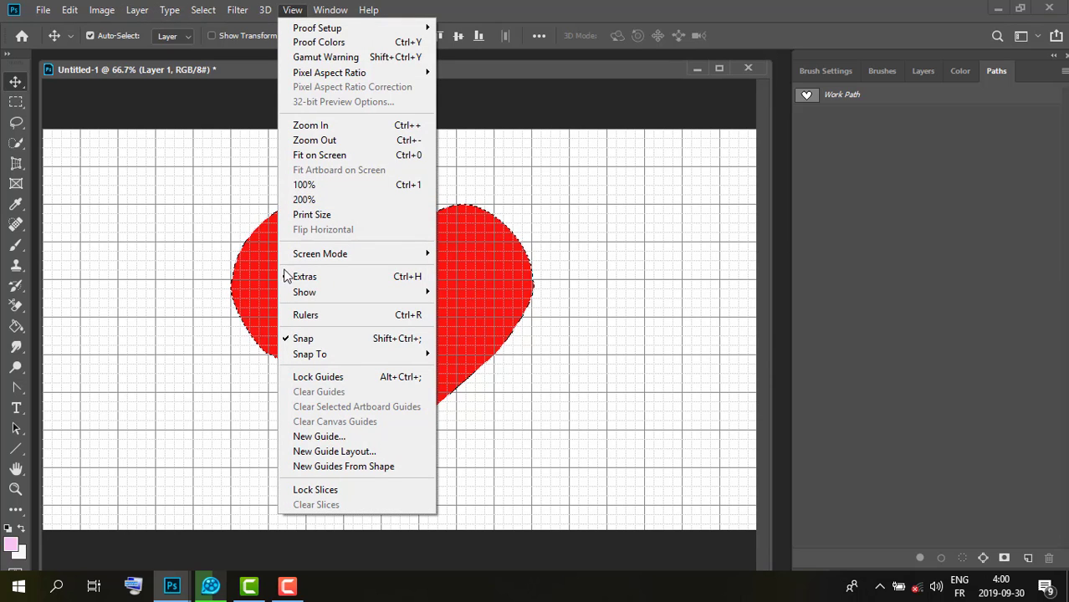
mouse_move(305, 292)
click(511, 338)
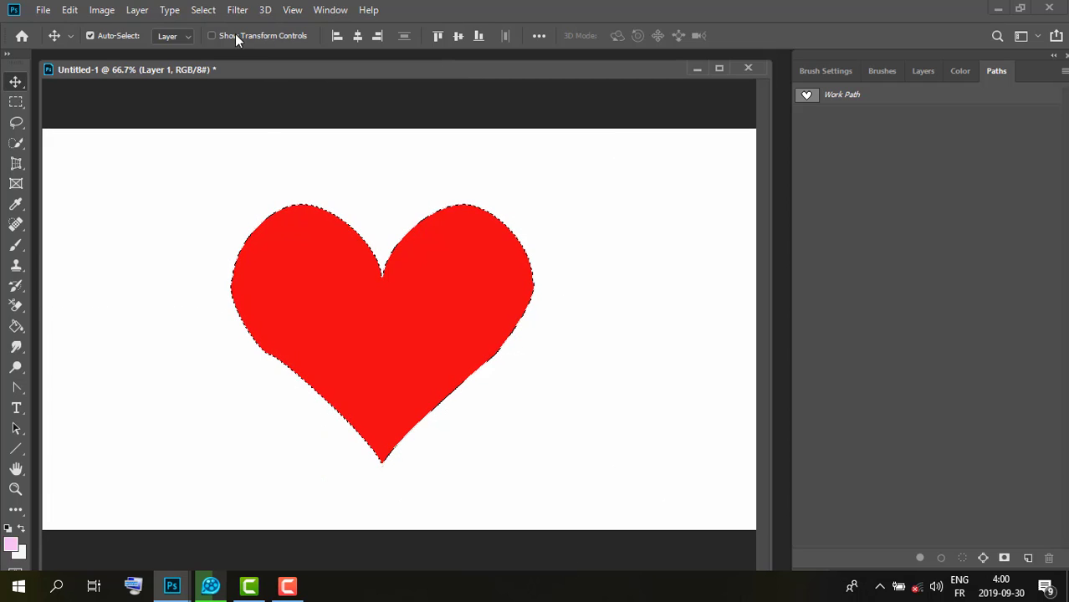
click(203, 10)
click(232, 41)
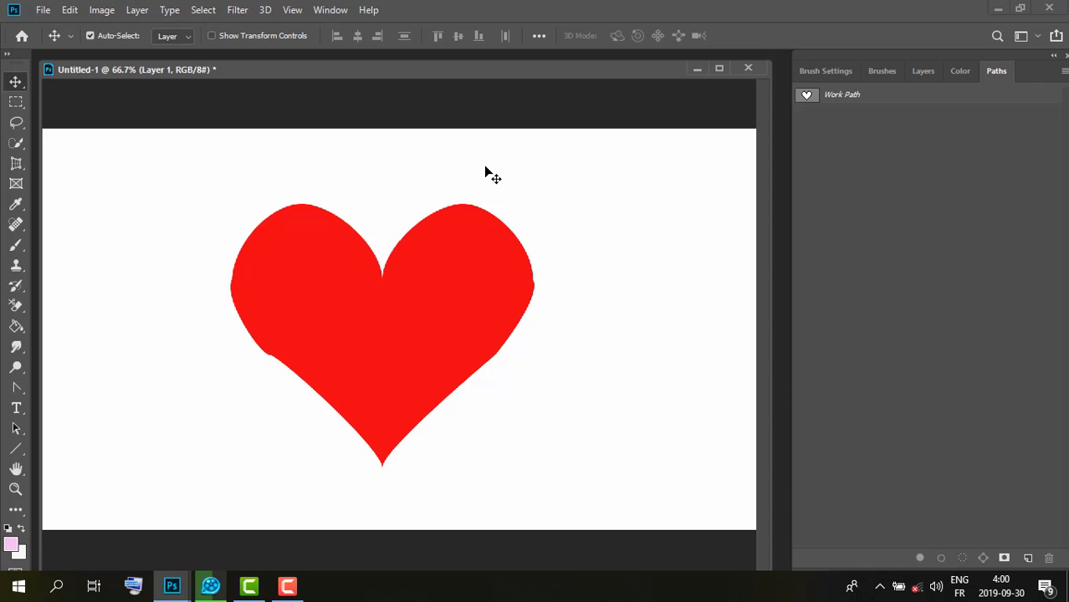
Add a pale pink ff9999 Inner Glow to the heart: Screen, 35% opacity, 46% choke, 24 px.
click(138, 10)
mouse_move(193, 160)
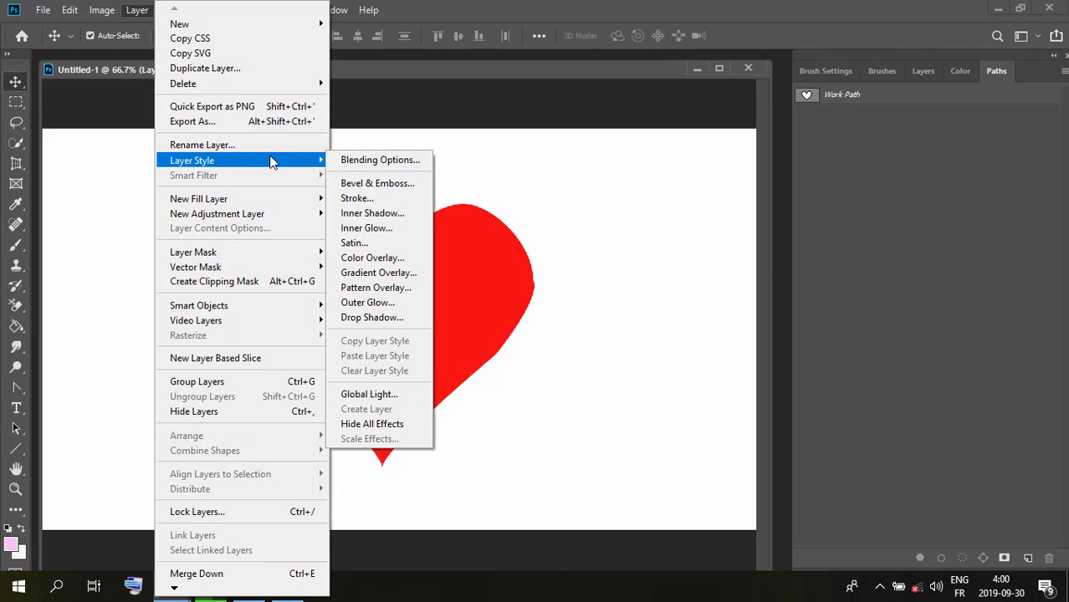
click(403, 229)
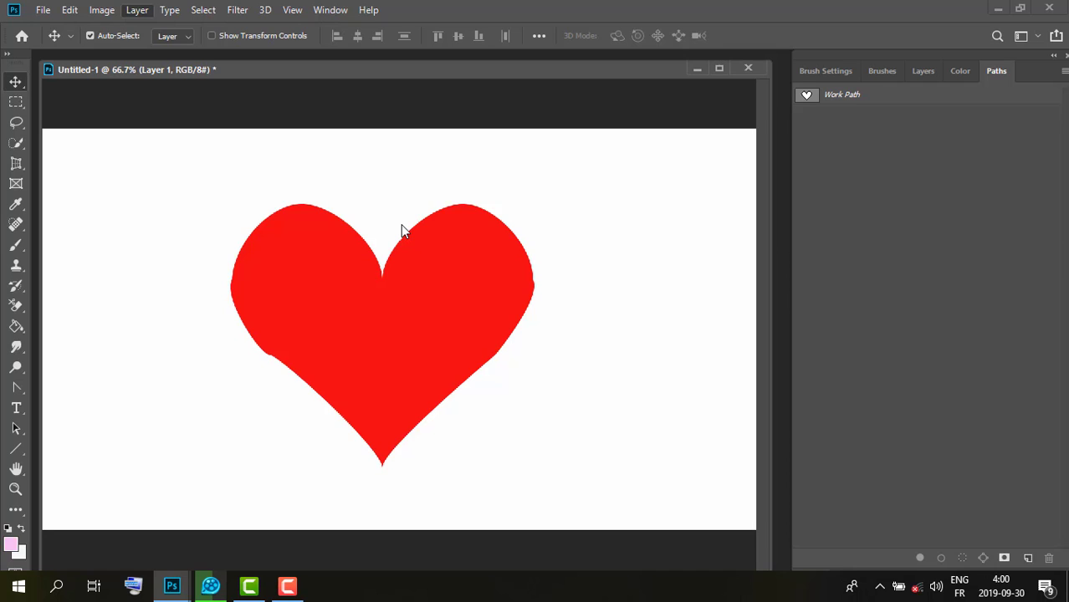
key(h)
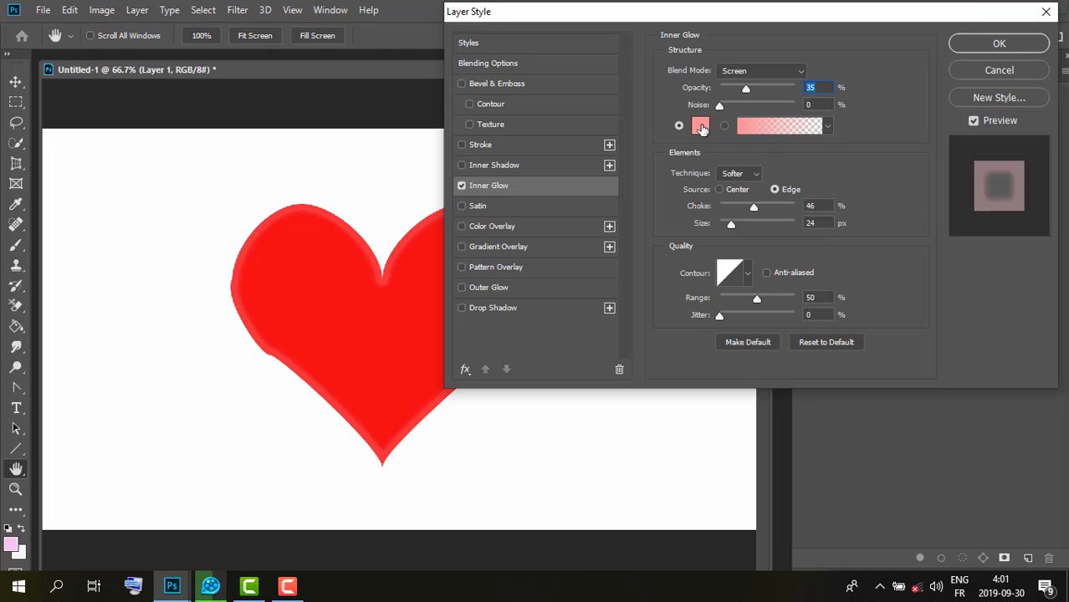
click(701, 127)
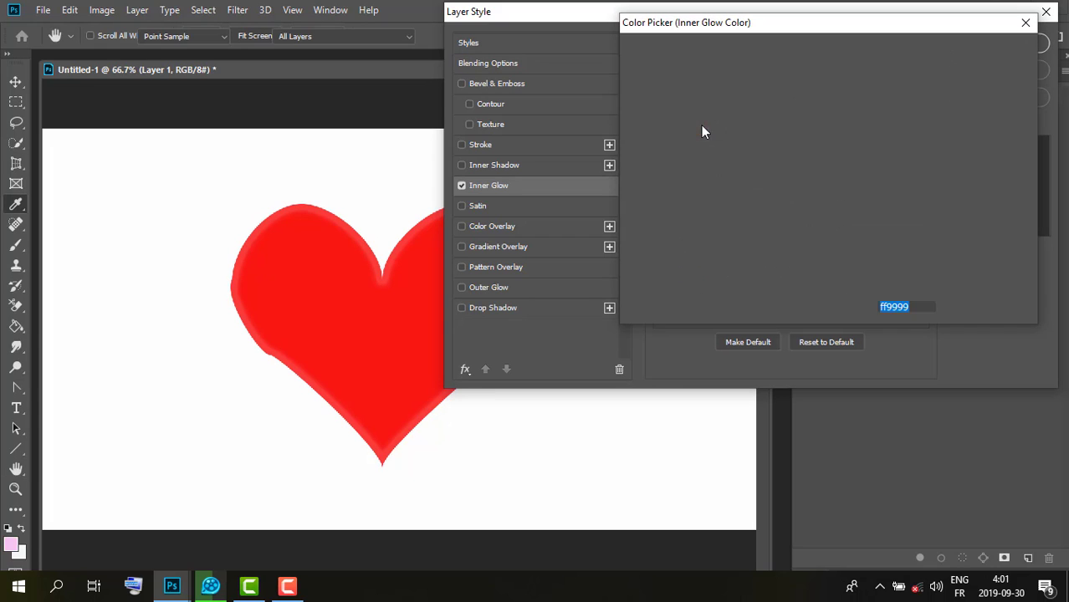
click(702, 125)
click(891, 119)
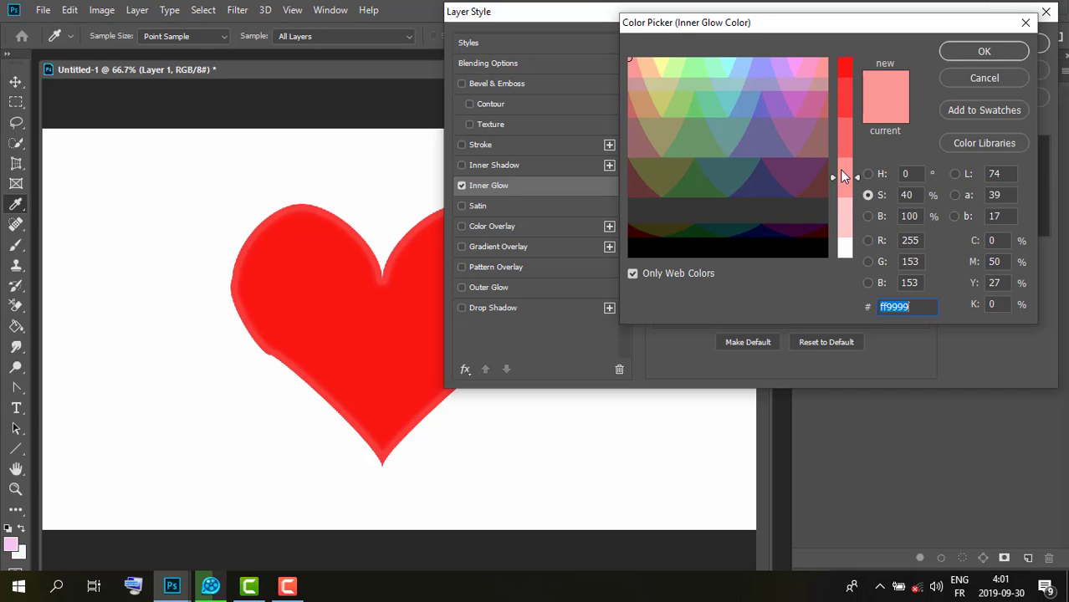
click(985, 51)
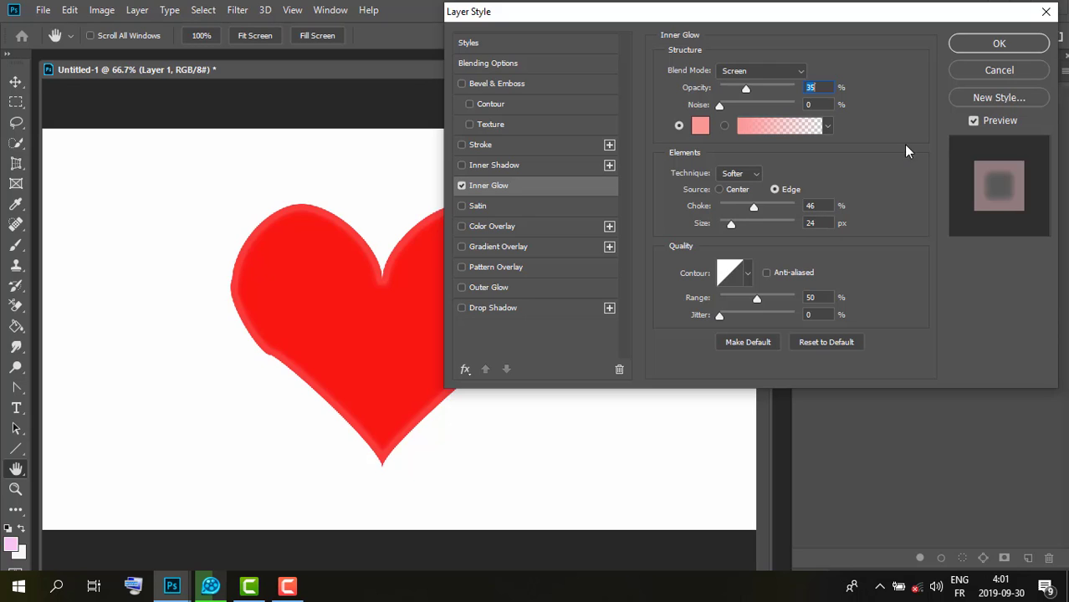
click(999, 44)
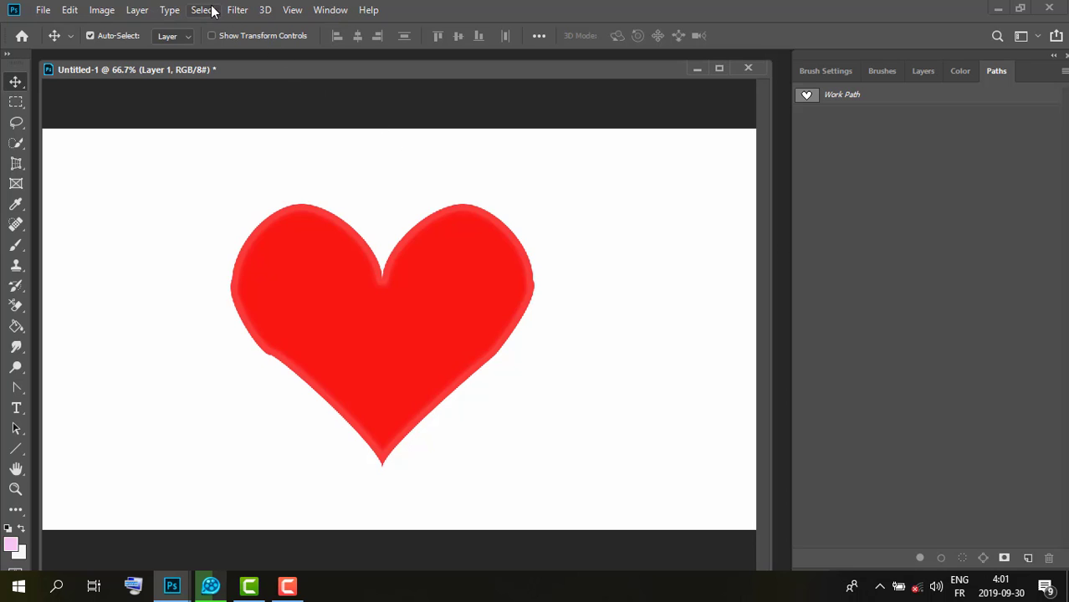
Give the heart a Smooth Inner Bevel, 4 px size, with Direction Down.
click(138, 10)
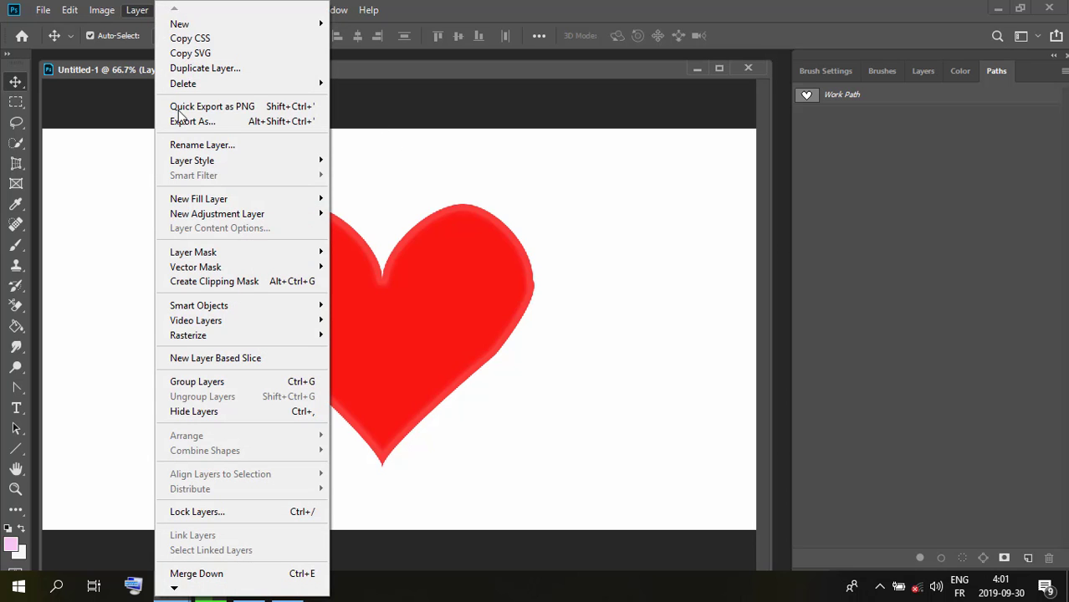
mouse_move(192, 160)
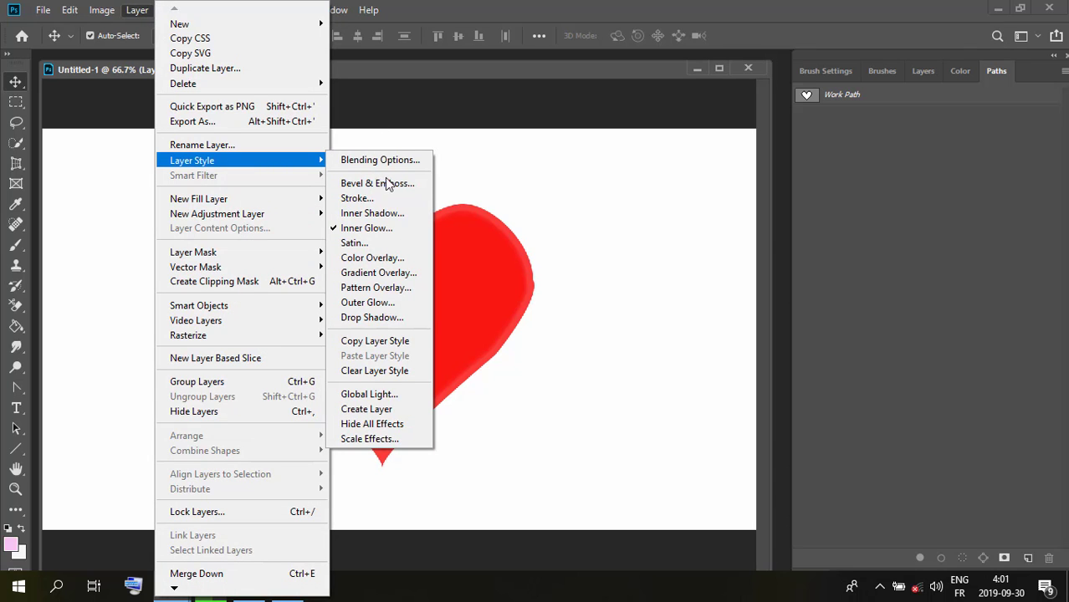
click(389, 184)
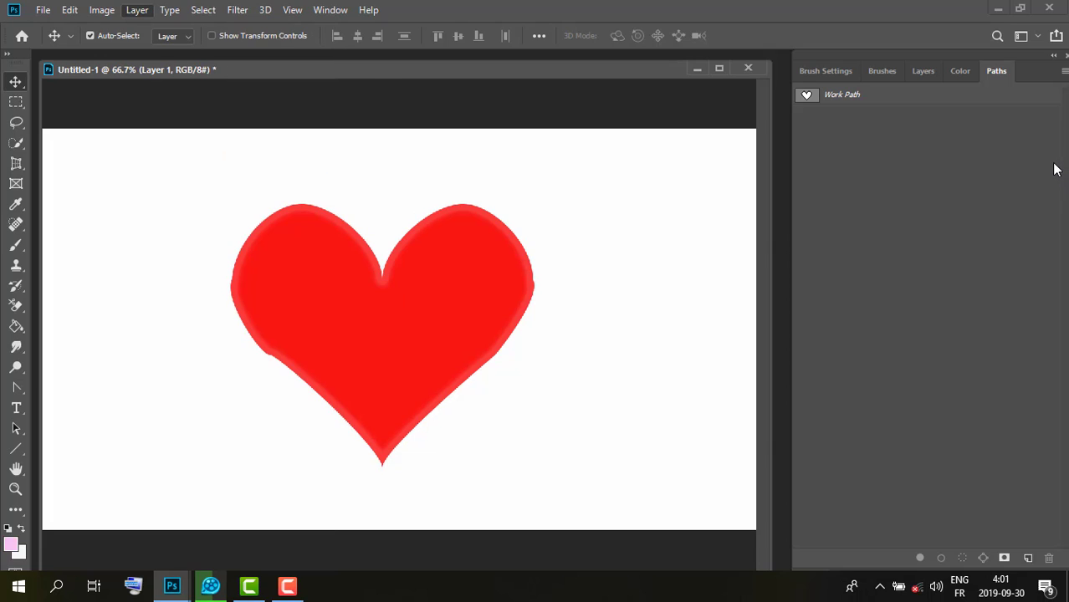
key(h)
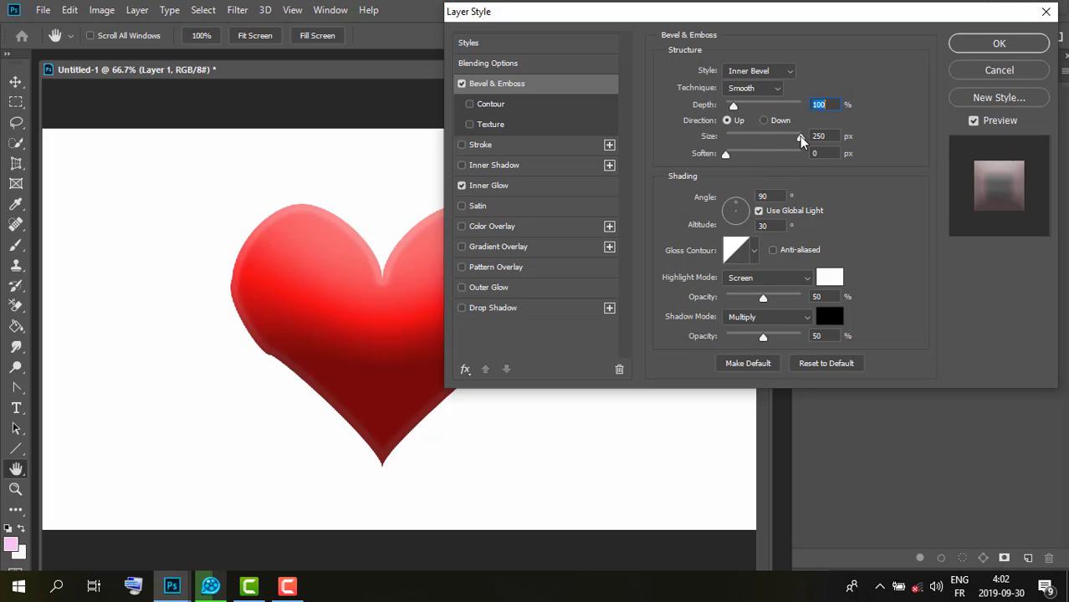
drag(802, 136, 730, 139)
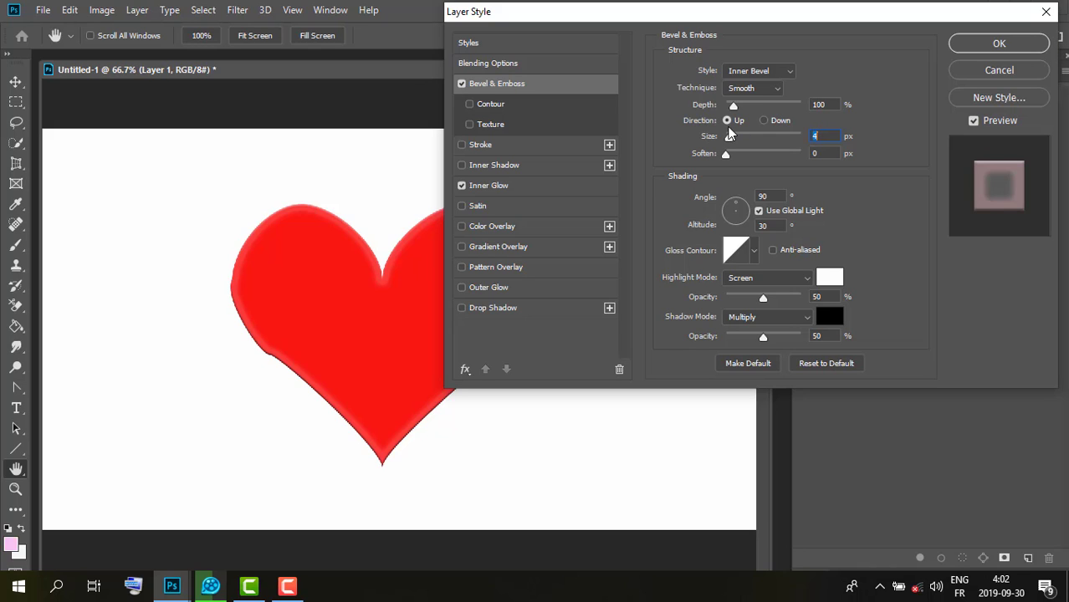
click(768, 123)
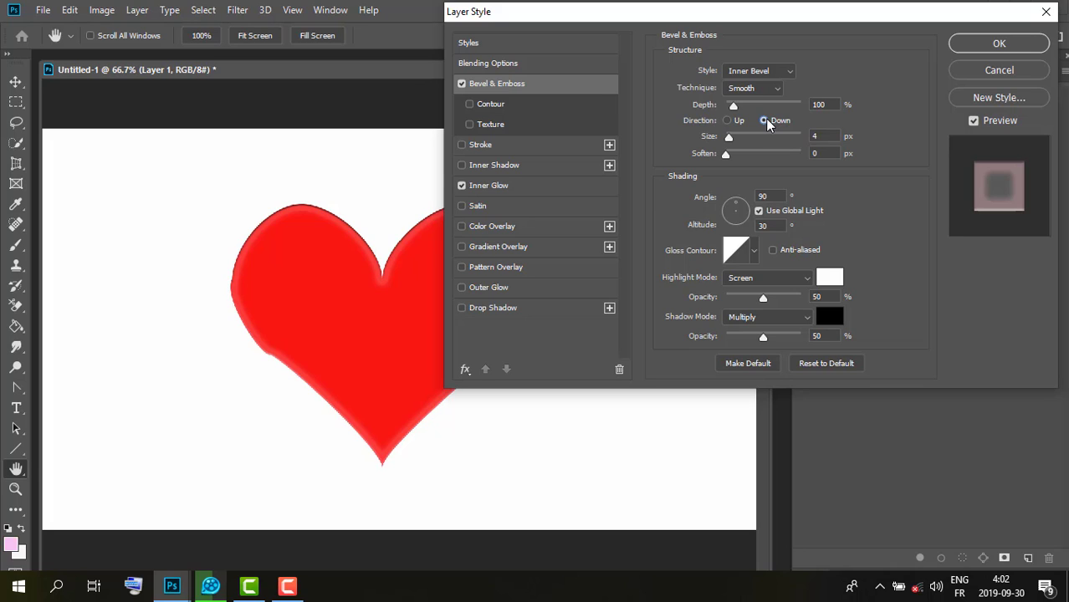
click(1002, 43)
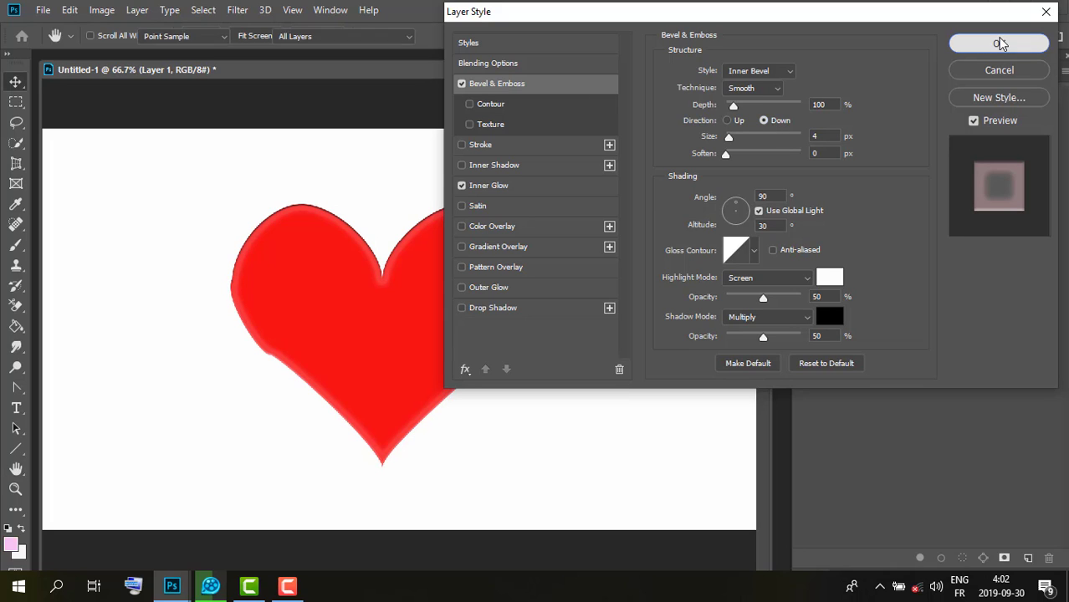
key(v)
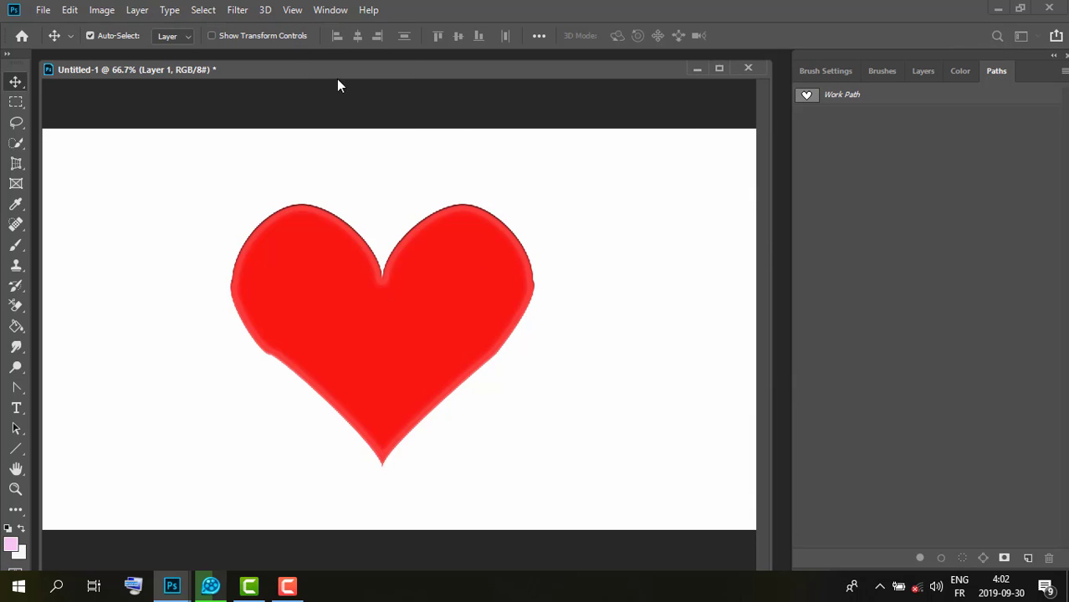
Add a 4 px red Stroke positioned Inside the heart's outline.
click(139, 16)
mouse_move(191, 159)
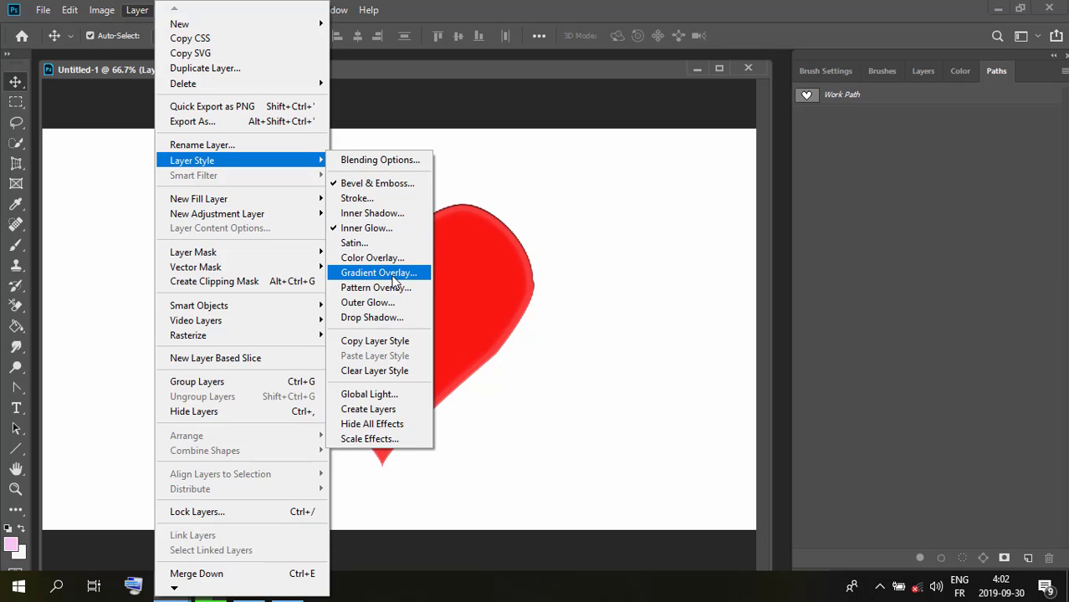
click(397, 200)
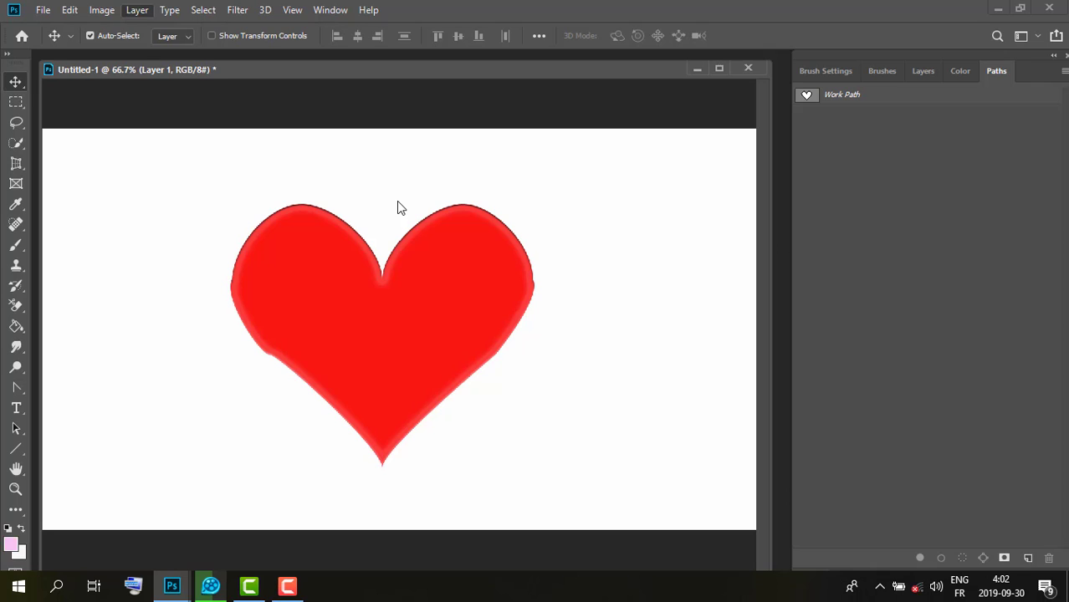
key(h)
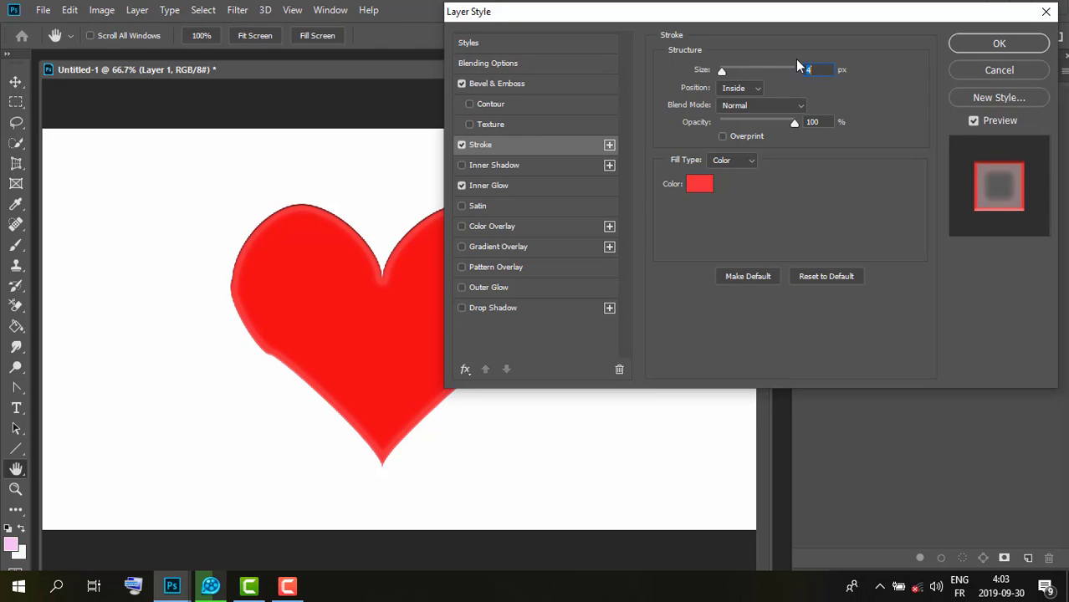
click(822, 71)
click(1021, 42)
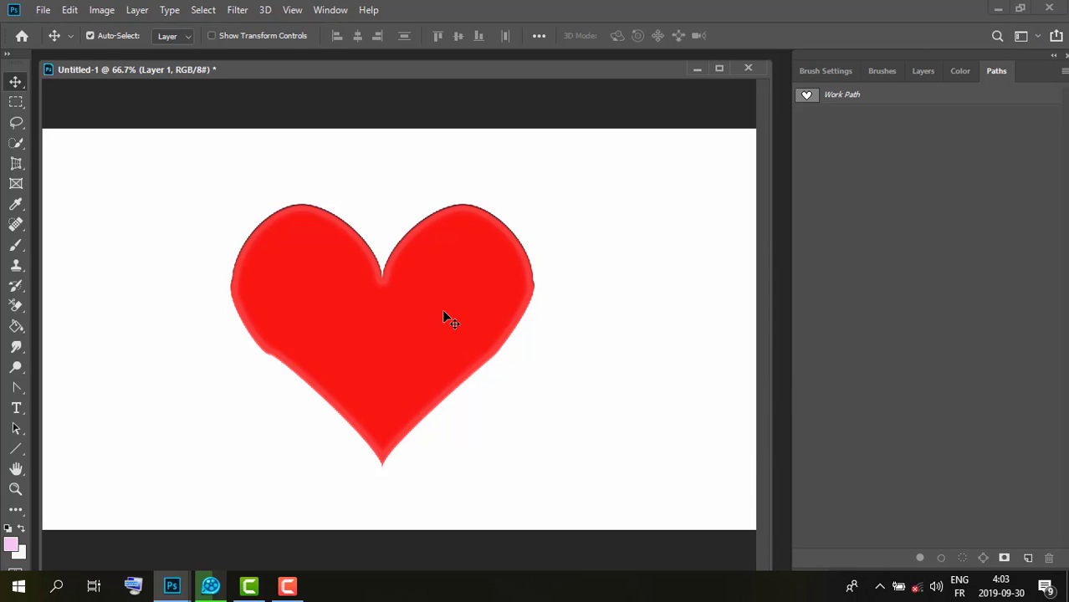
Undo the Stroke effect, leaving Layer 1 with only Bevel & Emboss and Inner Glow.
click(924, 73)
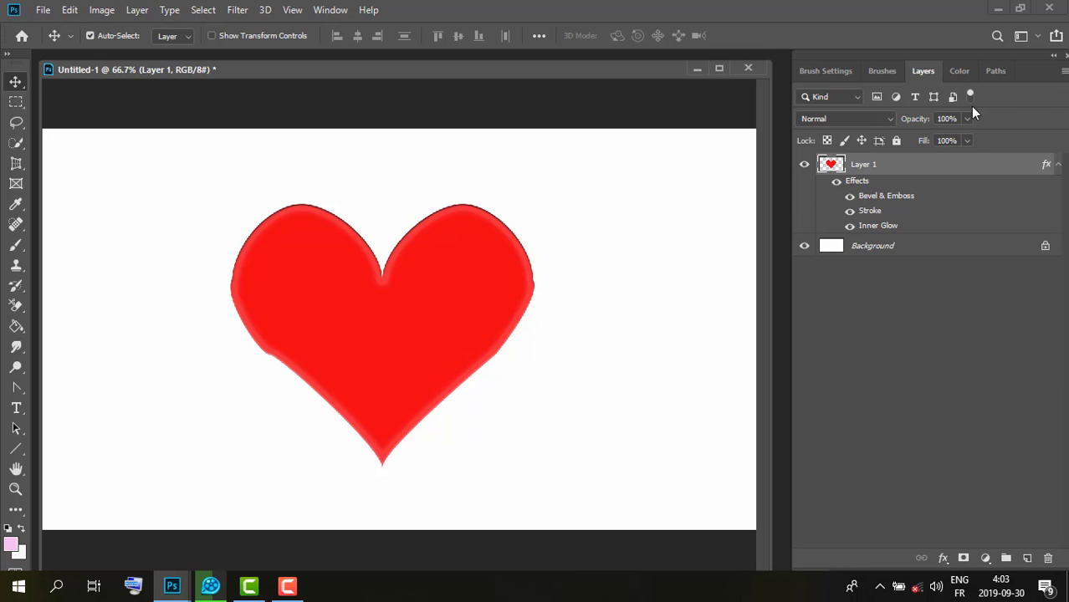
click(953, 95)
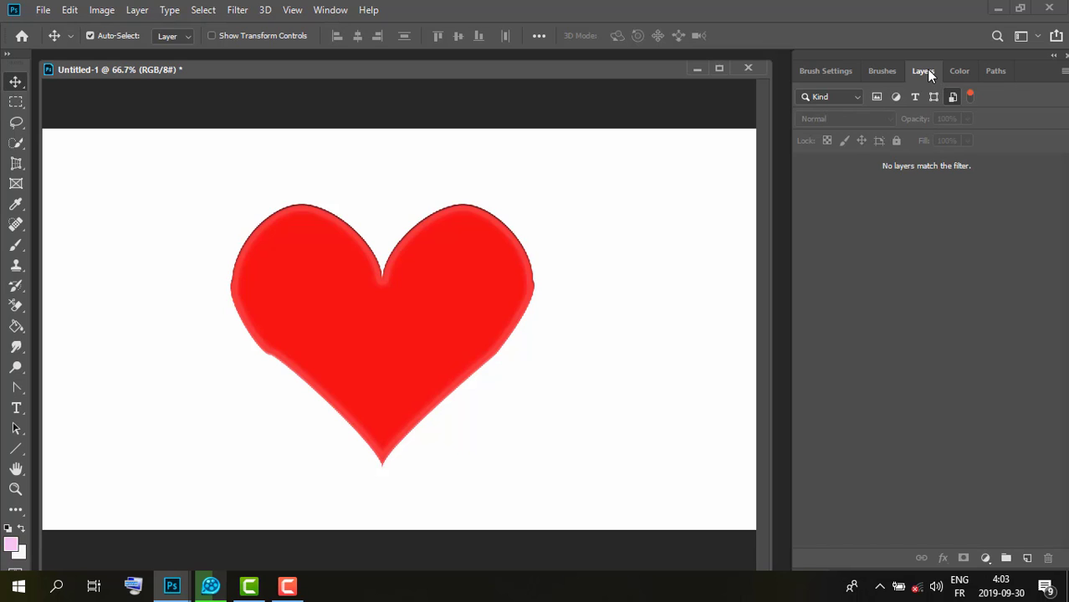
click(1004, 70)
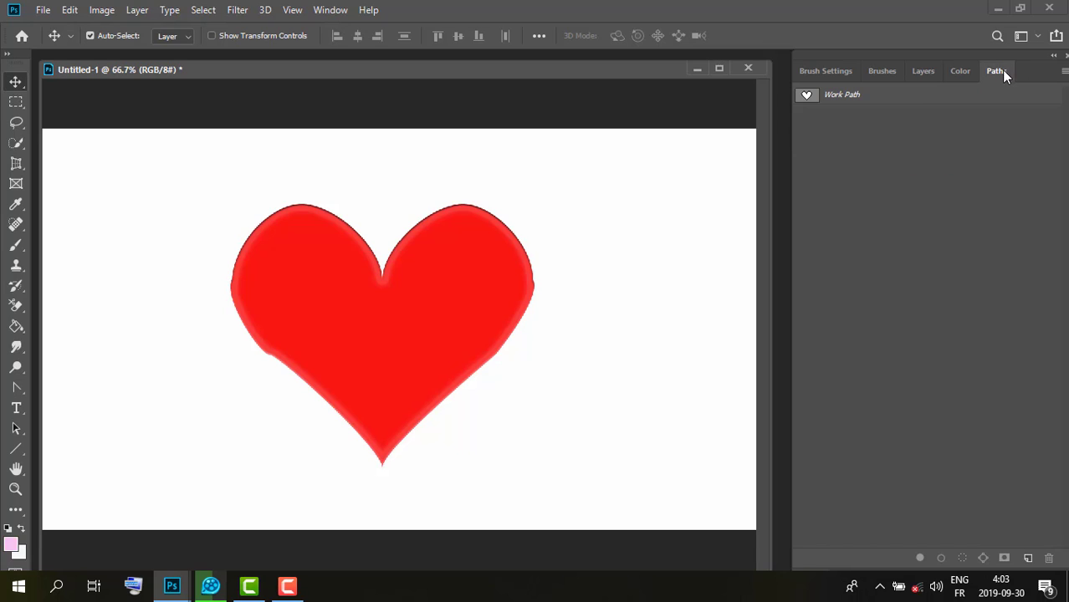
click(917, 78)
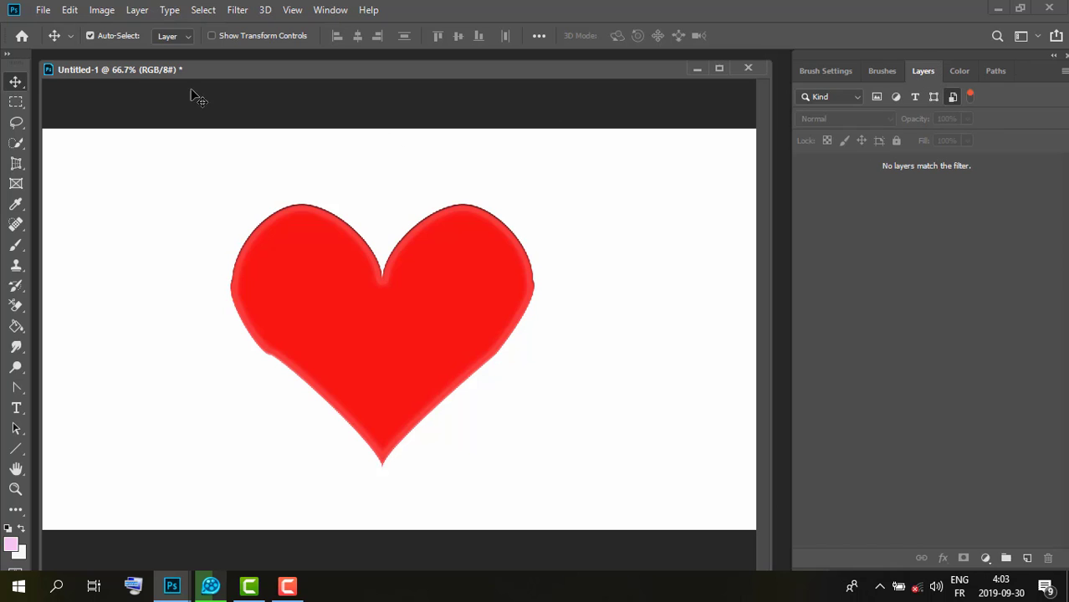
click(70, 10)
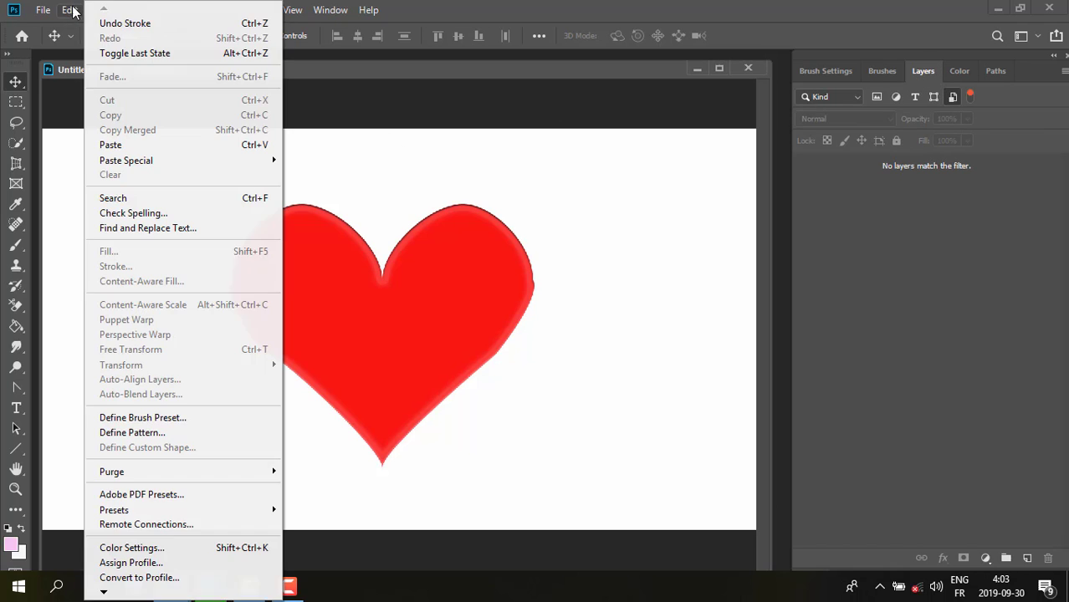
click(126, 23)
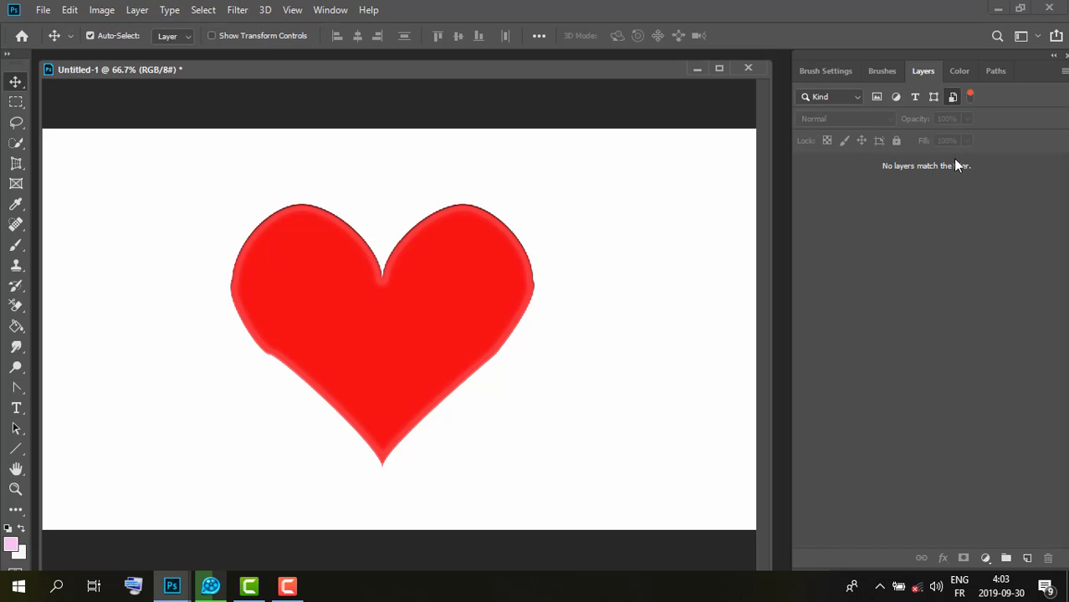
click(952, 97)
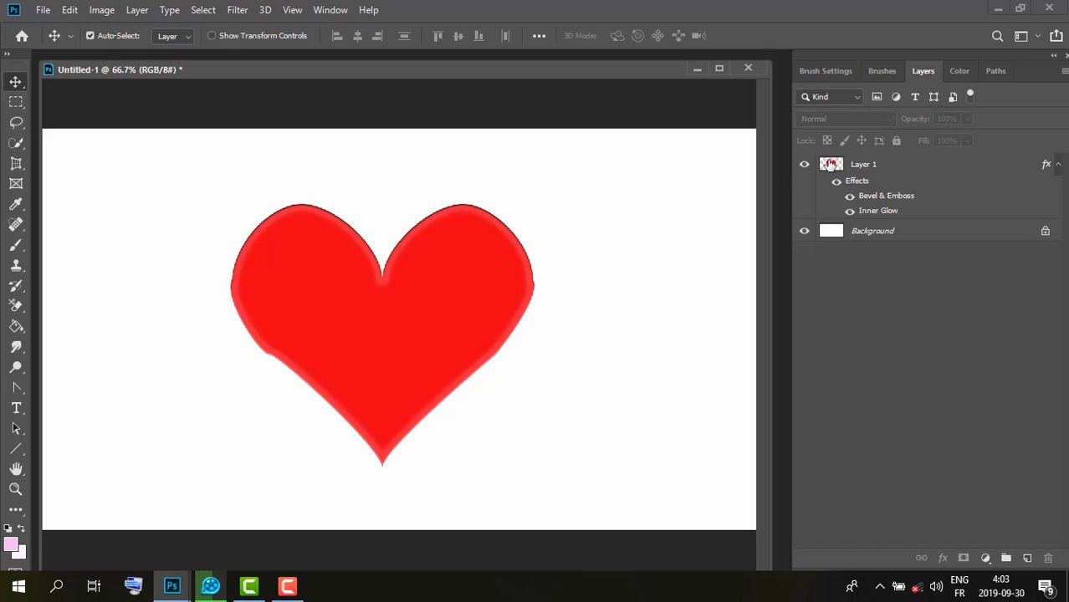
Add an empty Layer 2 and copy the bevelled heart from Layer 1.
click(1028, 558)
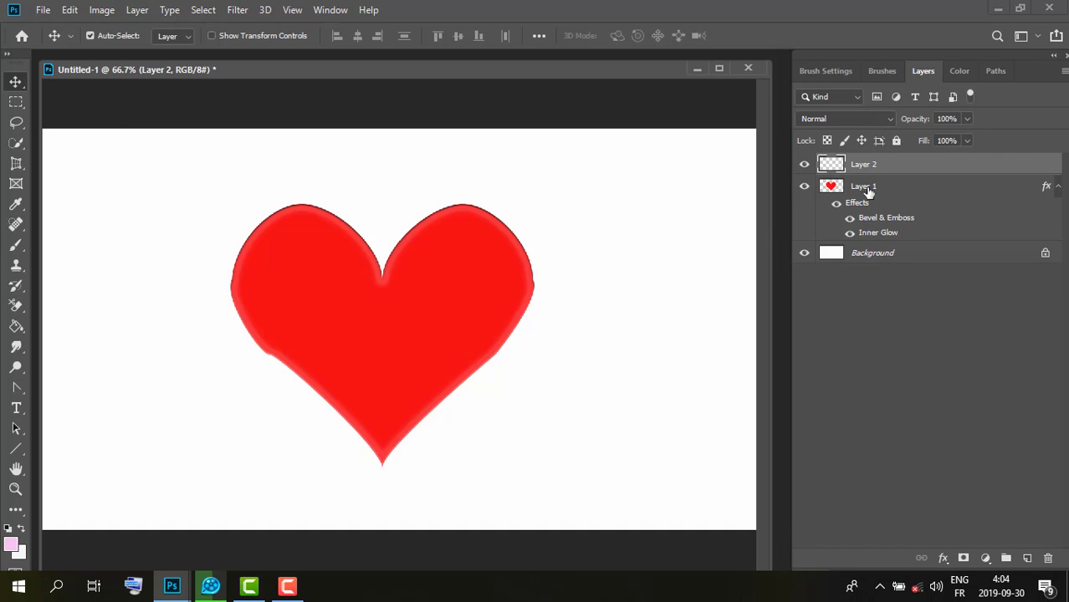
click(874, 197)
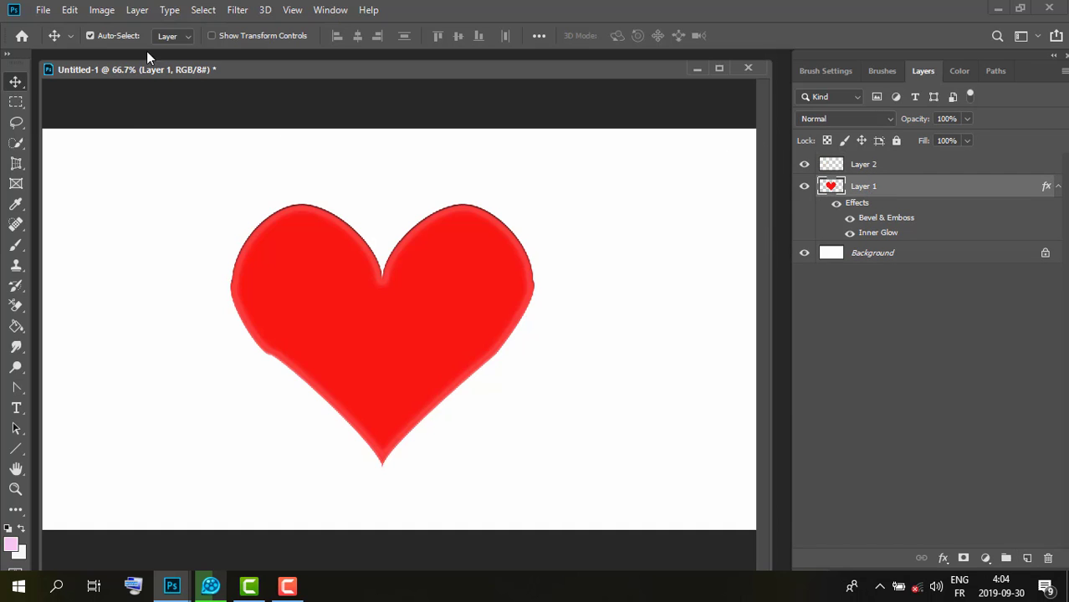
click(69, 12)
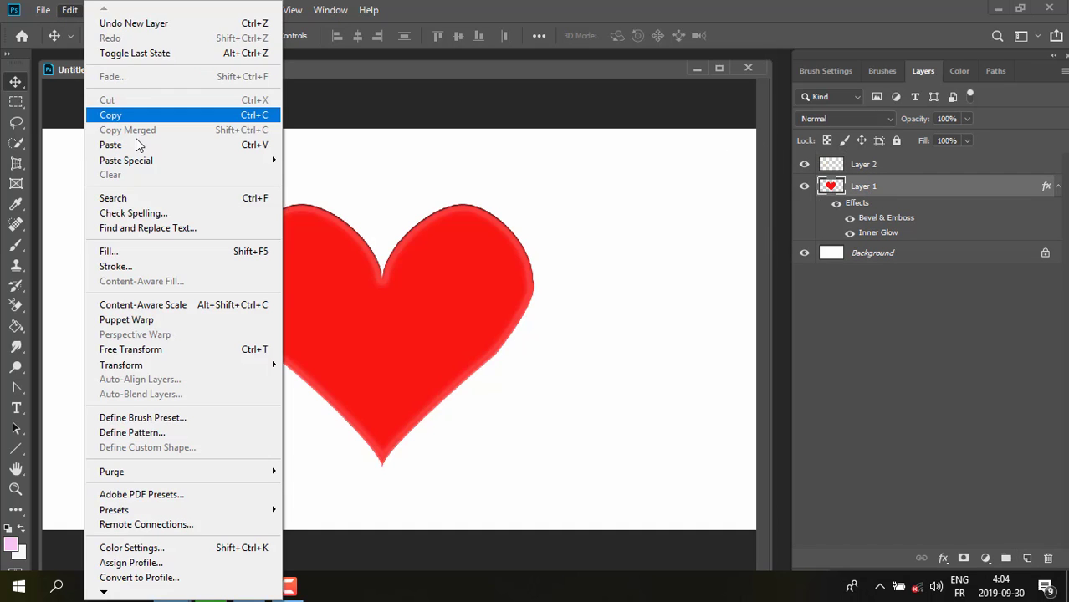
click(151, 112)
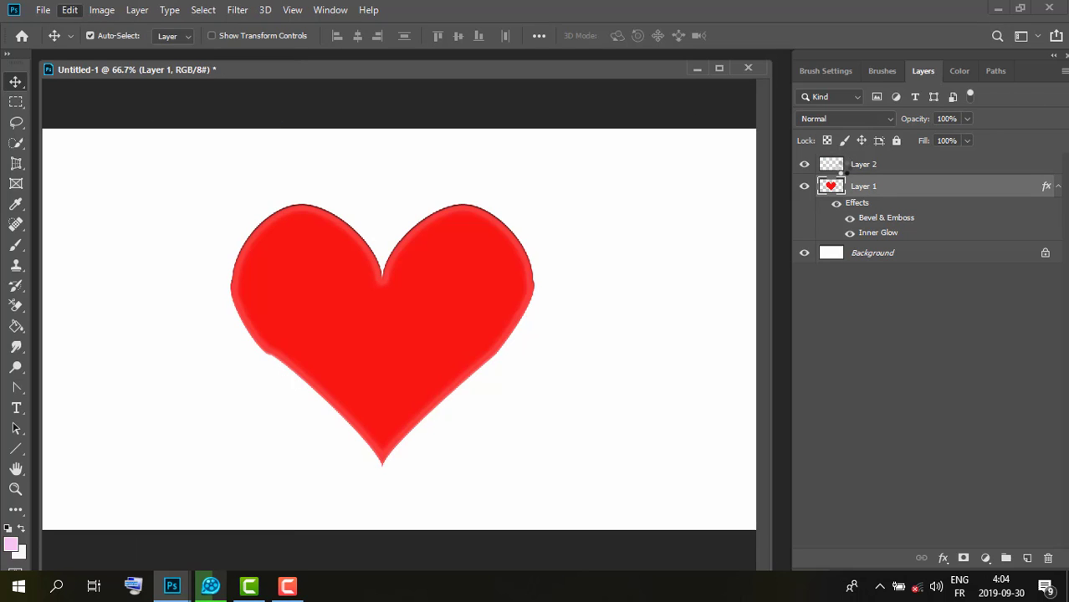
Paste the heart above Layer 2 as Layer 3 and nudge it slightly right.
click(844, 170)
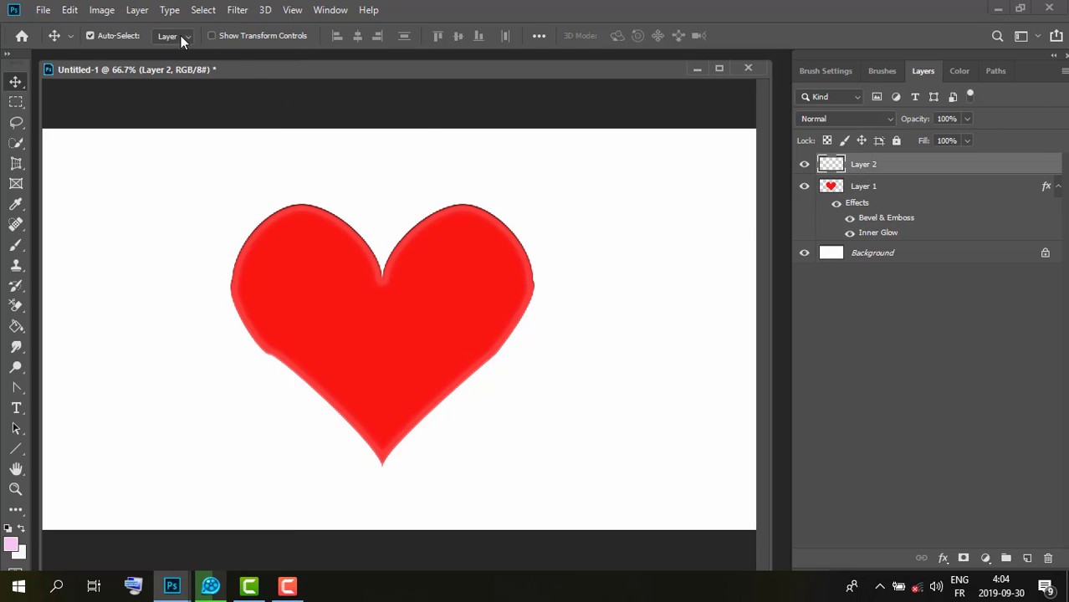
click(69, 12)
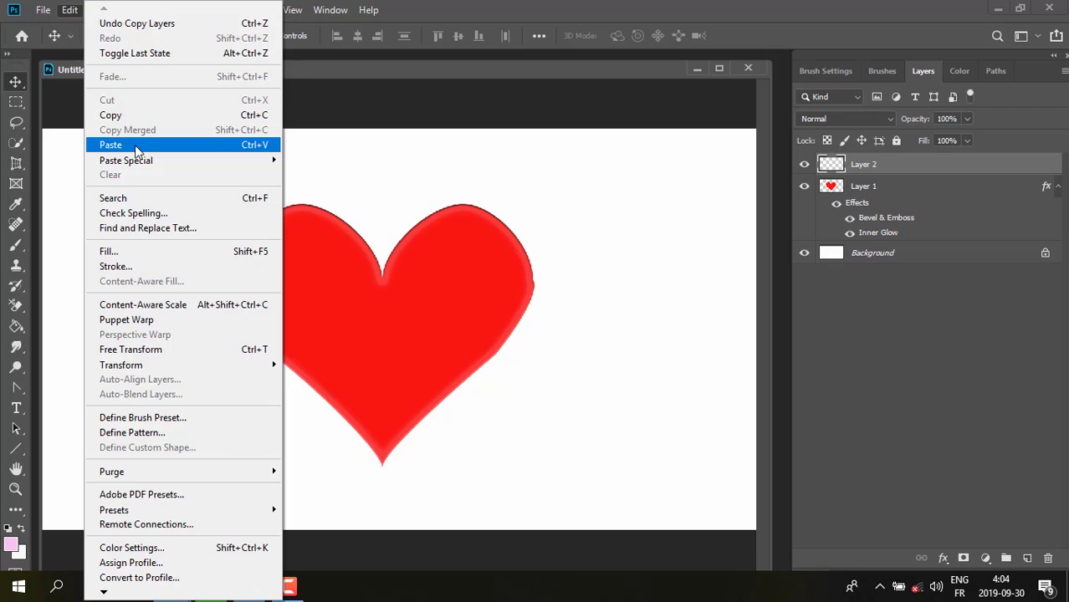
click(136, 149)
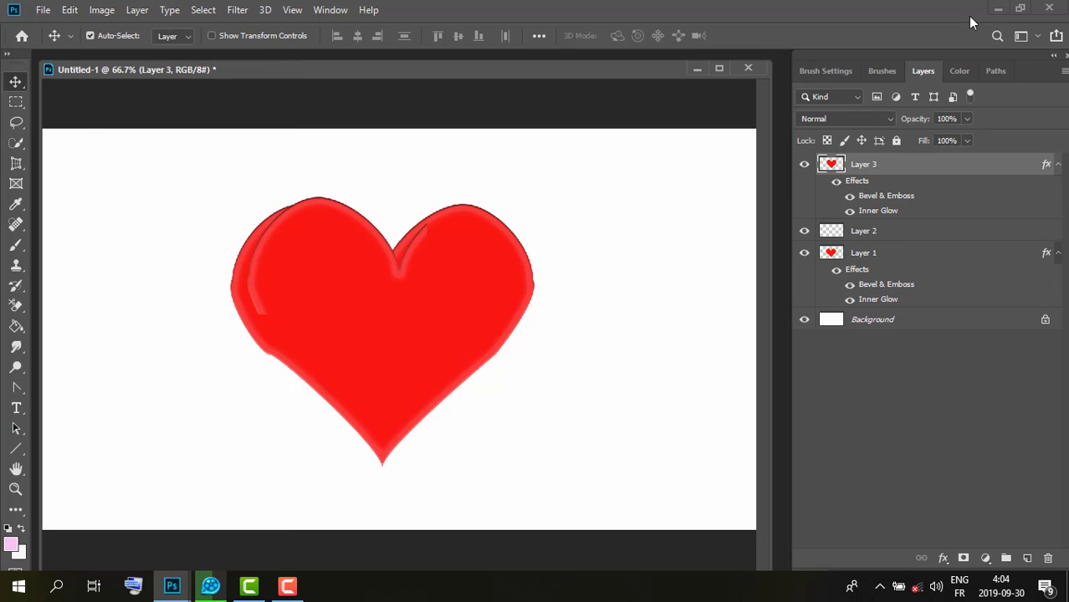
key(shift+Right)
key(shift+Right)
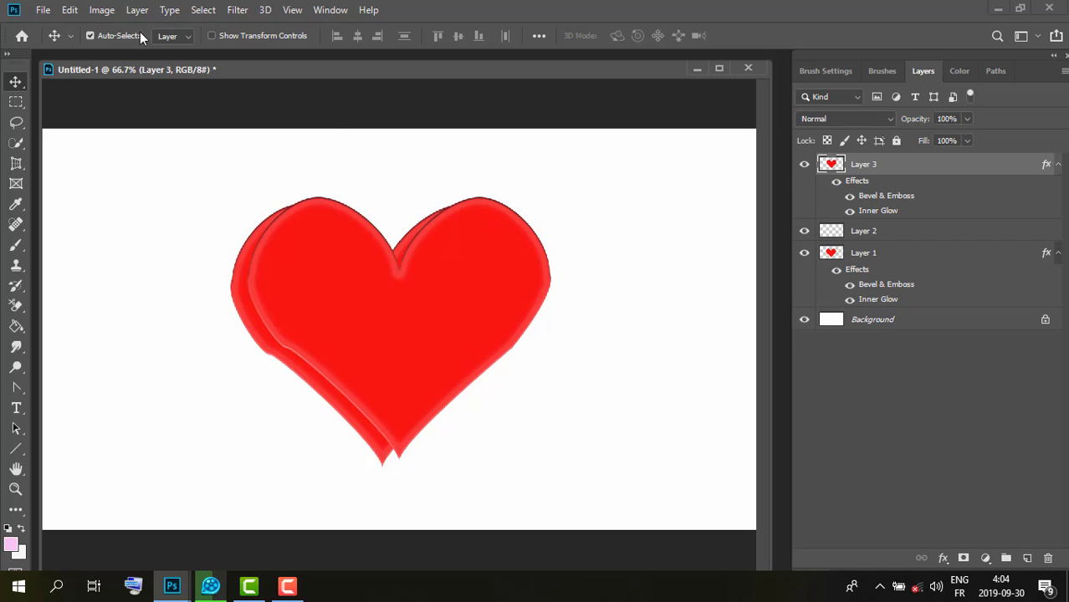
click(72, 12)
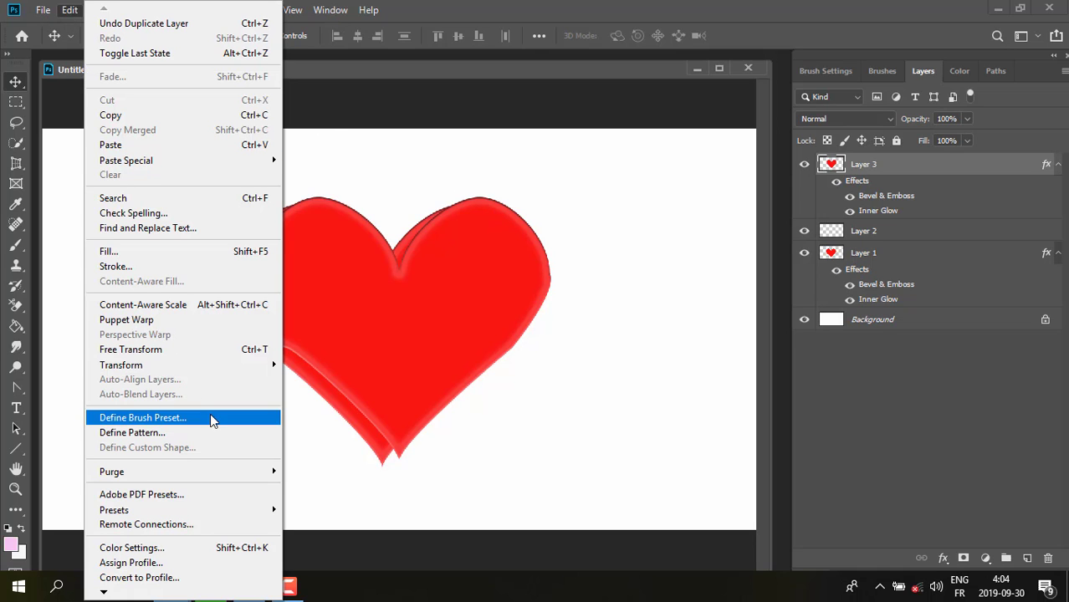
Scale the Layer 3 heart copy down to about 93.34% and centre it inside the original.
click(177, 351)
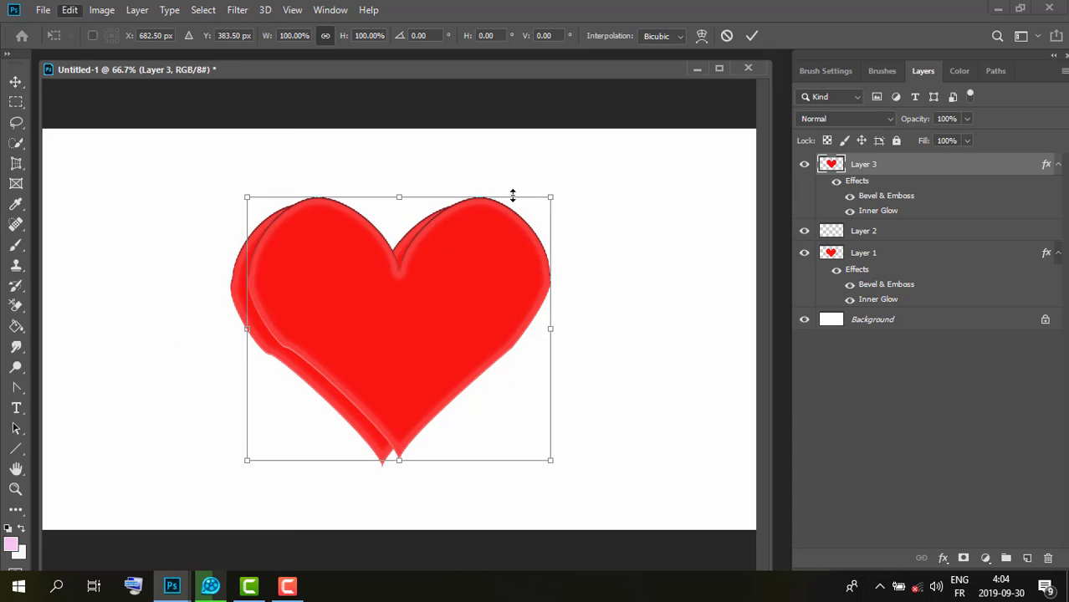
mouse_move(549, 196)
mouse_down()
mouse_move(529, 205)
mouse_move(754, 254)
mouse_up()
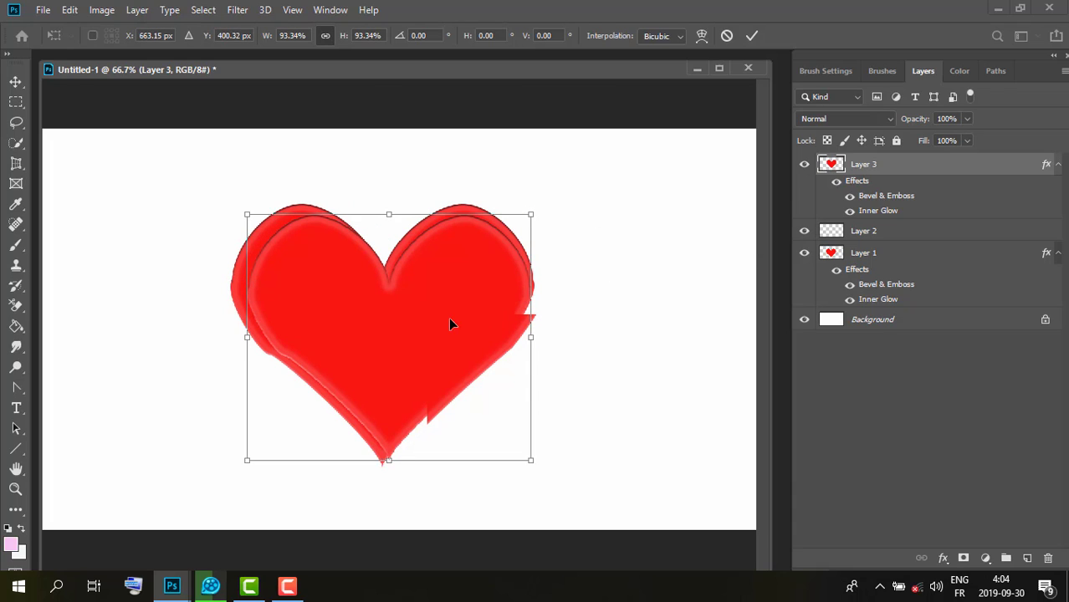
click(15, 83)
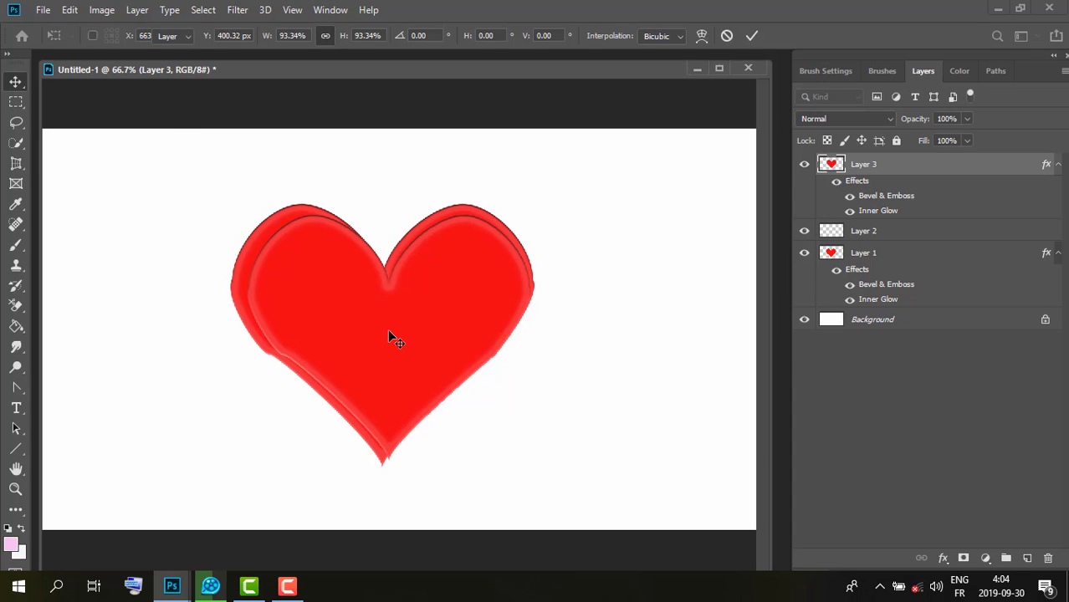
drag(385, 332, 389, 328)
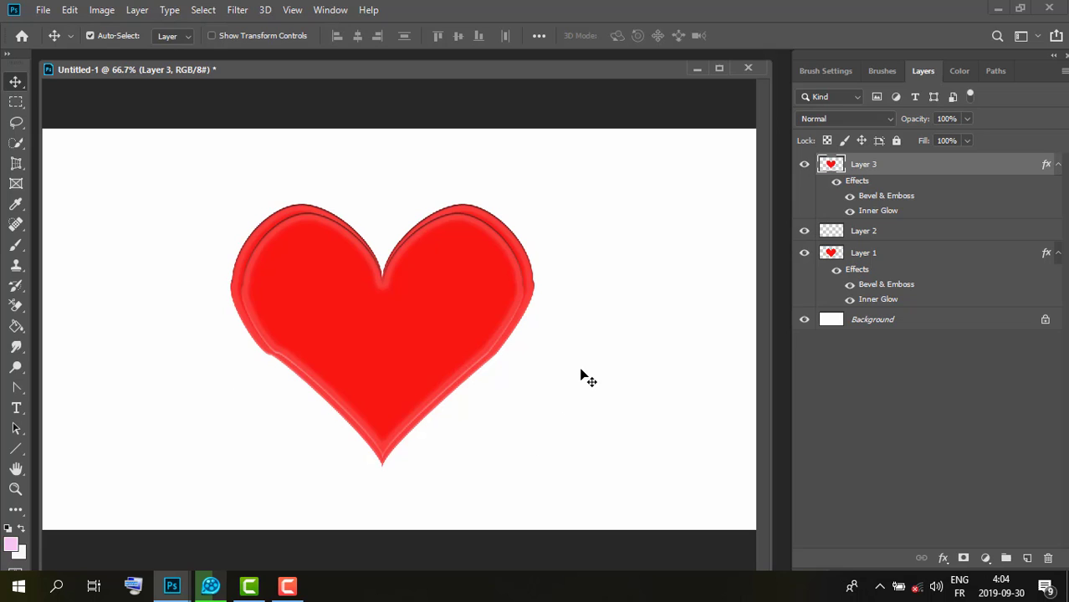
Give the Layer 3 heart a 188 px Bevel & Emboss with Direction Up.
click(136, 11)
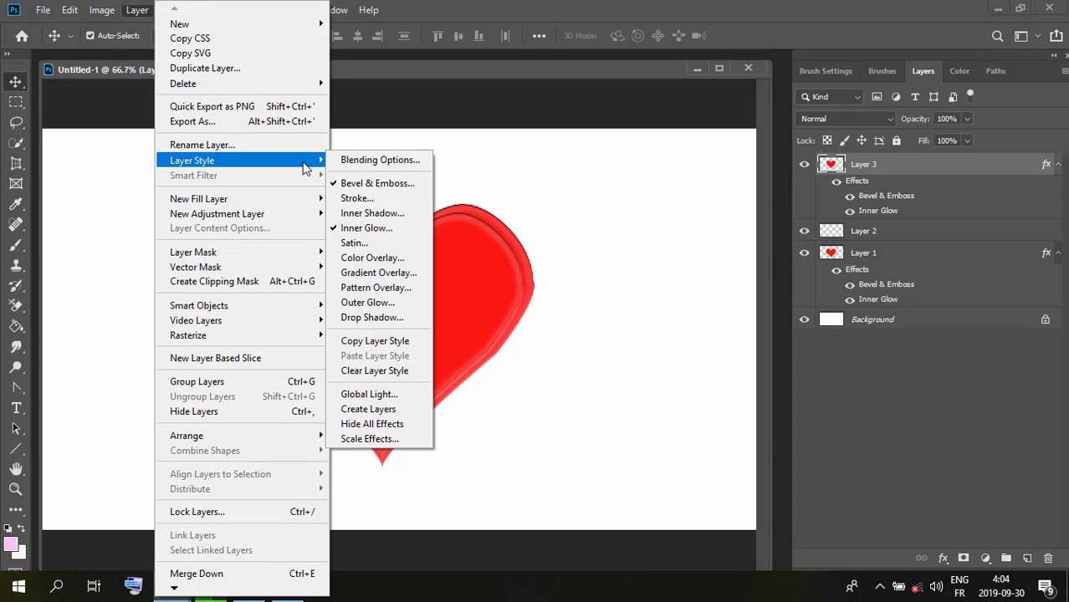
mouse_move(192, 159)
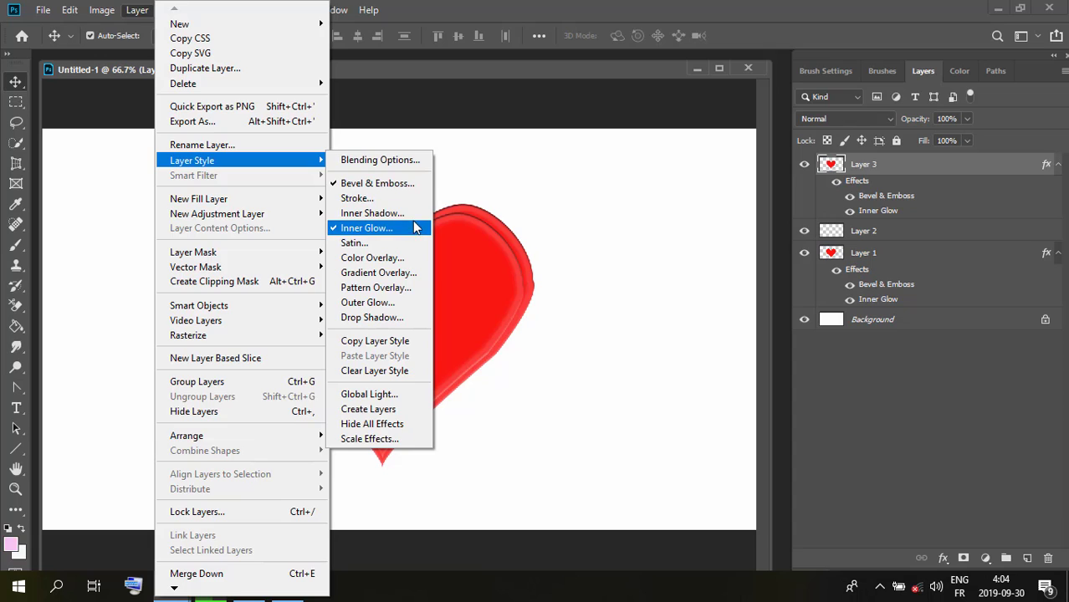
click(406, 185)
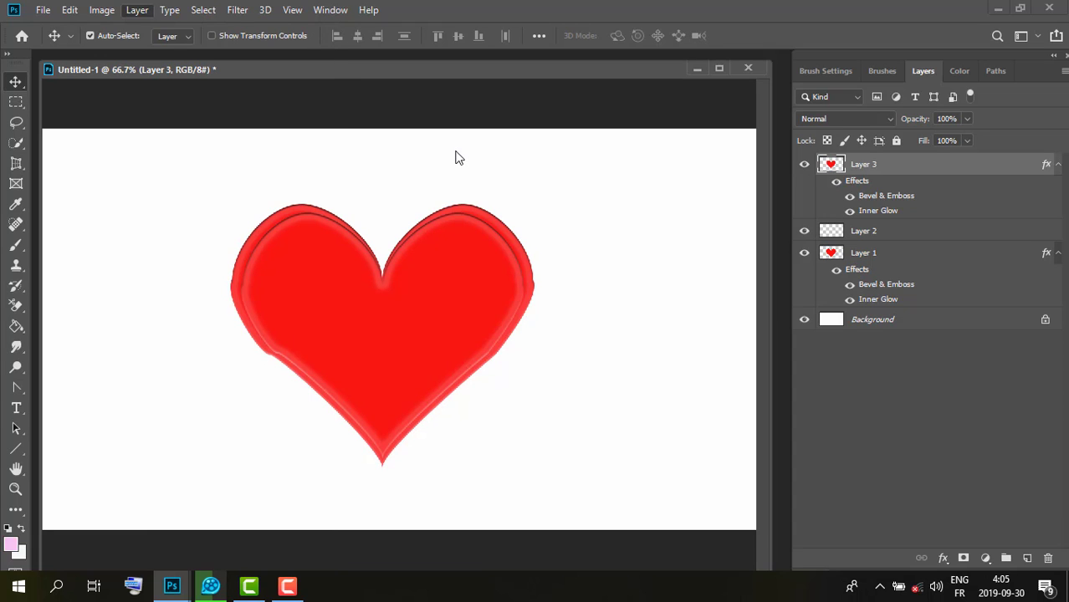
key(h)
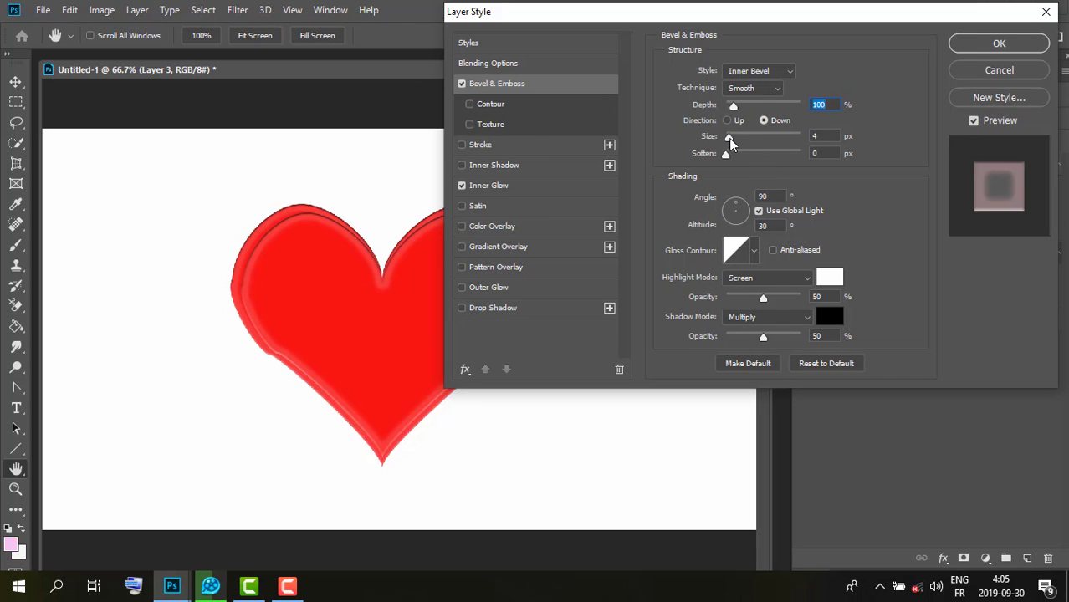
drag(728, 137, 770, 138)
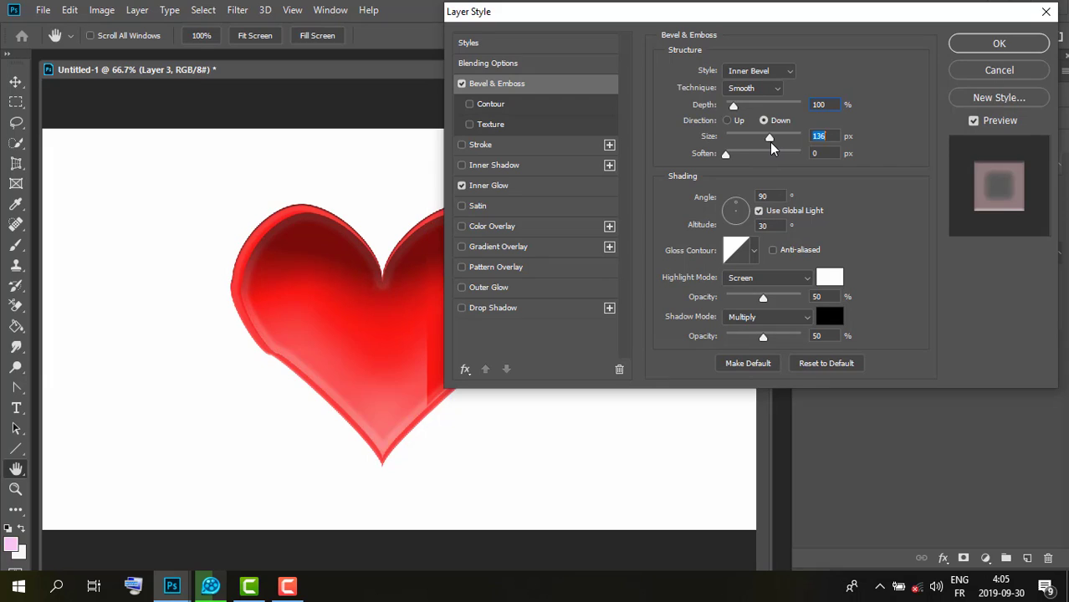
click(732, 123)
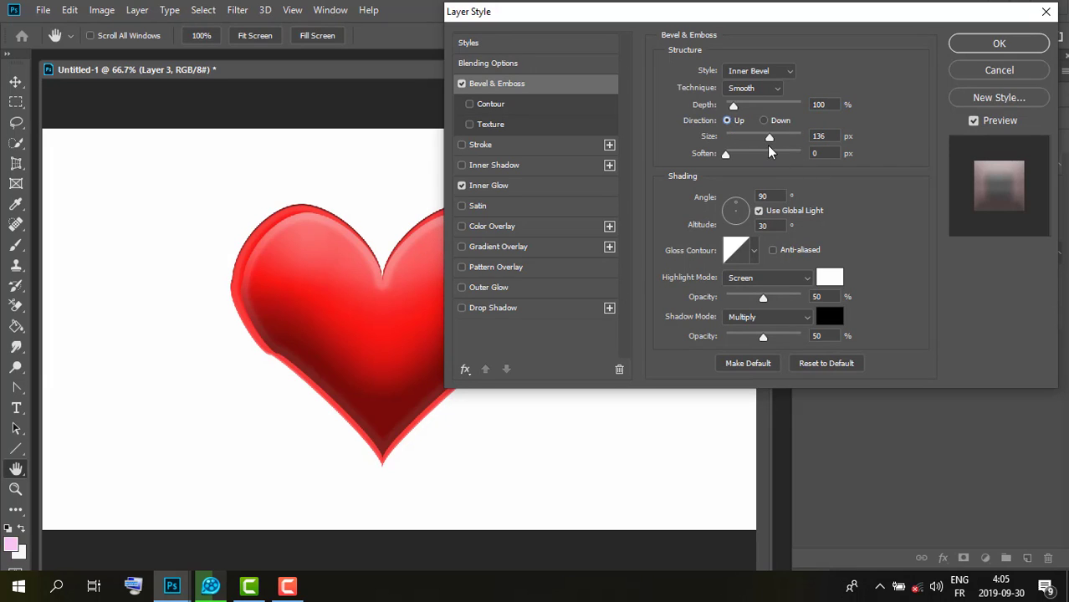
drag(770, 139, 784, 139)
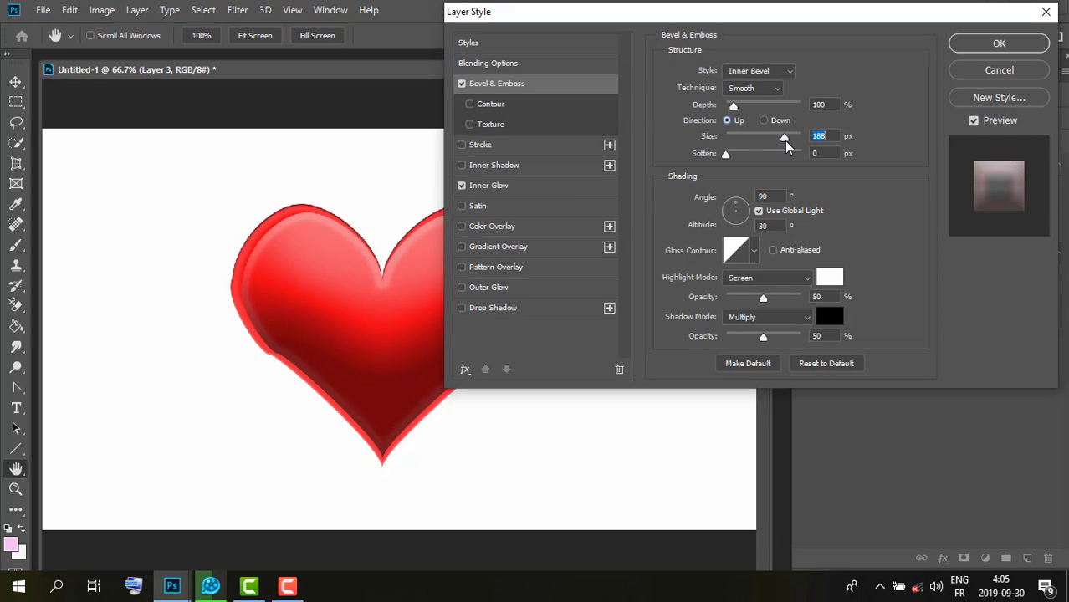
click(1000, 44)
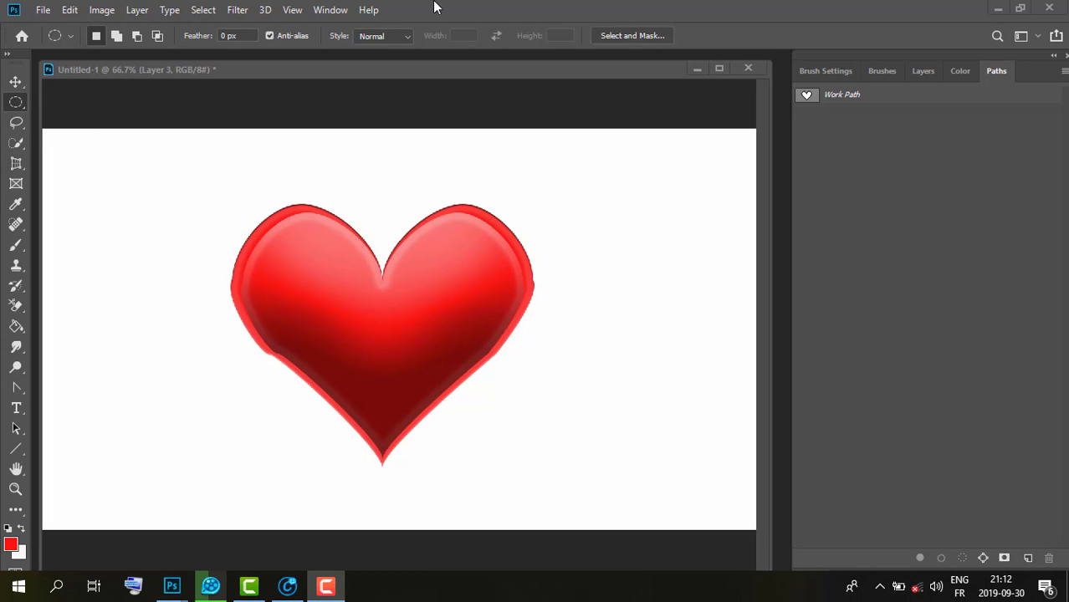
Move the circular marquee selection onto the upper area of the heart's left lobe.
click(467, 12)
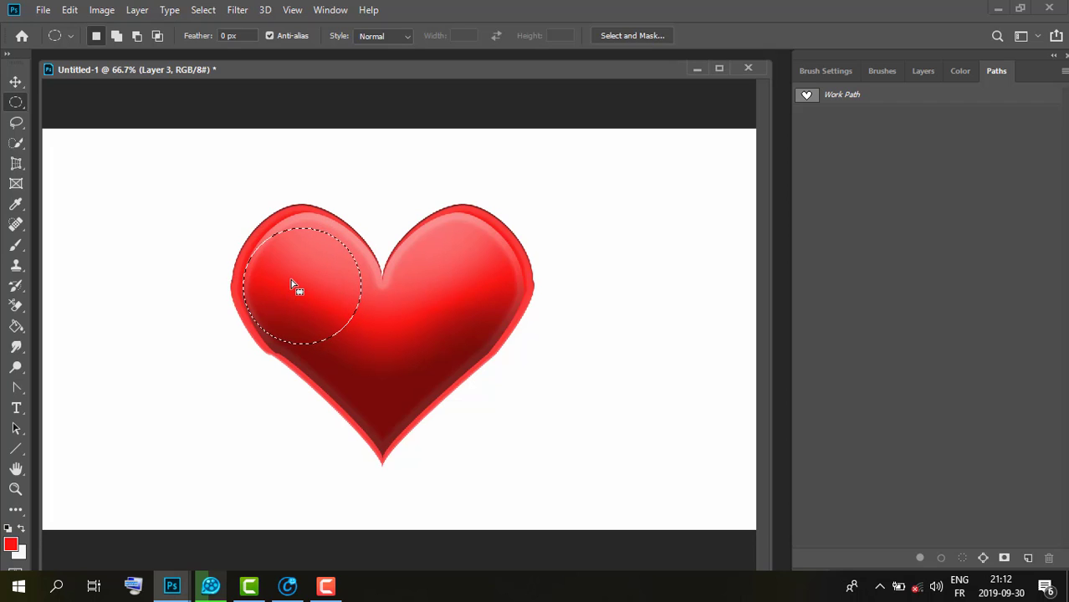
drag(293, 284, 289, 275)
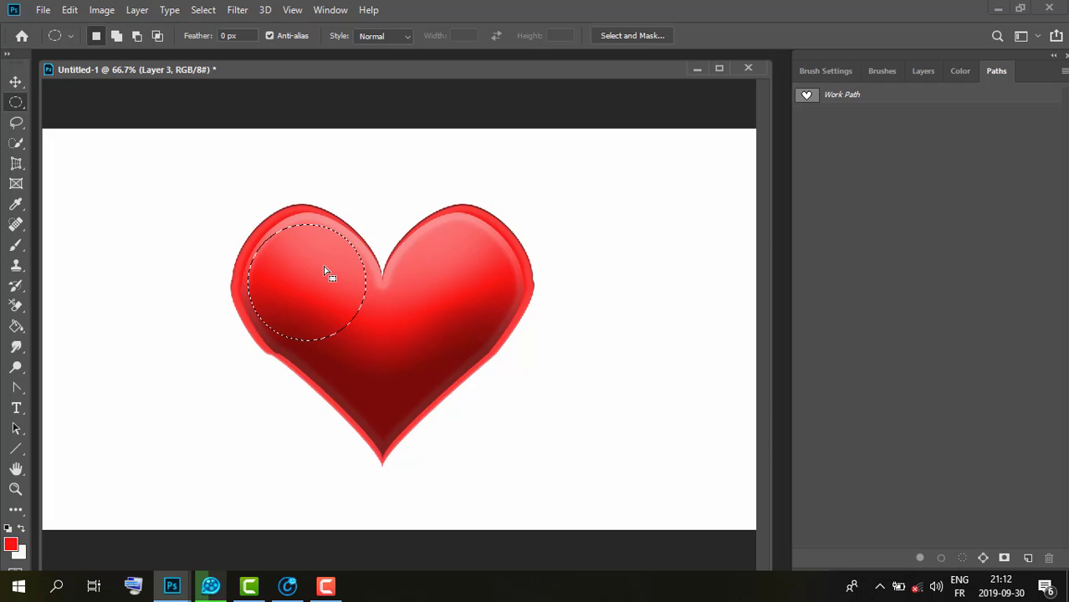
drag(298, 273, 302, 282)
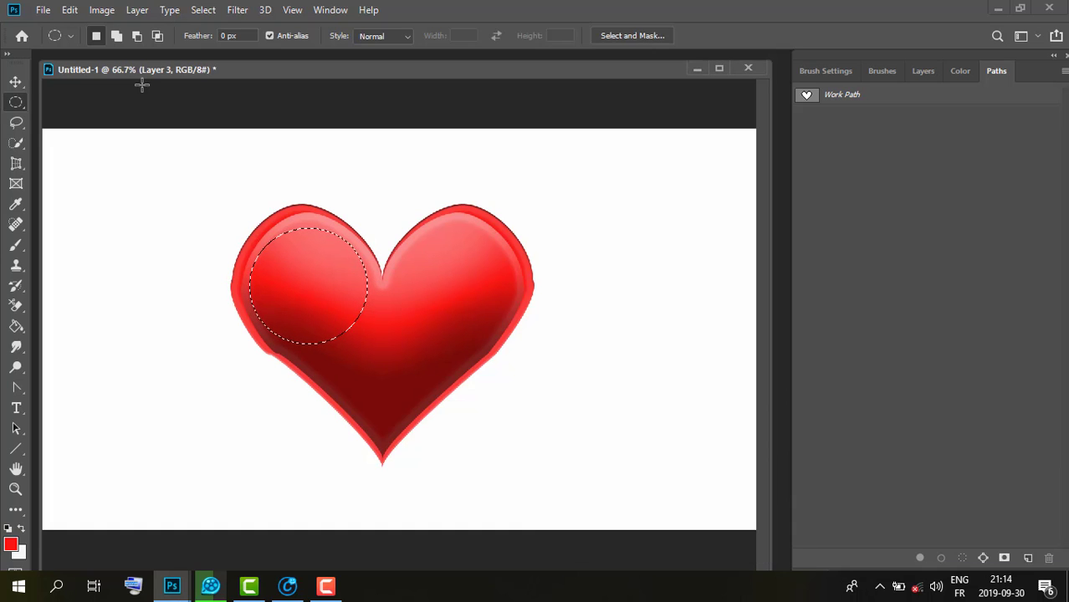
Switch to the Brush tool with a soft round tip sized 322 px.
click(15, 246)
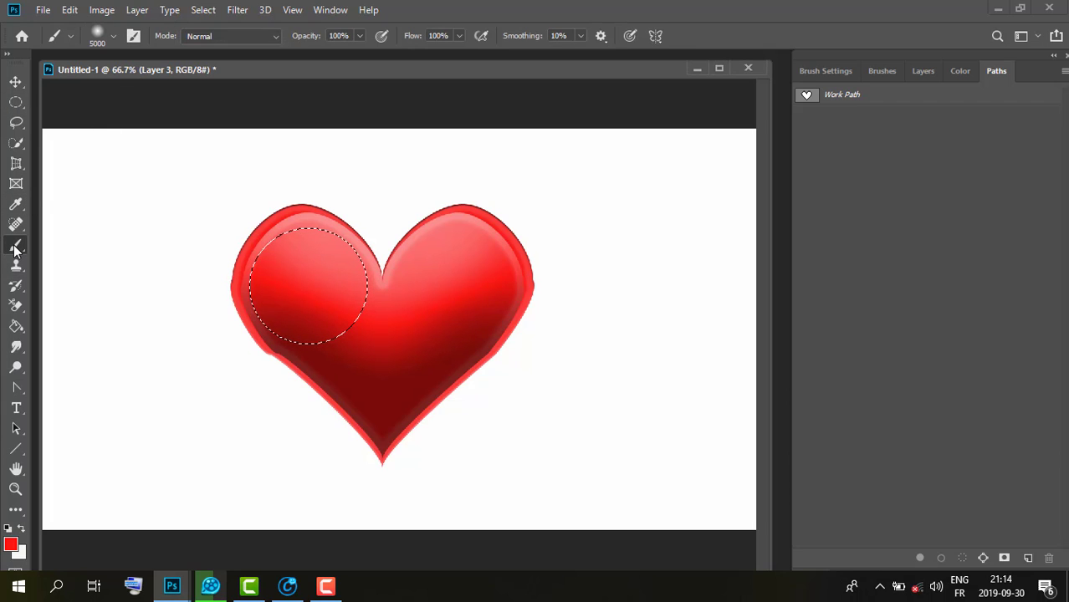
click(70, 36)
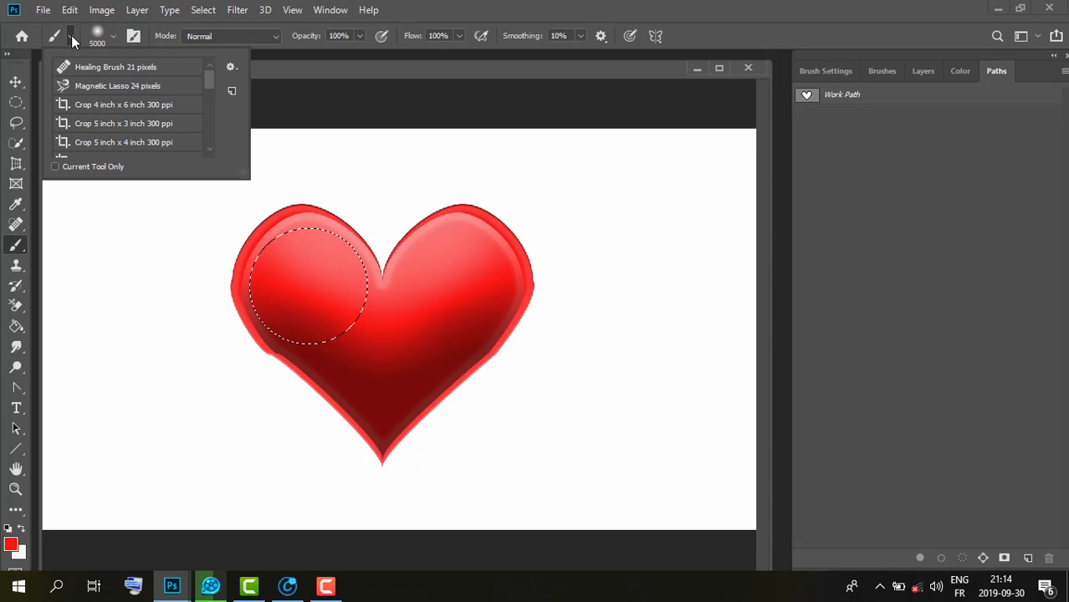
click(71, 35)
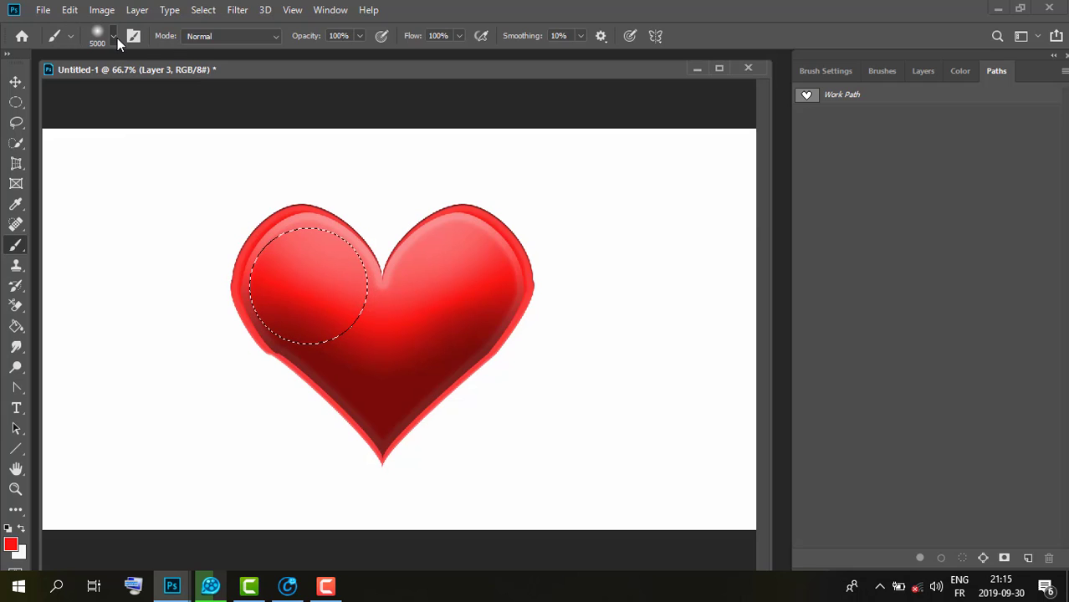
click(115, 37)
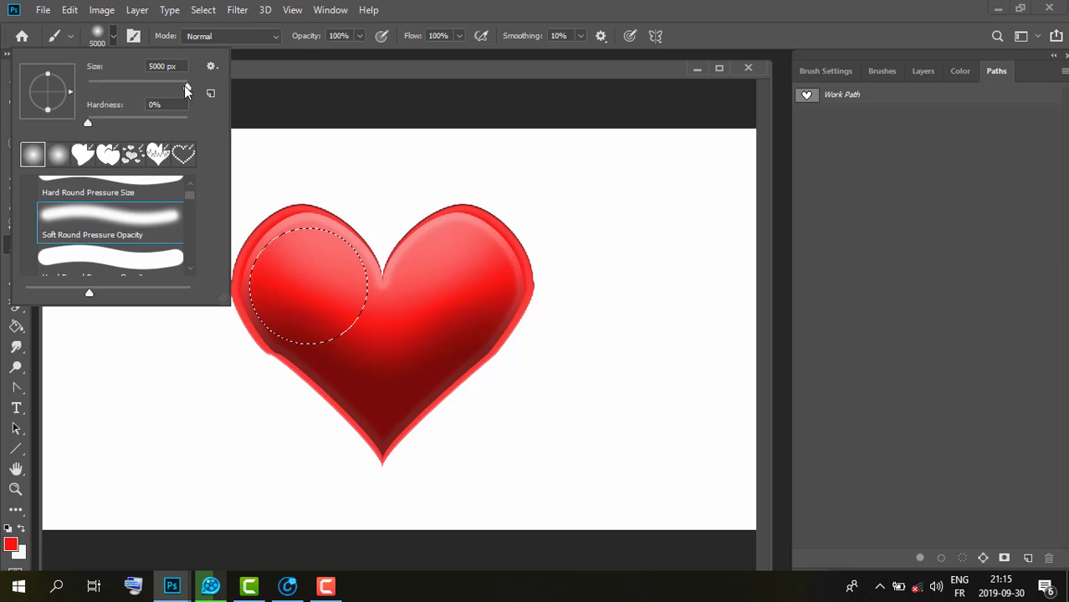
drag(186, 86, 154, 86)
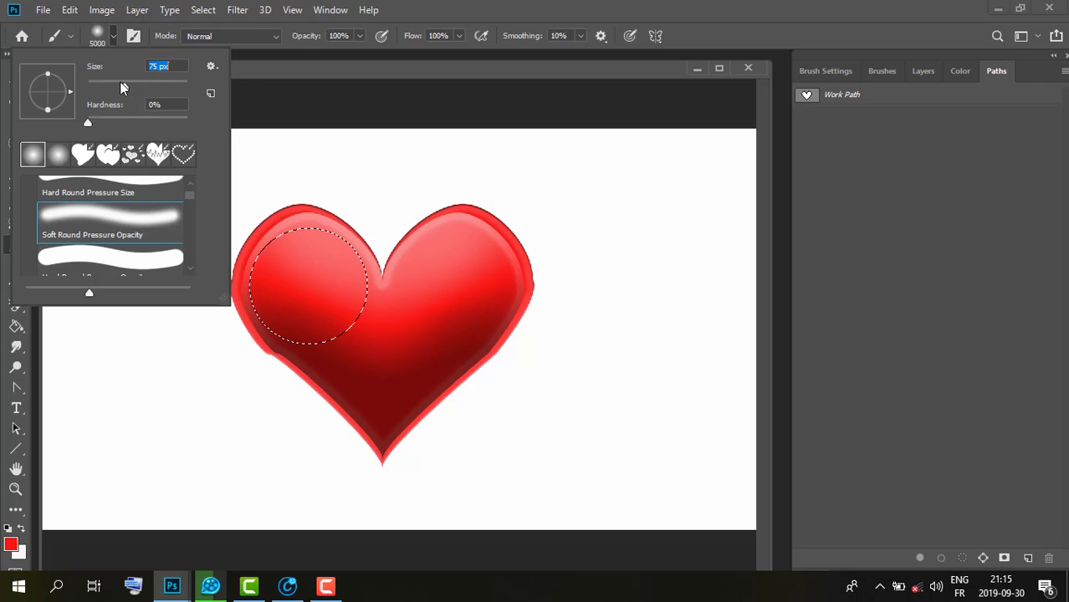
drag(136, 84, 138, 84)
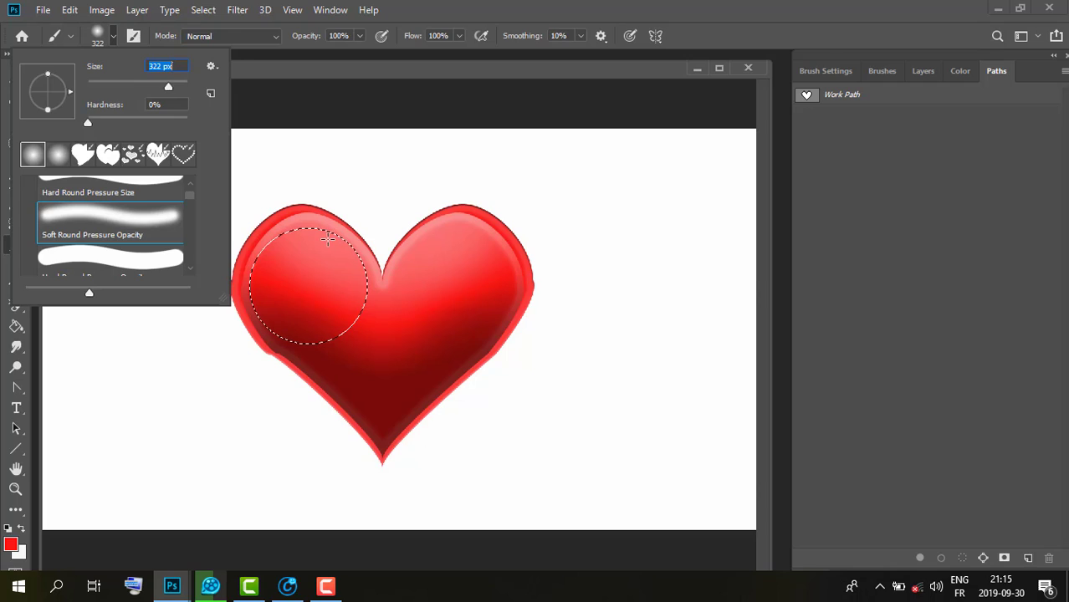
key(Return)
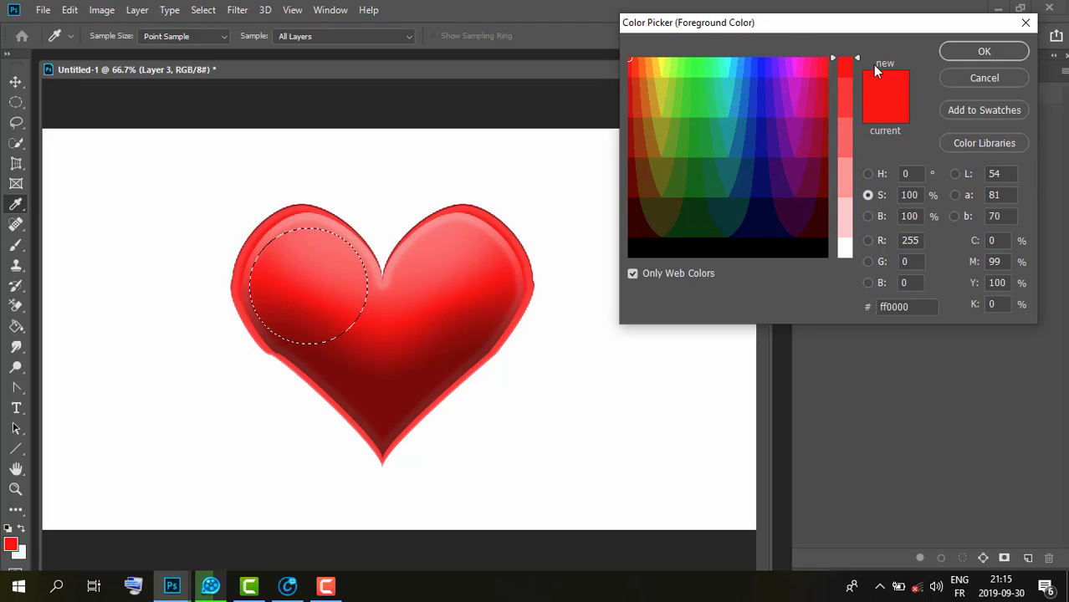
Set the foreground to pale pink ff9999 and paint it into the upper part of the left-lobe circle.
click(844, 178)
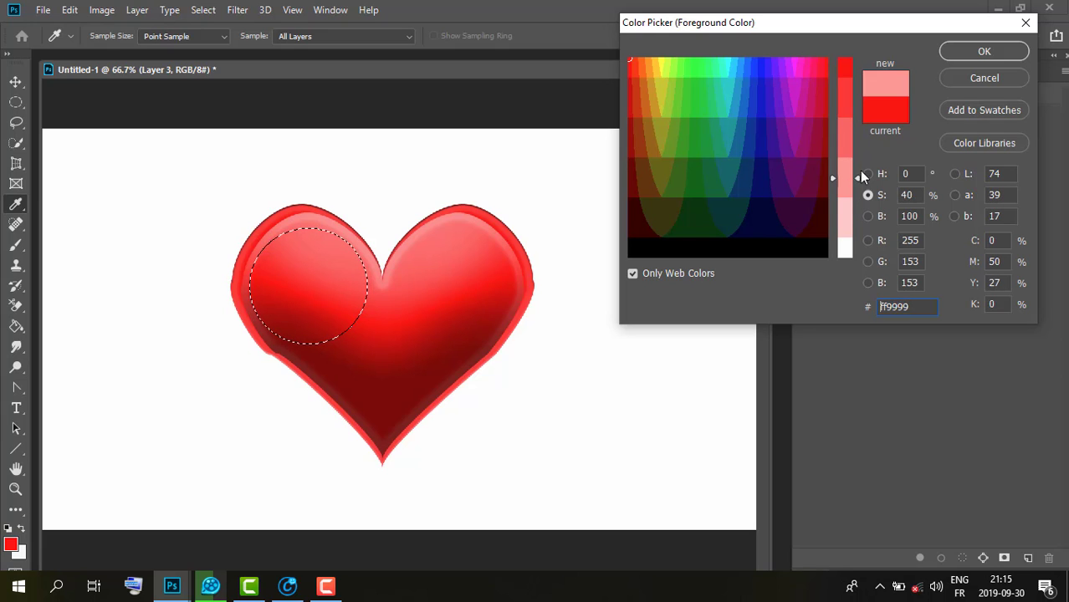
click(985, 51)
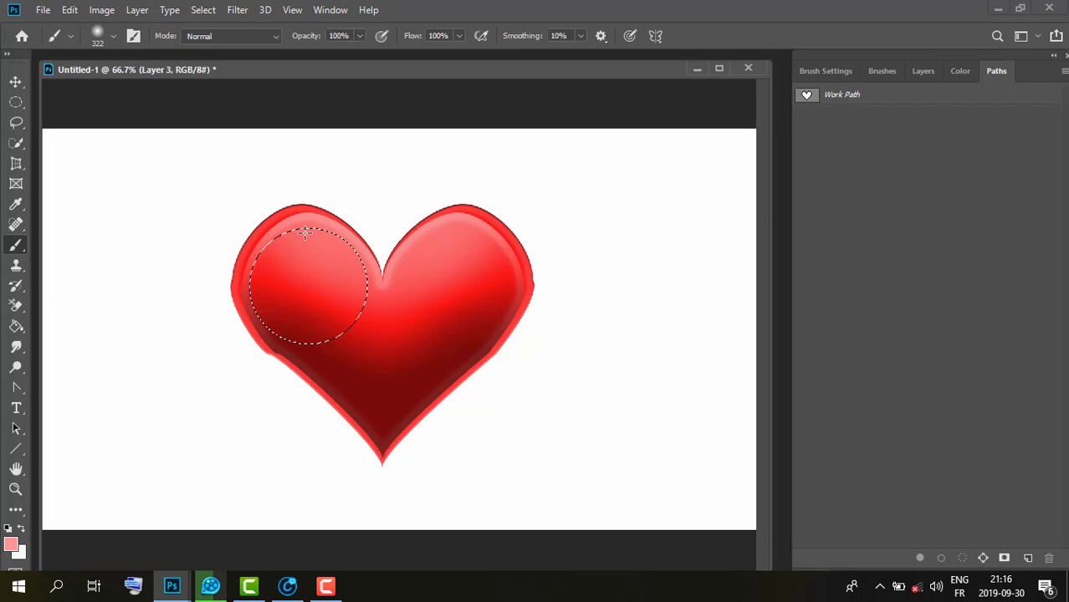
mouse_move(281, 239)
mouse_down()
mouse_move(259, 306)
mouse_move(298, 235)
mouse_move(327, 242)
mouse_move(327, 254)
mouse_up()
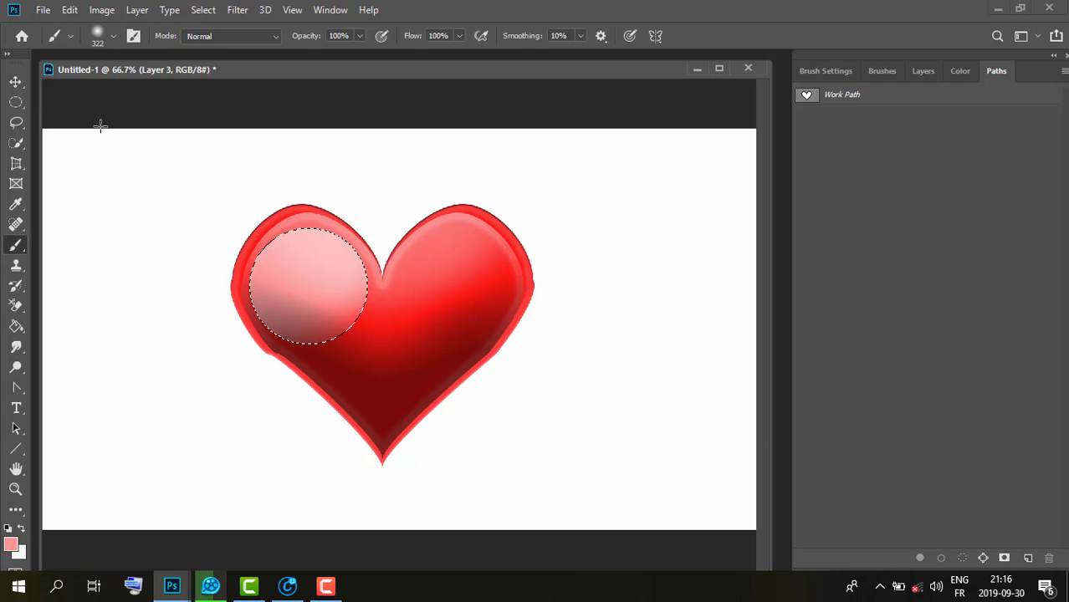
With the Elliptical Marquee, nudge the circle slightly right and down over the left lobe's pink glow.
click(15, 103)
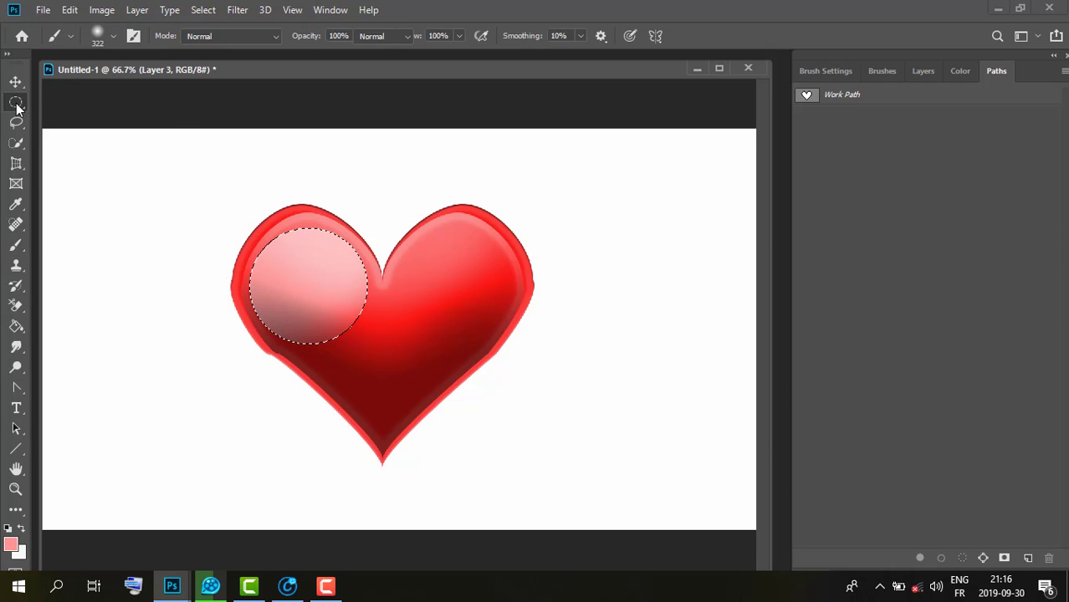
right_click(16, 103)
click(70, 118)
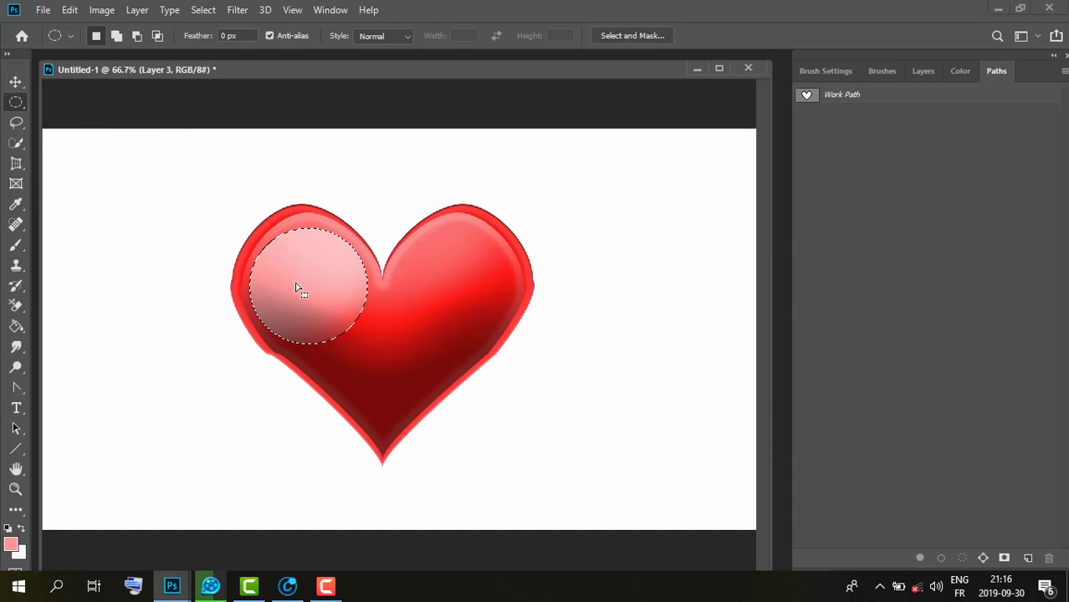
mouse_move(300, 289)
mouse_down()
mouse_move(311, 303)
mouse_move(309, 294)
mouse_up()
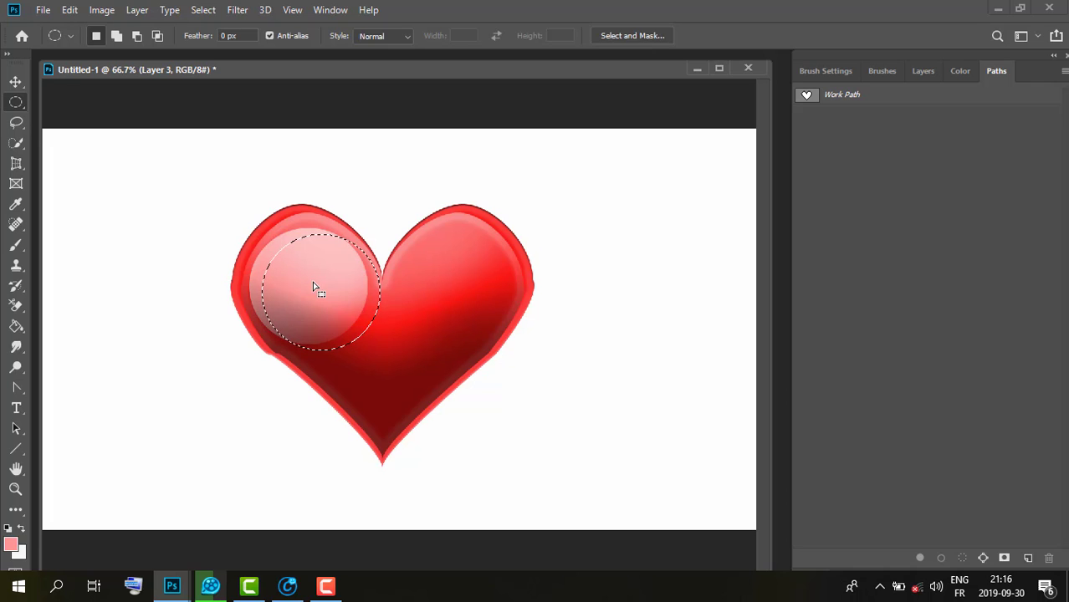
Fill the shifted circle with pure red #ff0000, leaving a pale pink crescent on the left lobe.
click(69, 10)
click(132, 252)
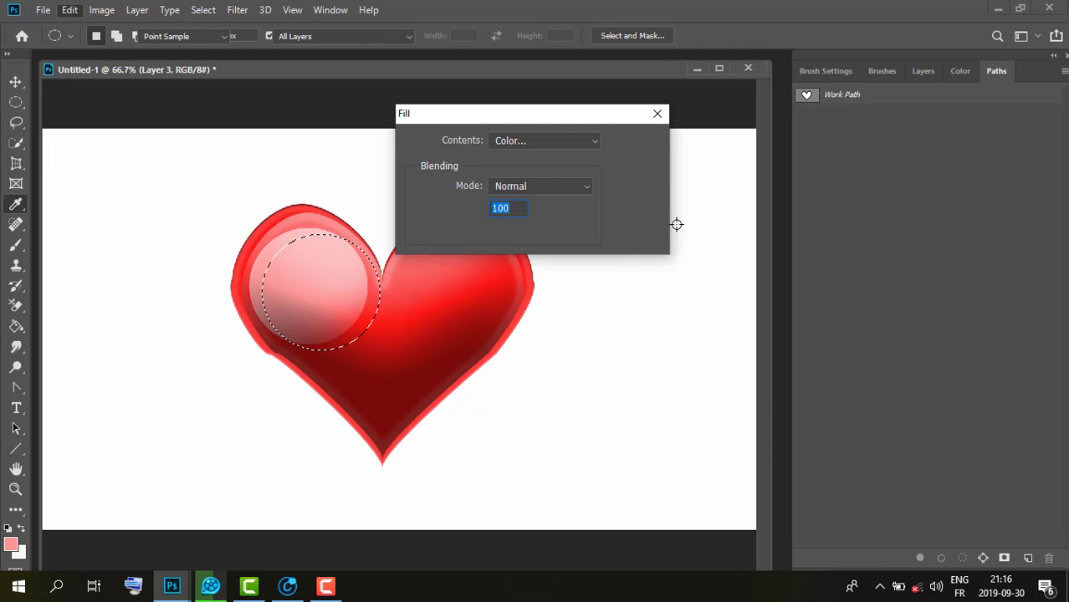
click(591, 144)
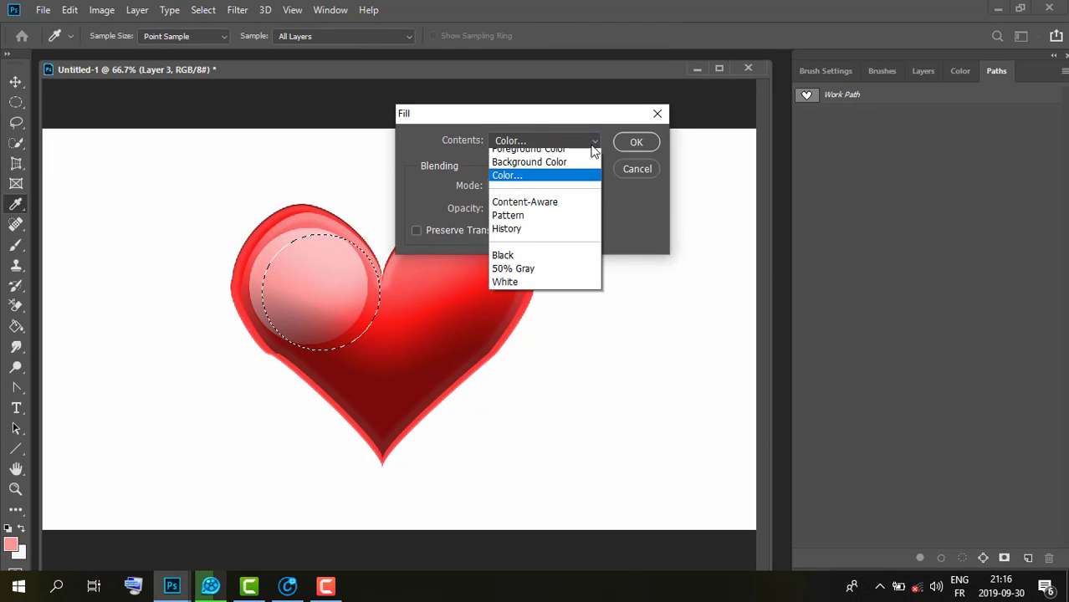
click(567, 187)
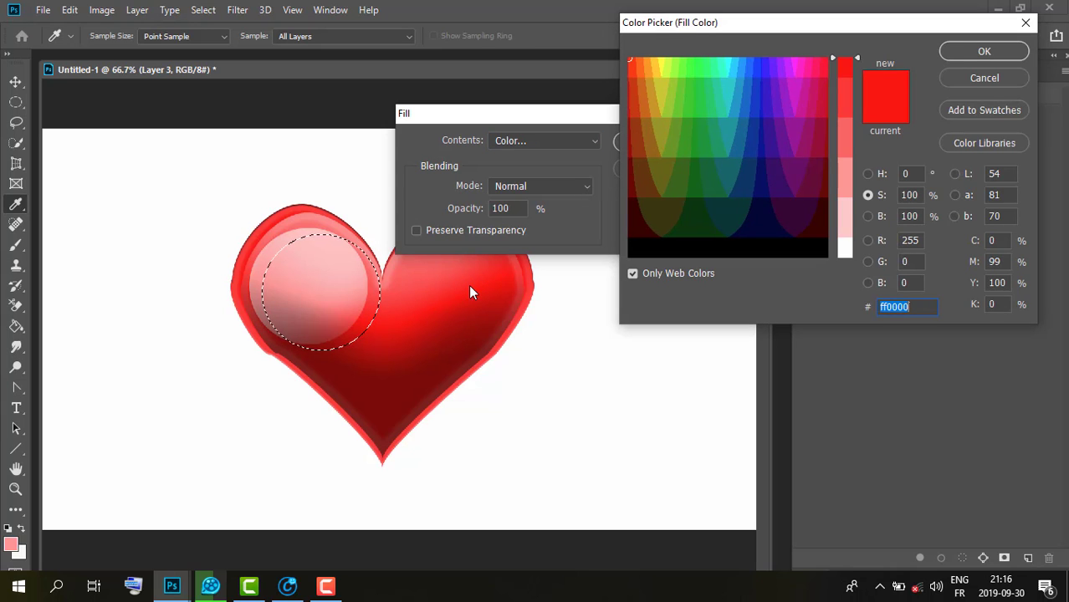
click(980, 51)
click(646, 142)
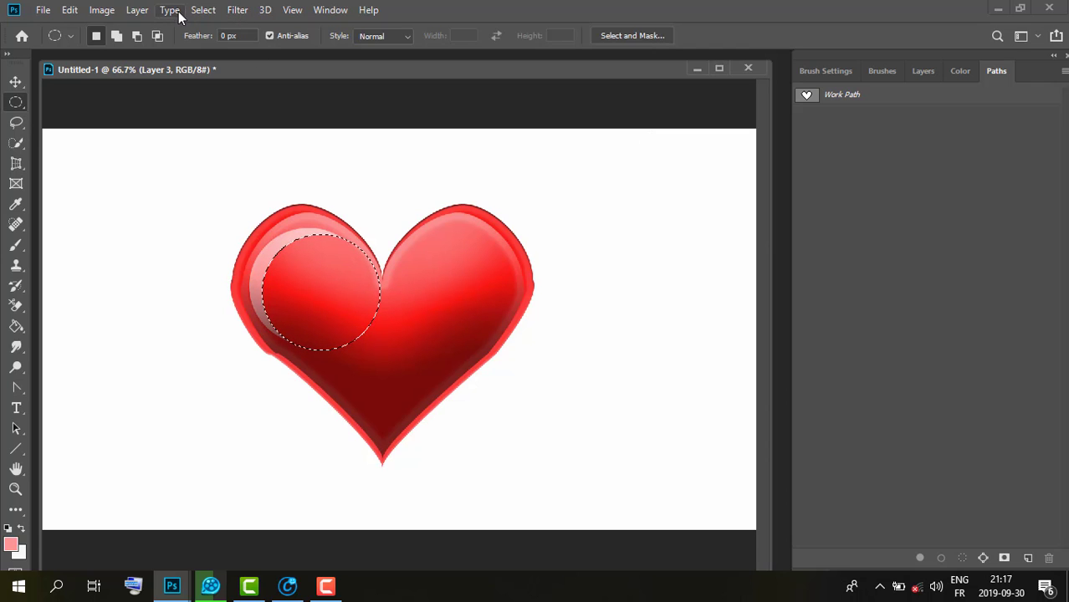
Clear the old circular selection from the left lobe.
click(206, 10)
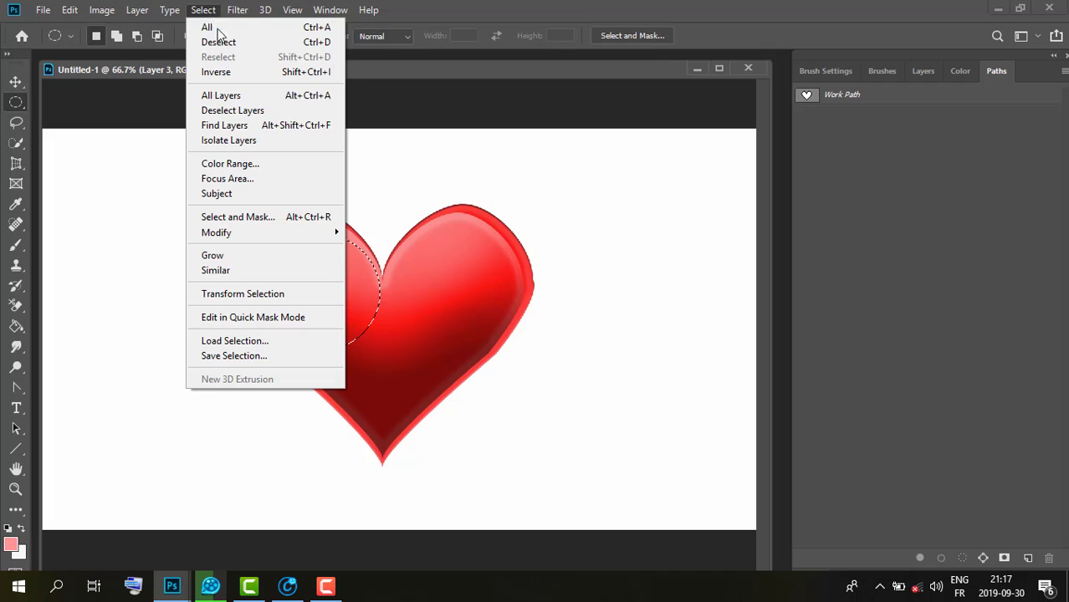
key(Escape)
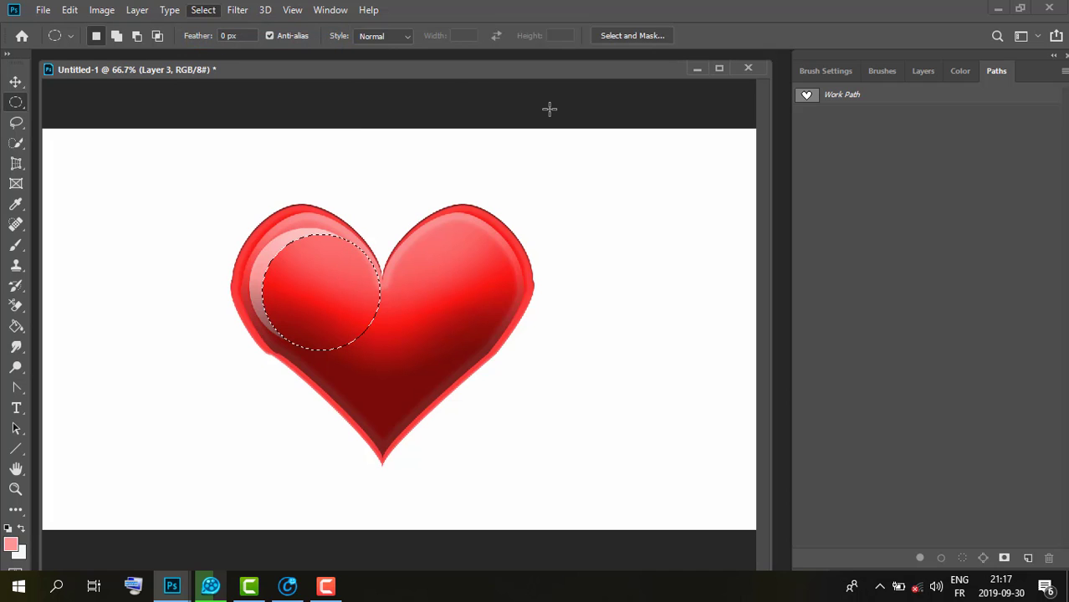
click(550, 109)
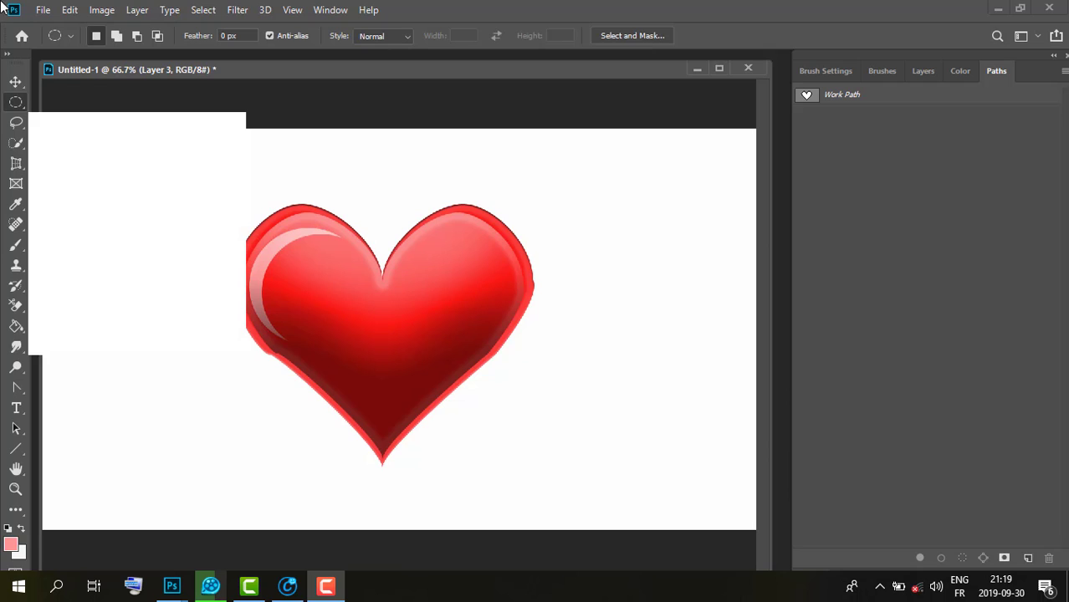
Draw a new elliptical selection over the heart's right lobe.
right_click(17, 104)
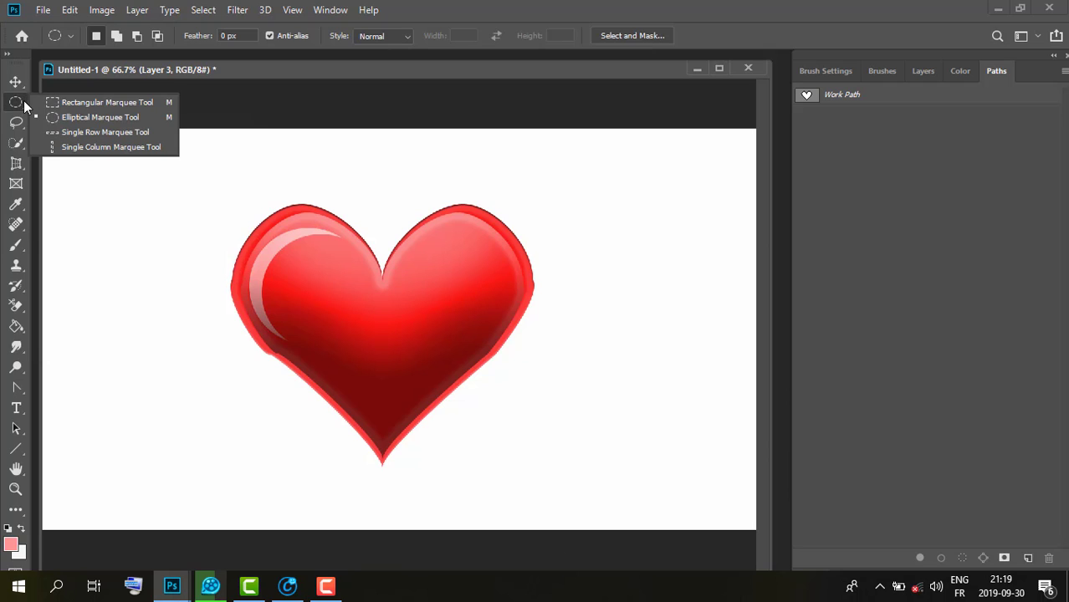
click(74, 118)
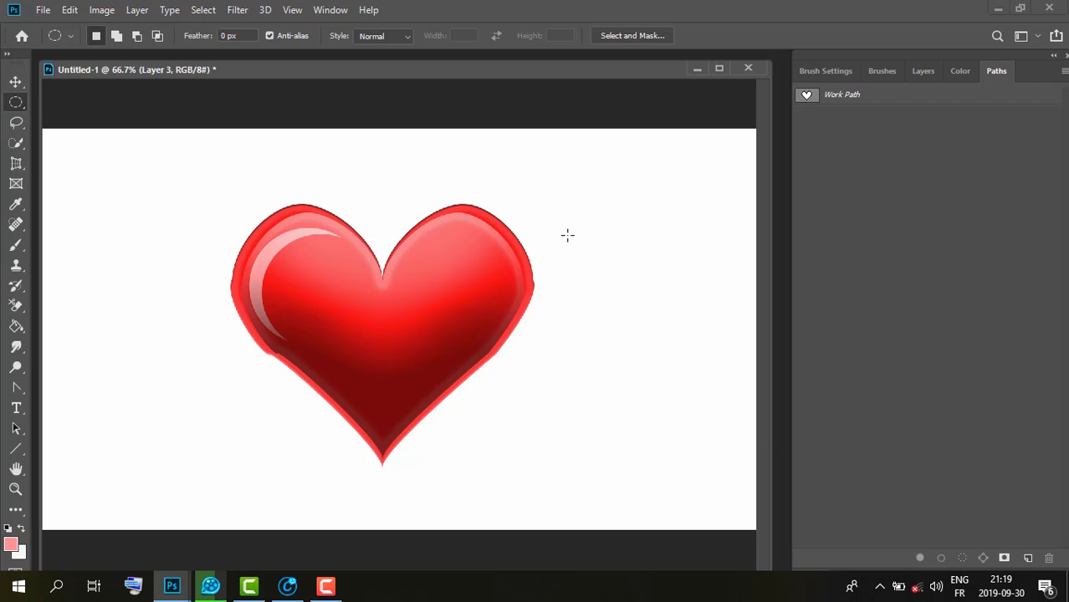
mouse_move(546, 251)
mouse_down()
mouse_move(406, 339)
mouse_move(418, 378)
mouse_move(482, 279)
mouse_up()
Move the circular selection up-left inside the upper right lobe.
key(ctrl+z)
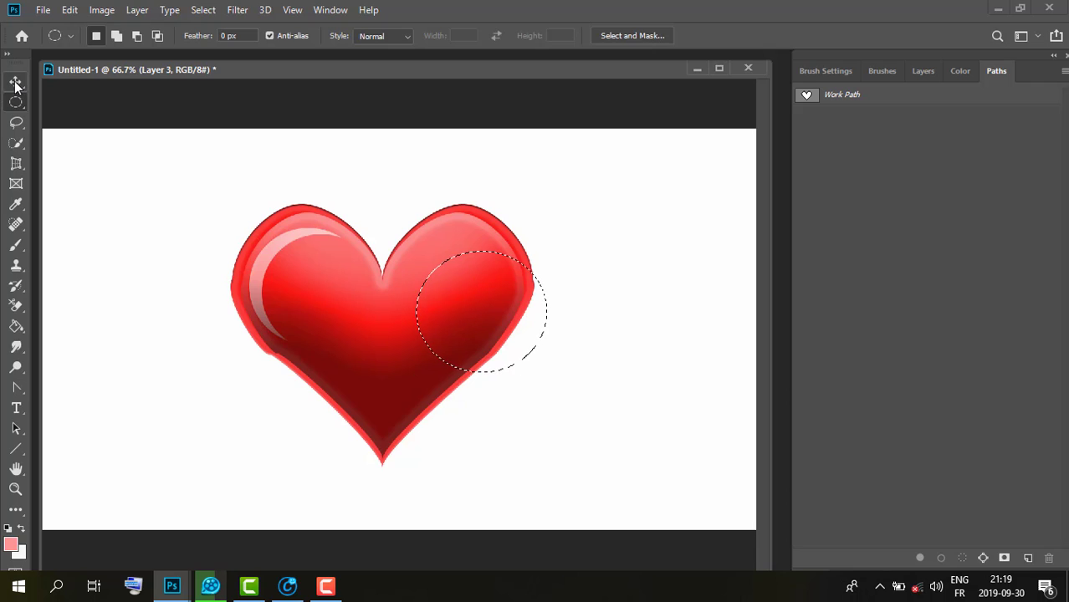
click(15, 83)
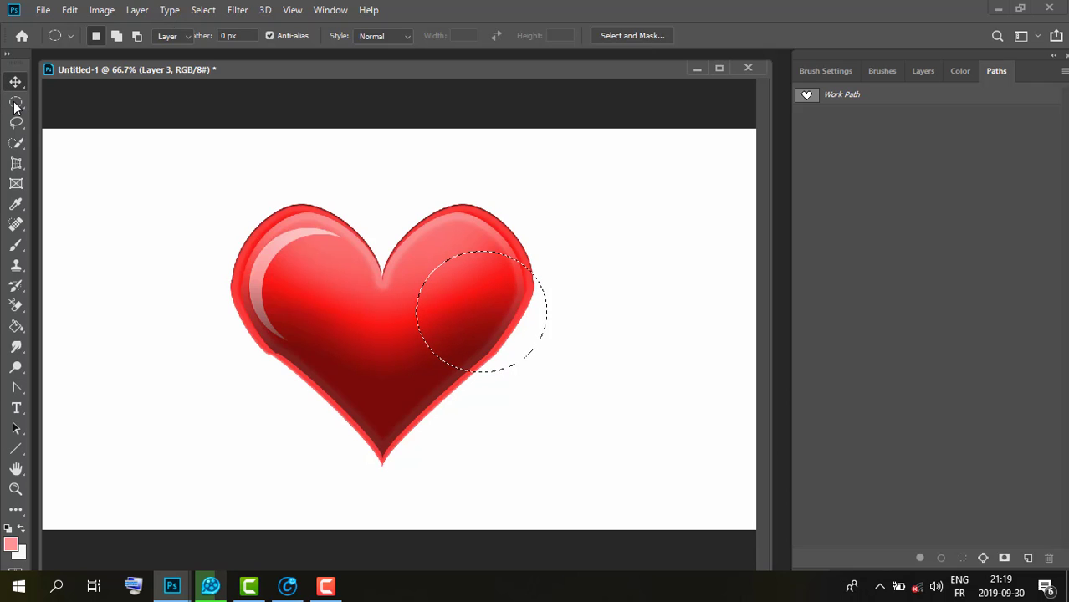
click(15, 103)
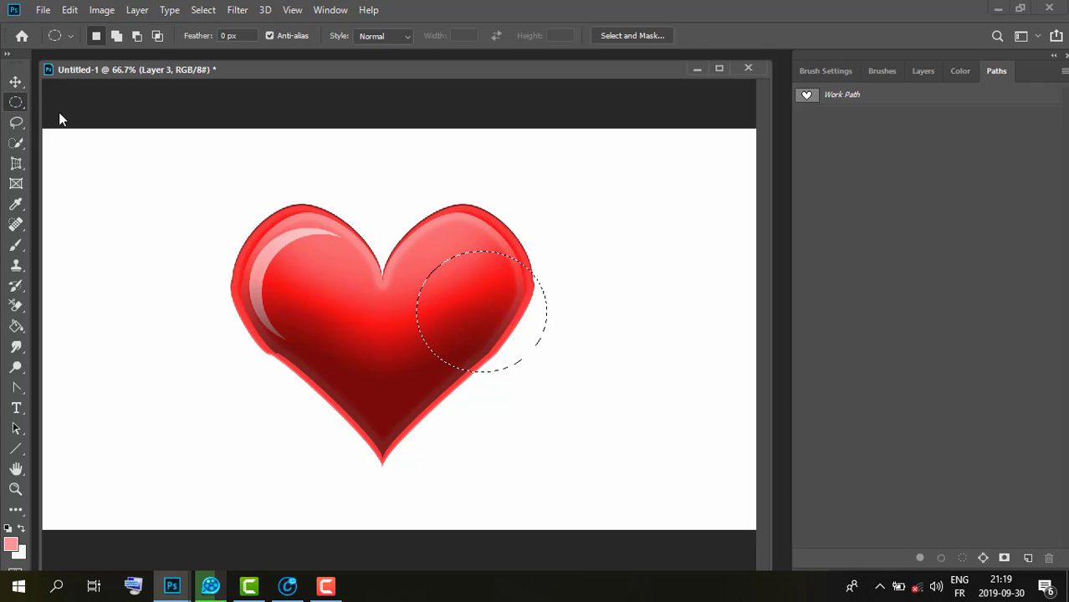
drag(475, 318, 450, 297)
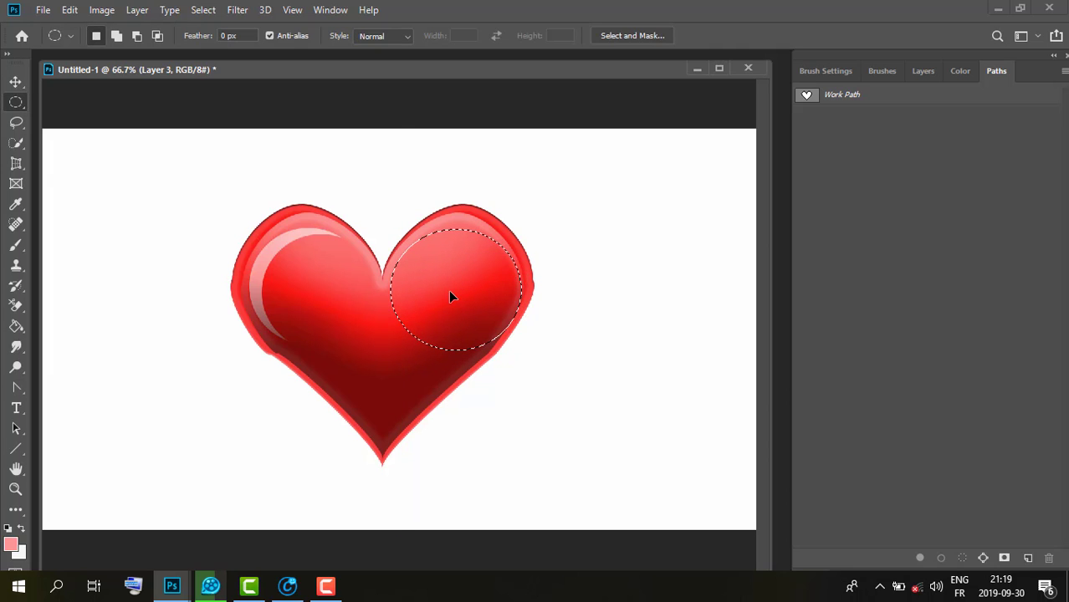
Open Select > Load Selection and cancel it without loading anything.
click(203, 9)
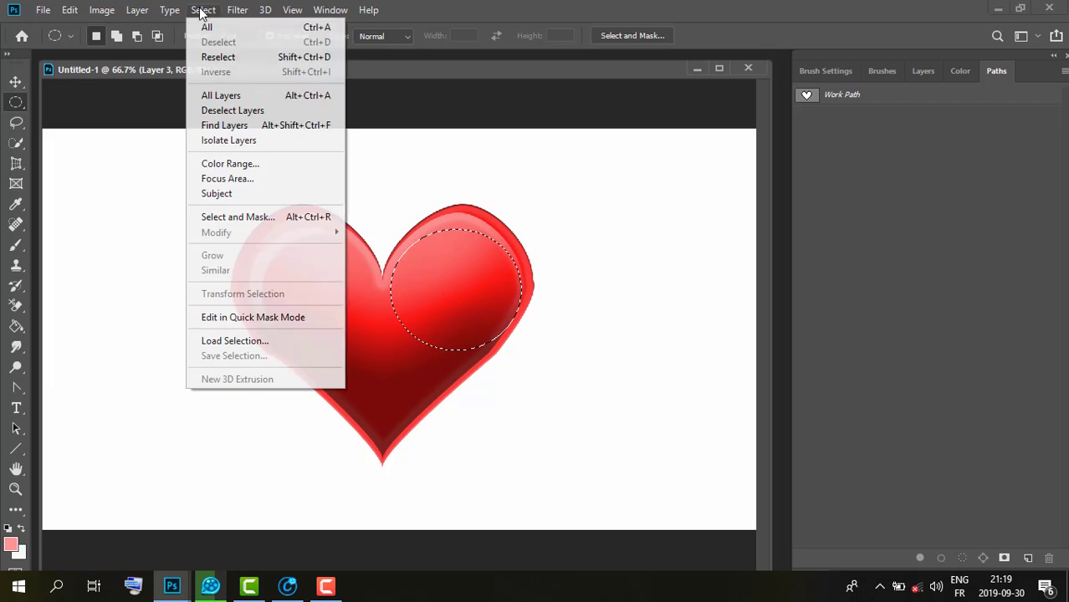
click(268, 347)
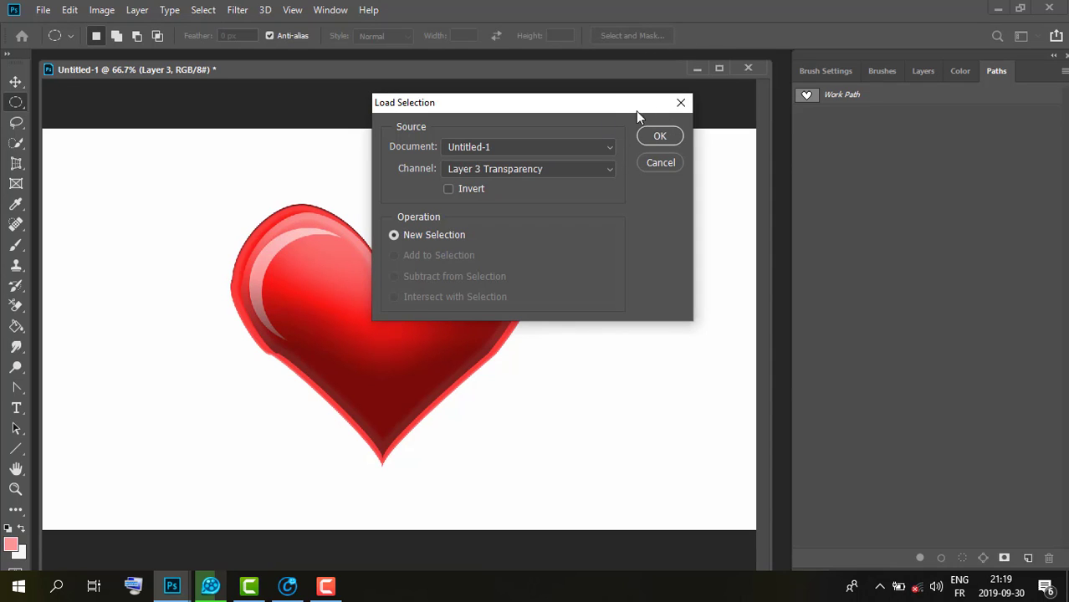
click(682, 102)
click(205, 11)
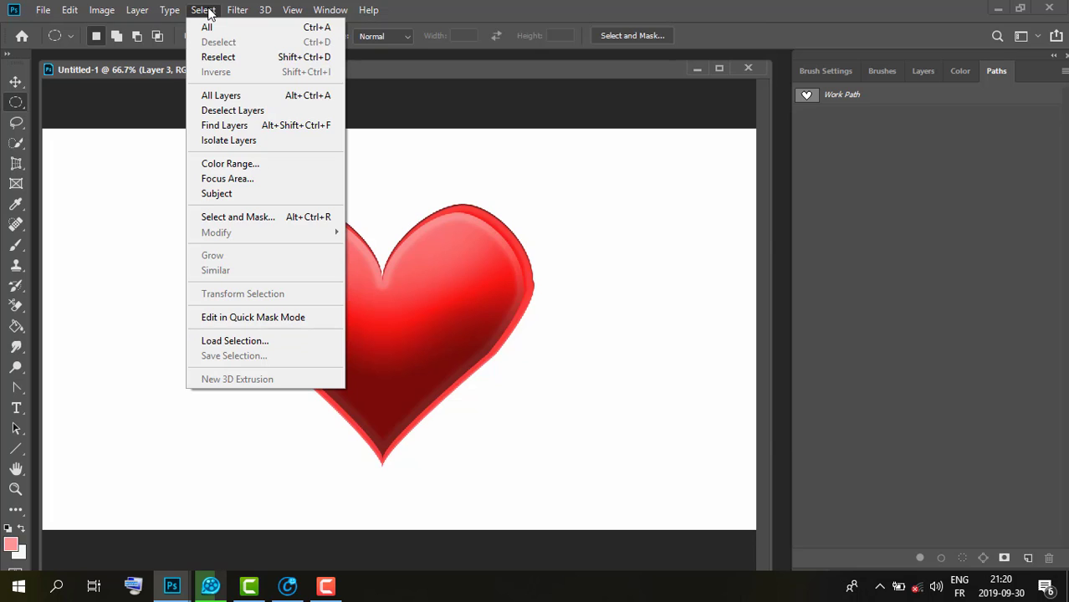
Undo the Select All and Deselect actions to restore the right lobe's circular selection.
click(239, 37)
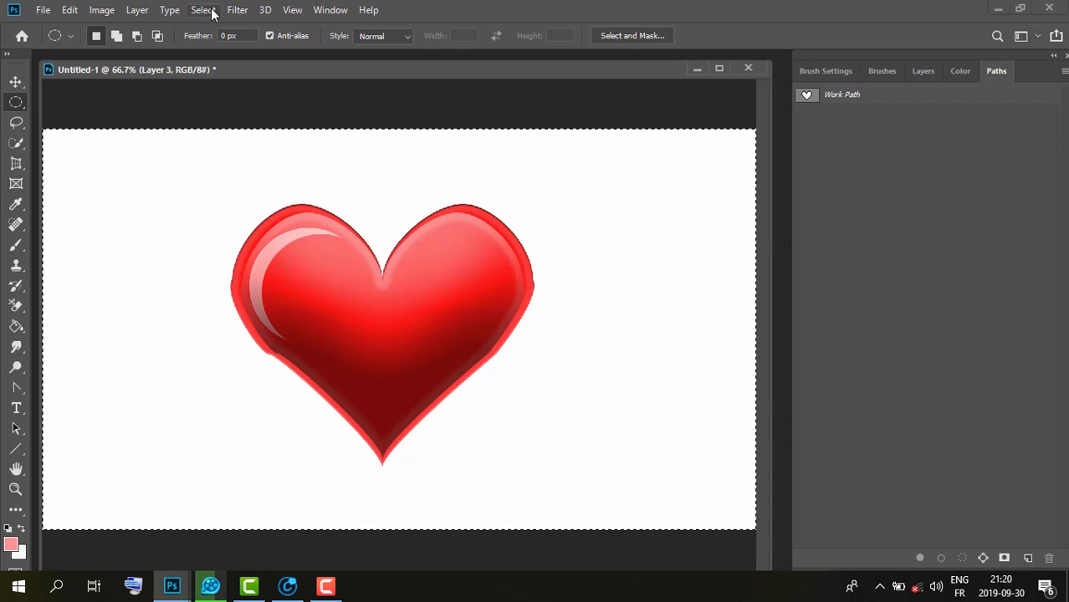
click(211, 10)
click(220, 44)
click(69, 10)
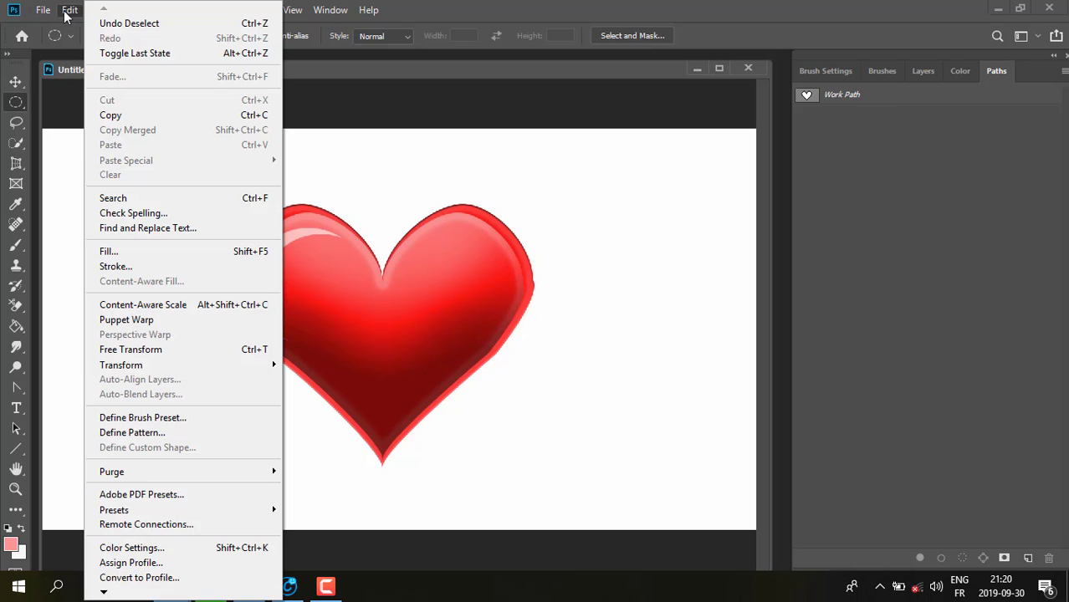
click(117, 25)
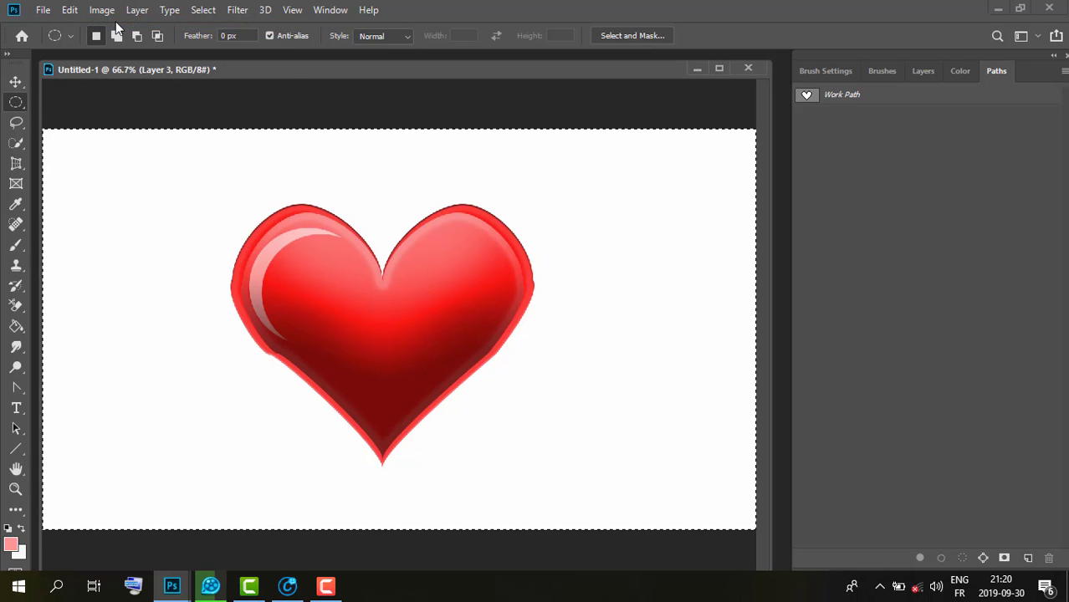
click(70, 10)
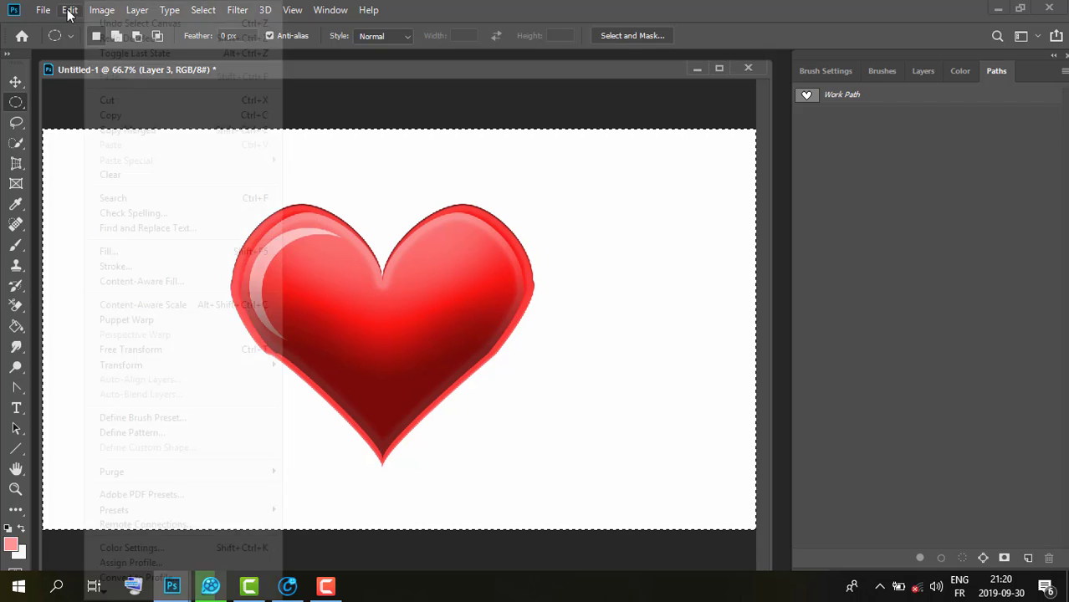
click(165, 25)
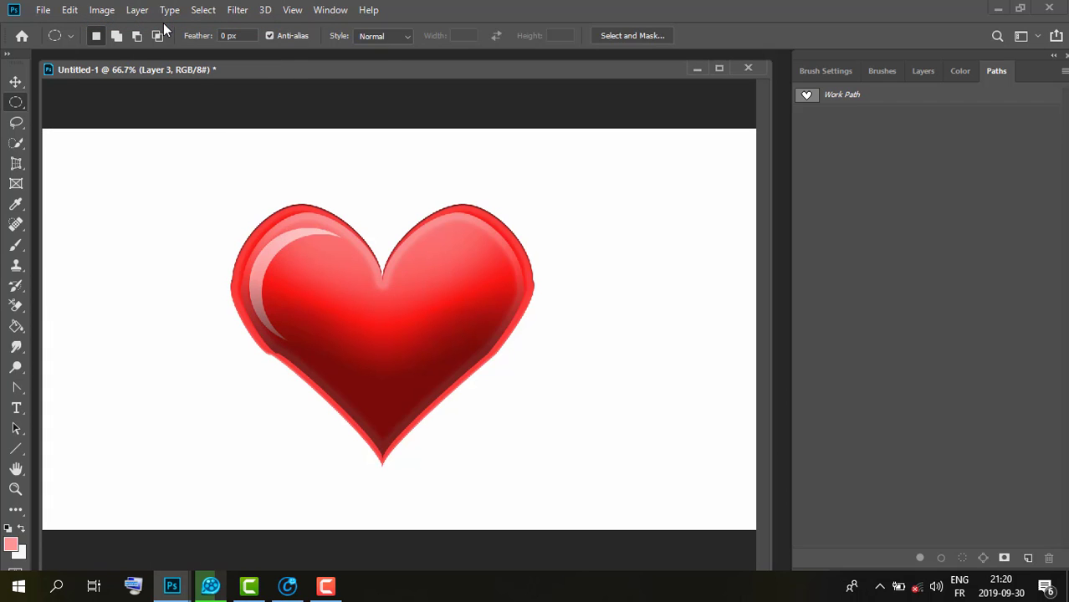
click(70, 10)
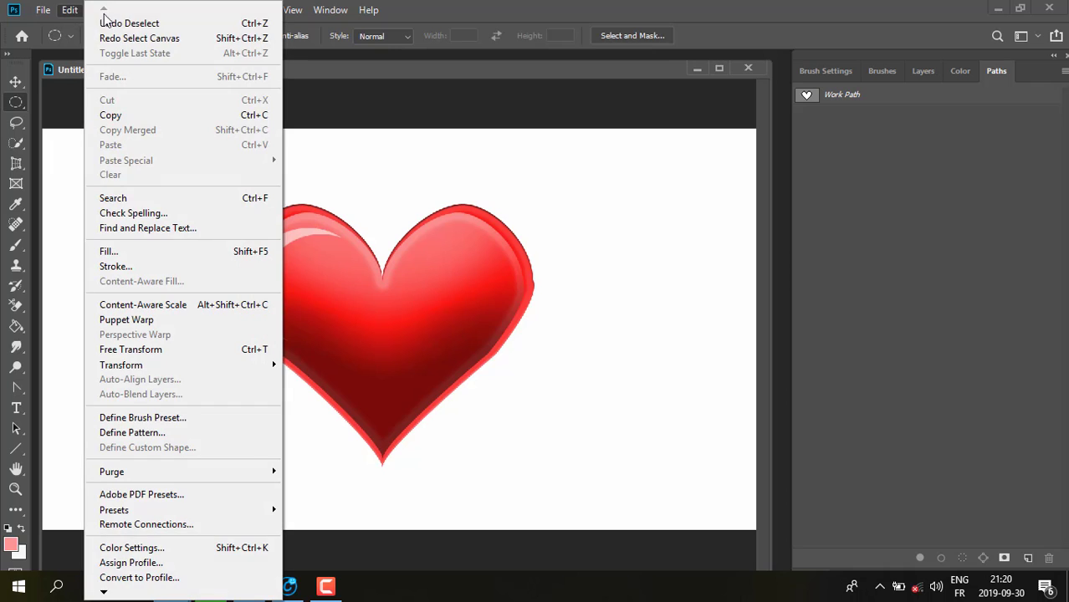
click(154, 25)
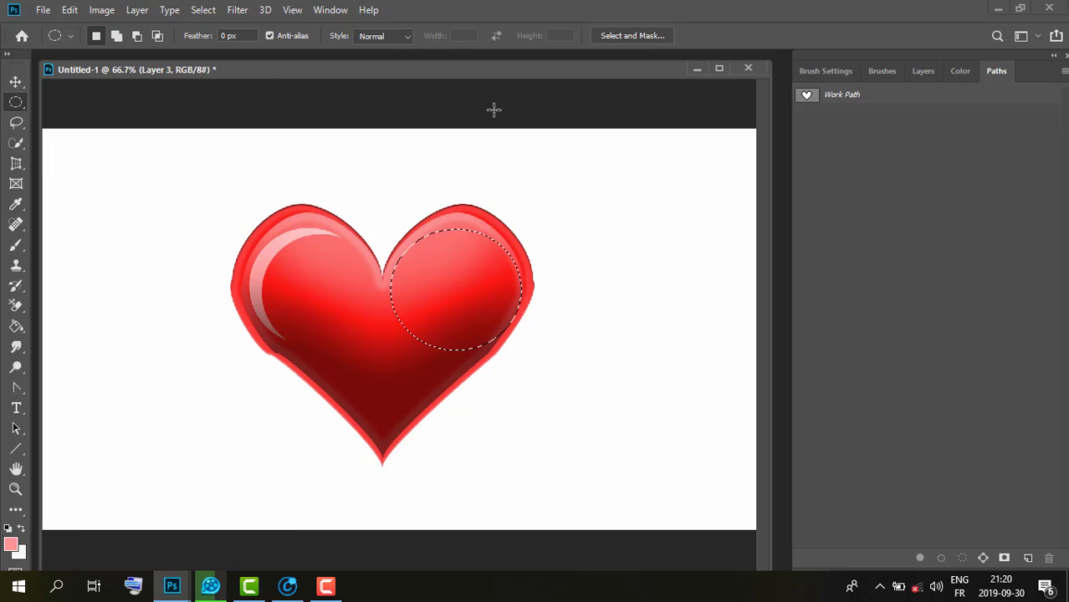
Set up the Brush tool with a soft round tip in Darken mode.
click(15, 246)
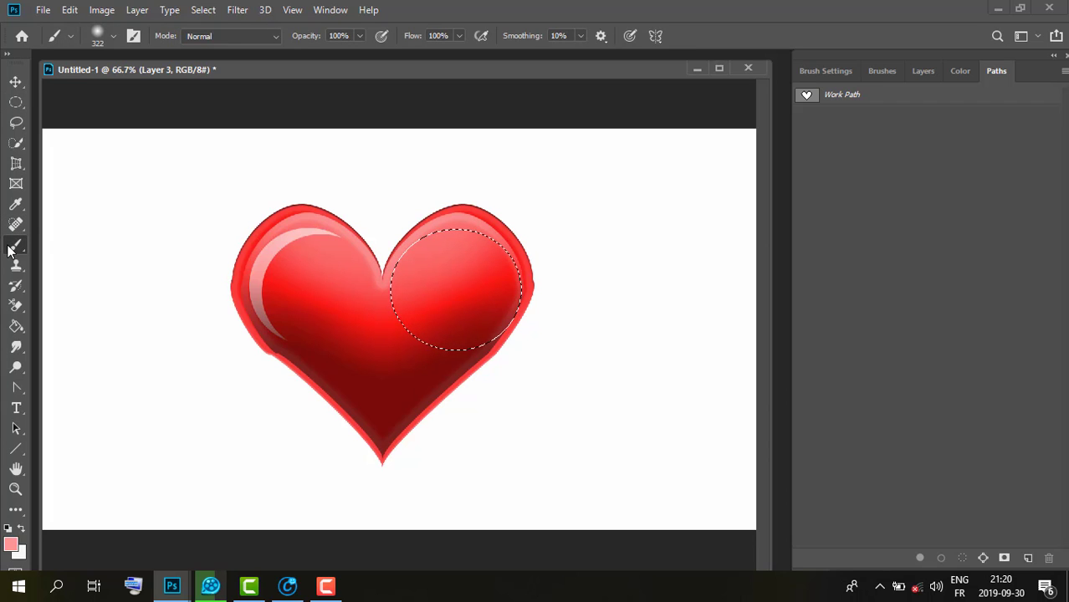
click(114, 40)
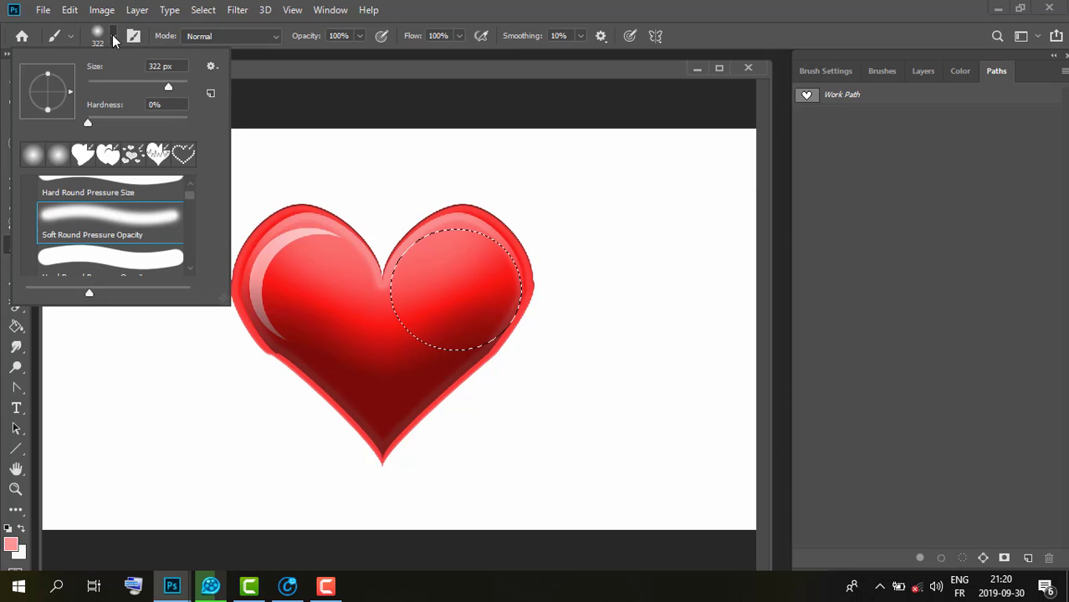
click(488, 7)
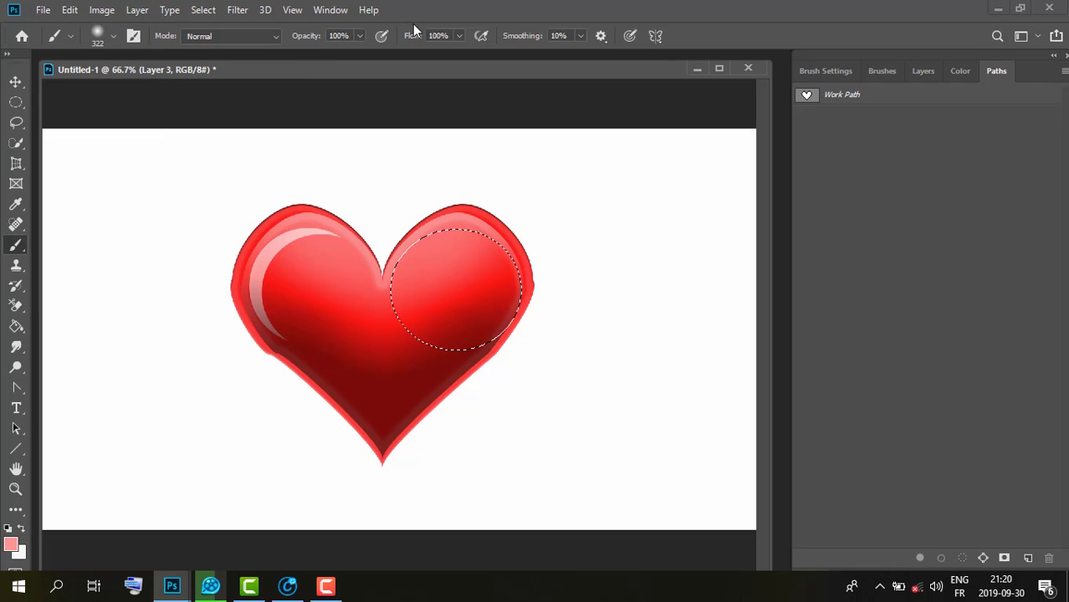
click(275, 35)
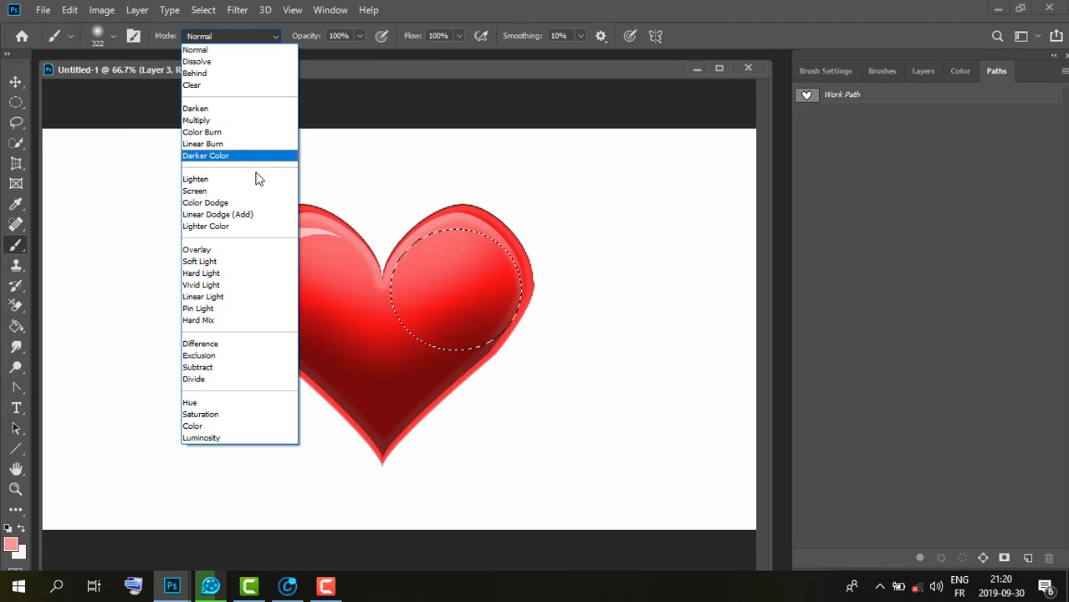
click(243, 108)
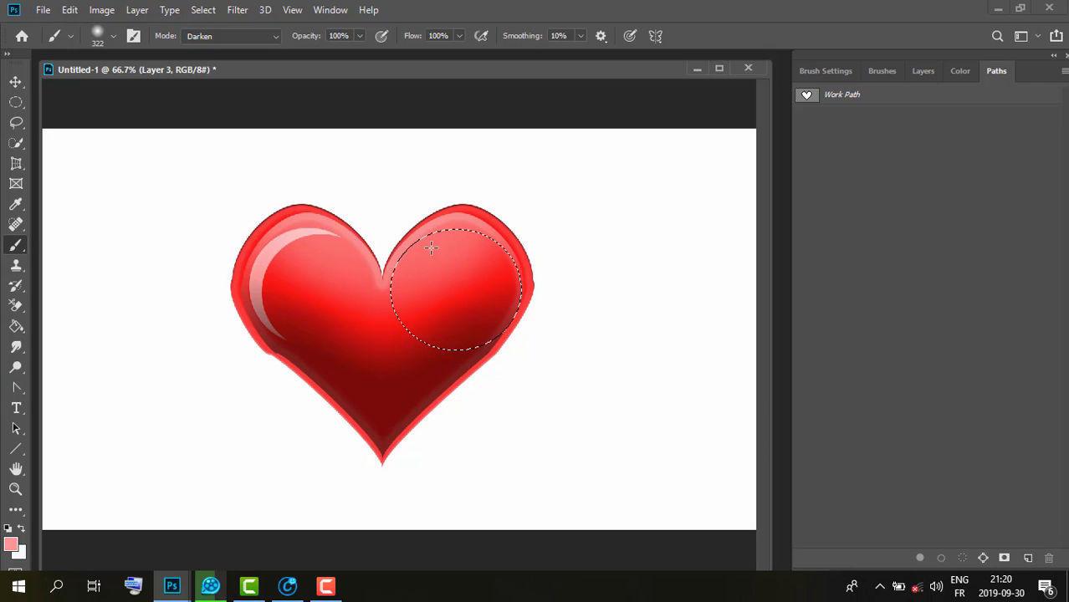
Set foreground to 663333 and brush it across the top of the right-lobe circle.
click(11, 546)
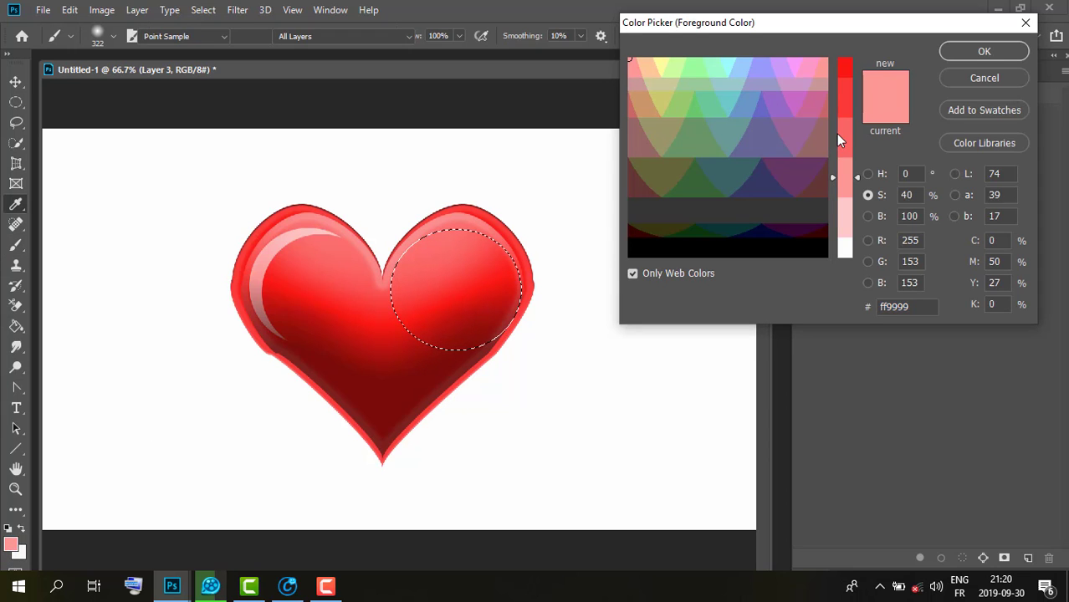
click(633, 184)
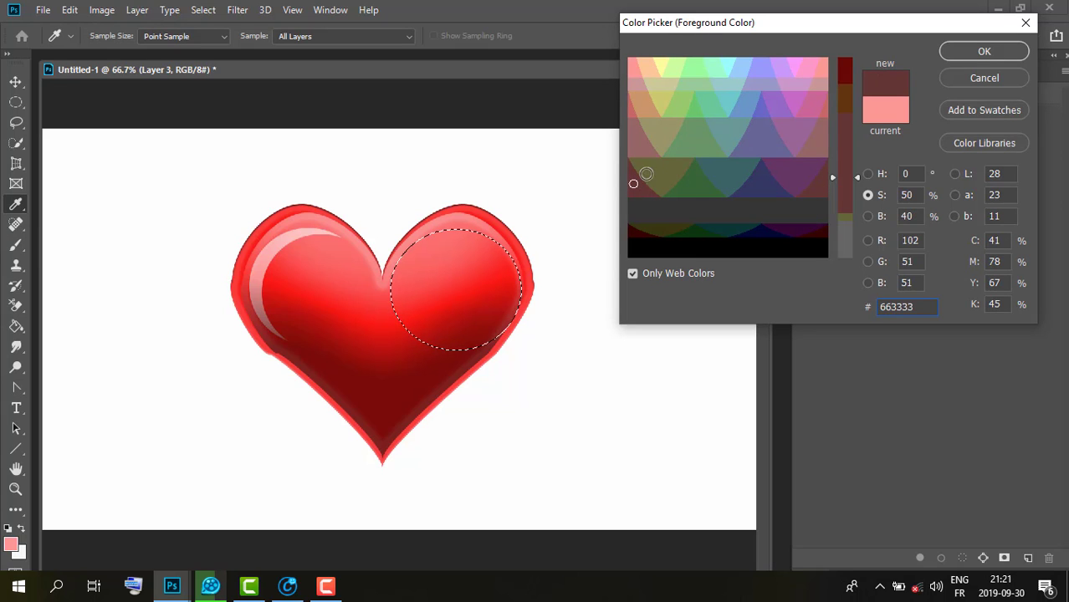
click(984, 51)
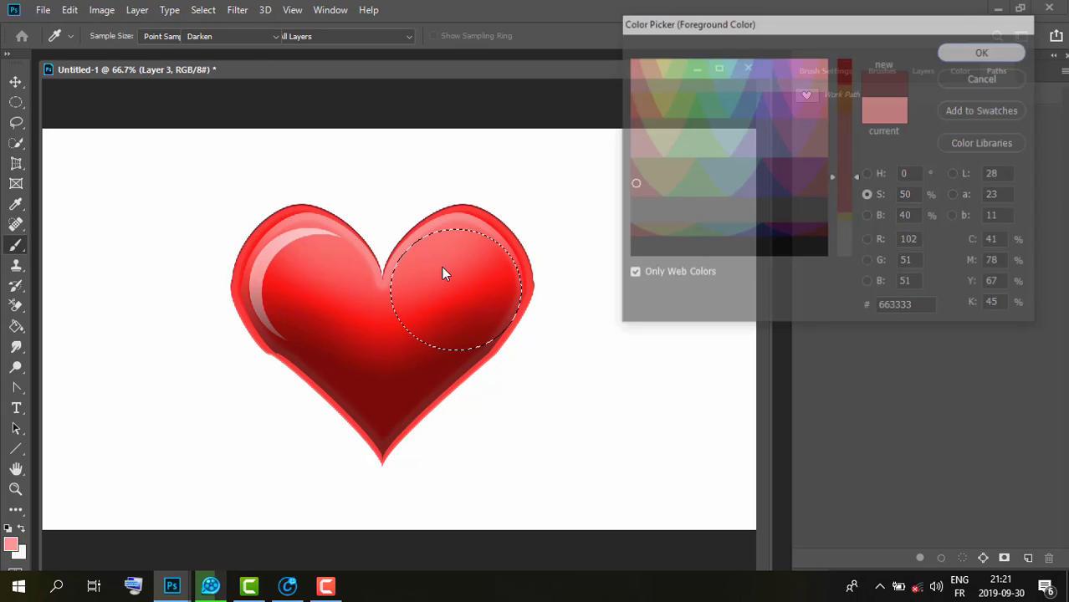
mouse_move(473, 234)
mouse_down()
mouse_move(466, 249)
mouse_move(420, 260)
mouse_move(409, 289)
mouse_up()
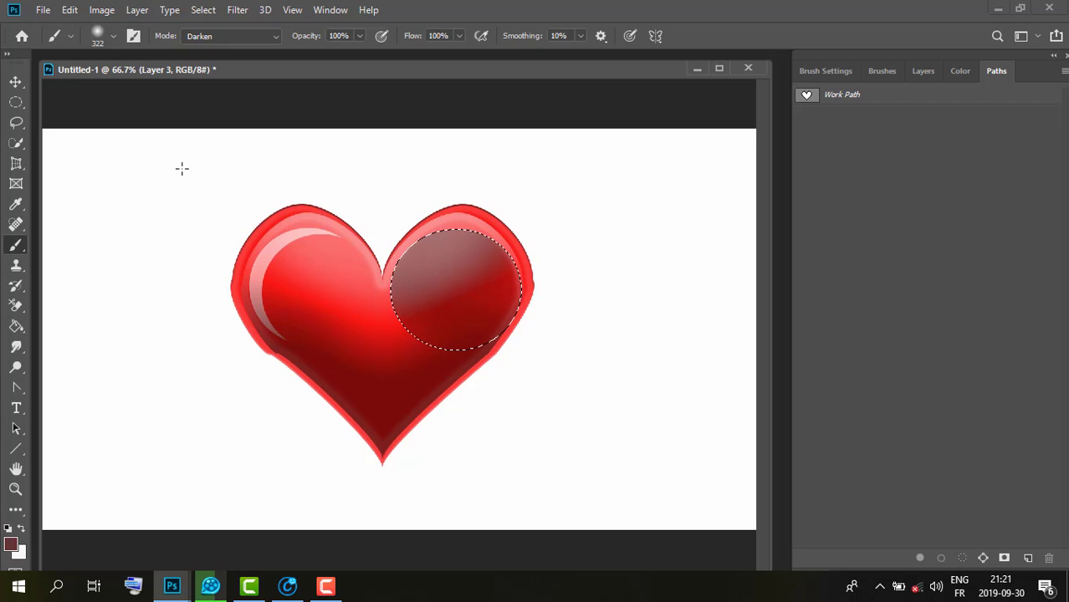
With the Elliptical Marquee, nudge the right-lobe circle slightly down and right over the grey-red shading.
click(15, 104)
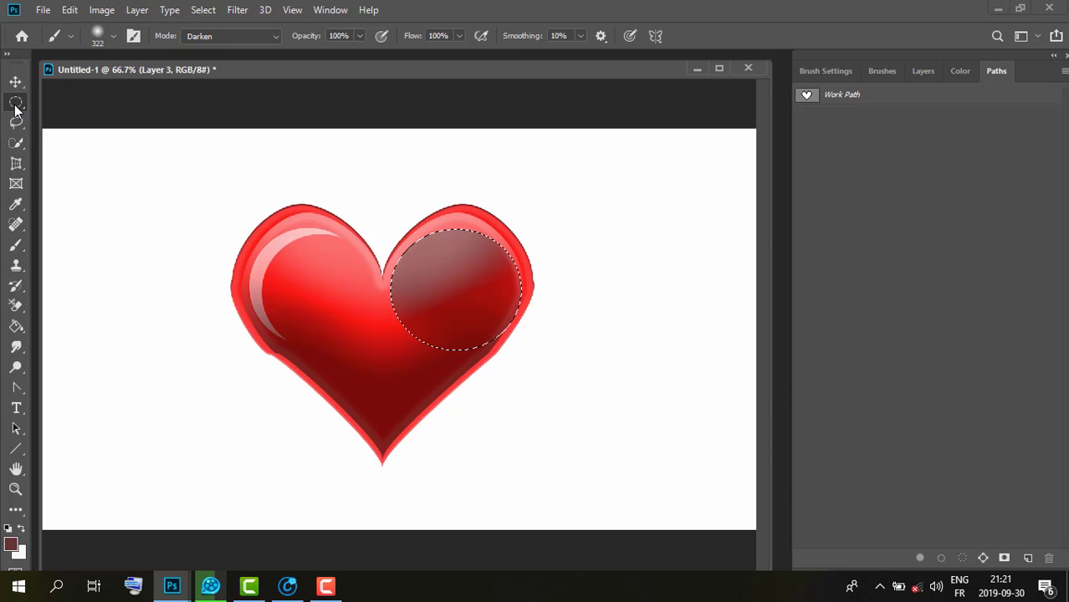
click(83, 116)
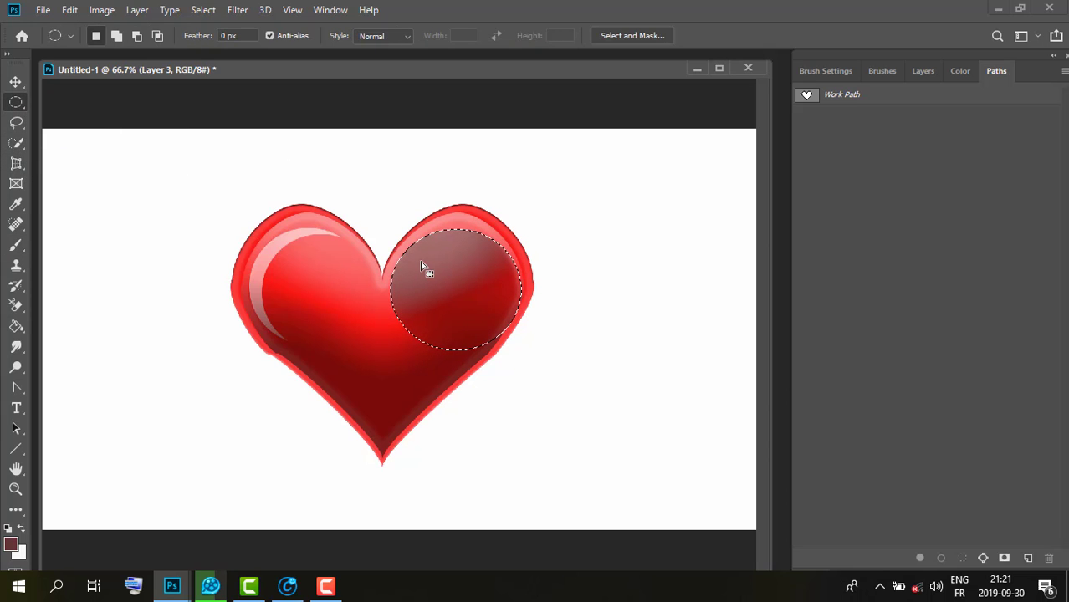
drag(430, 283, 443, 295)
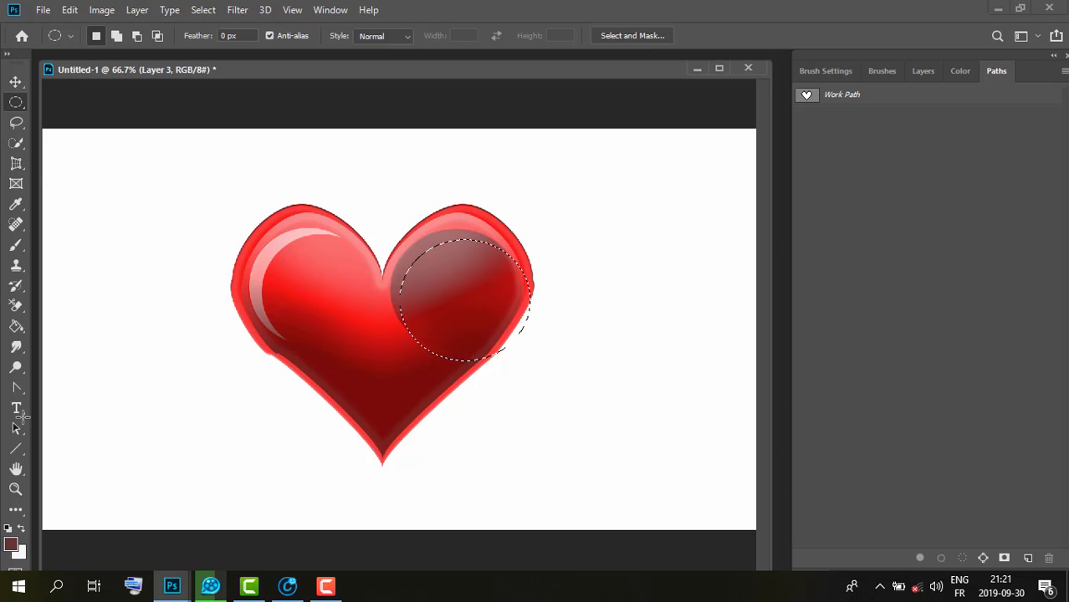
In Edit > Fill with Color contents, sample a red from the heart as the fill colour.
click(71, 11)
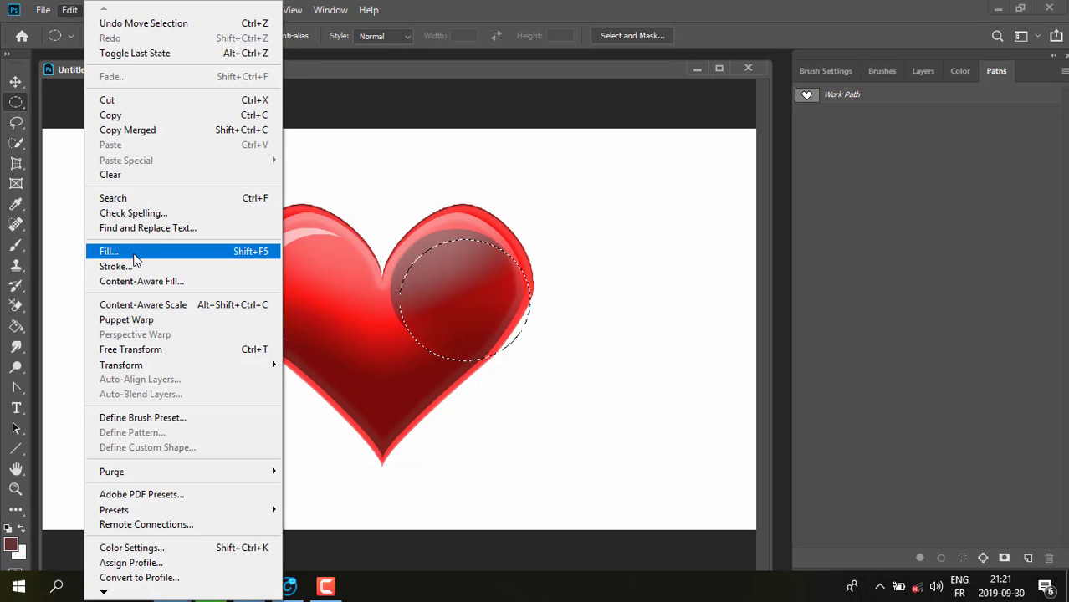
click(134, 252)
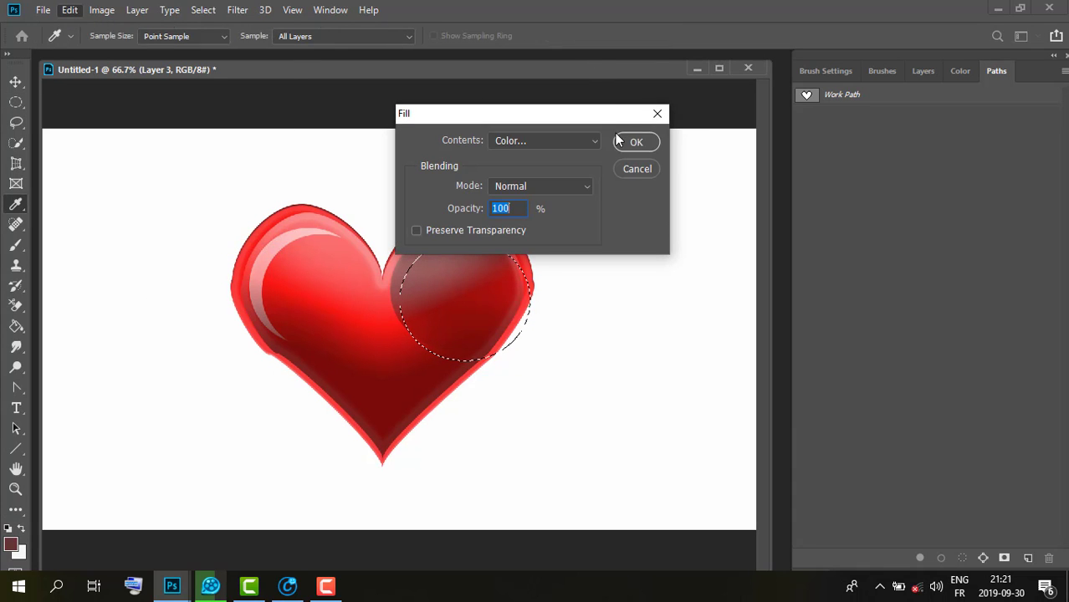
click(566, 142)
click(561, 184)
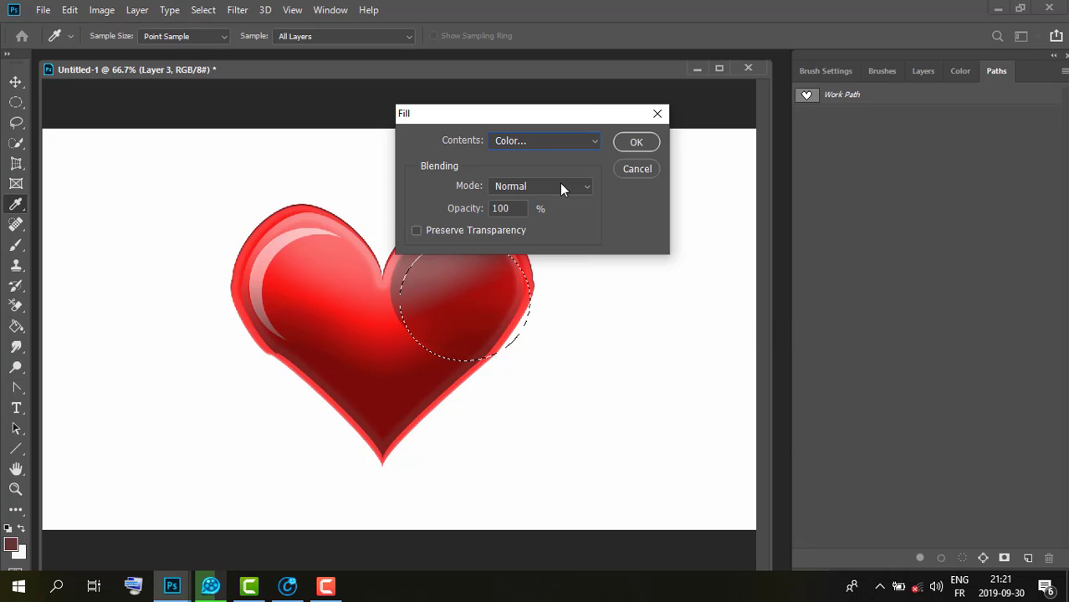
click(307, 290)
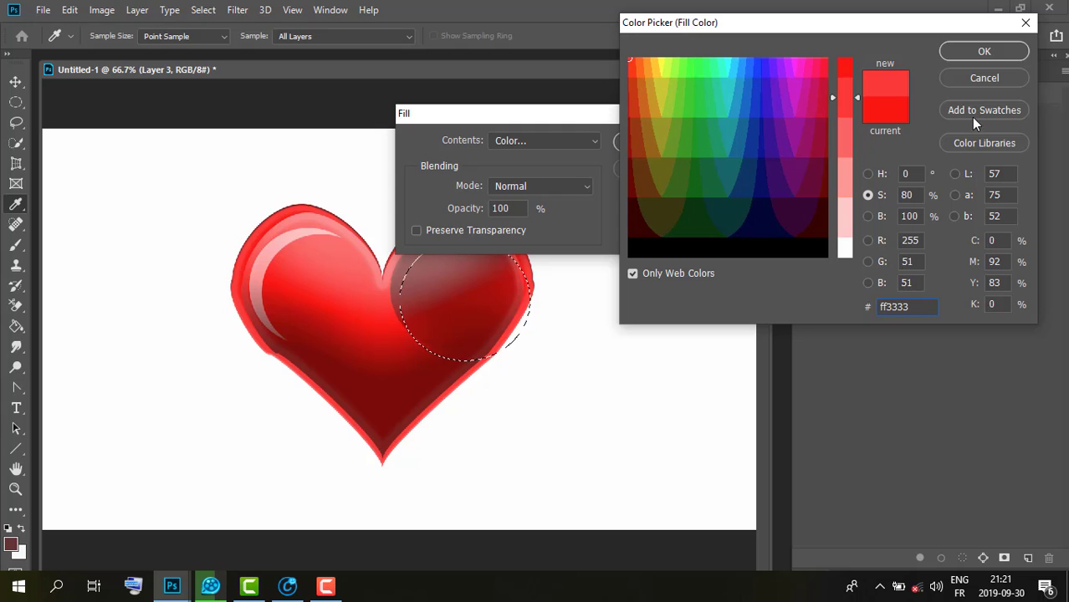
click(996, 52)
click(996, 51)
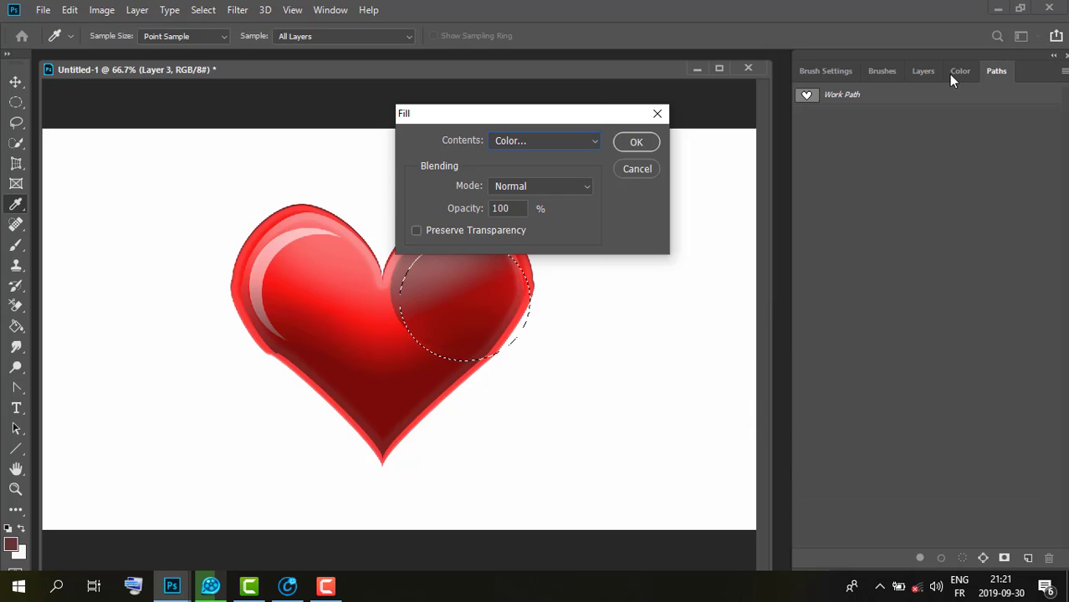
click(437, 306)
Sample pure red ff0000 and fill the circle, leaving a grey-red crescent on the right lobe.
click(589, 142)
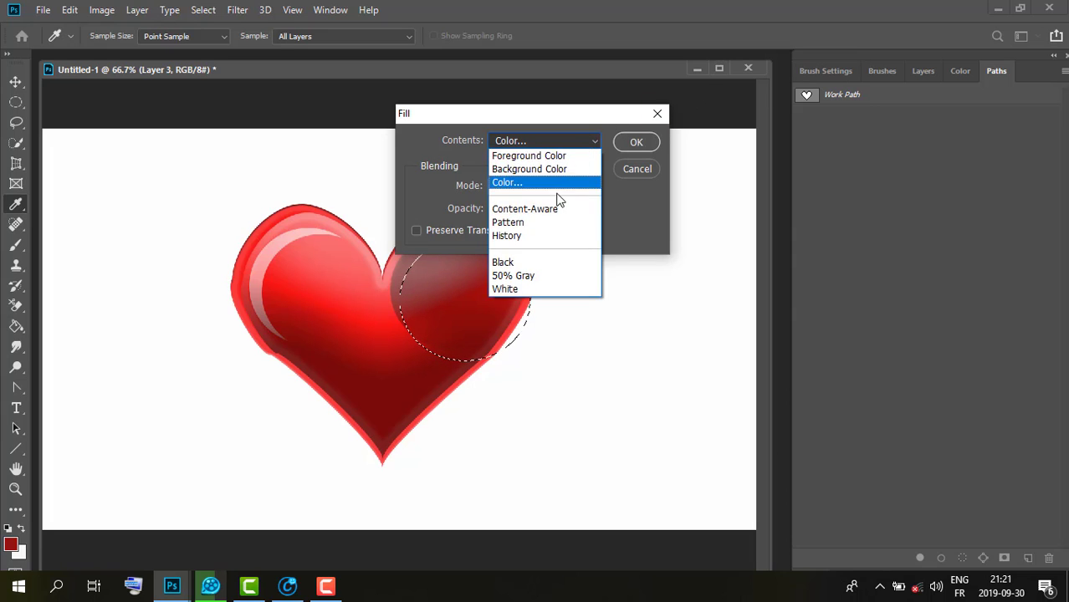
click(557, 185)
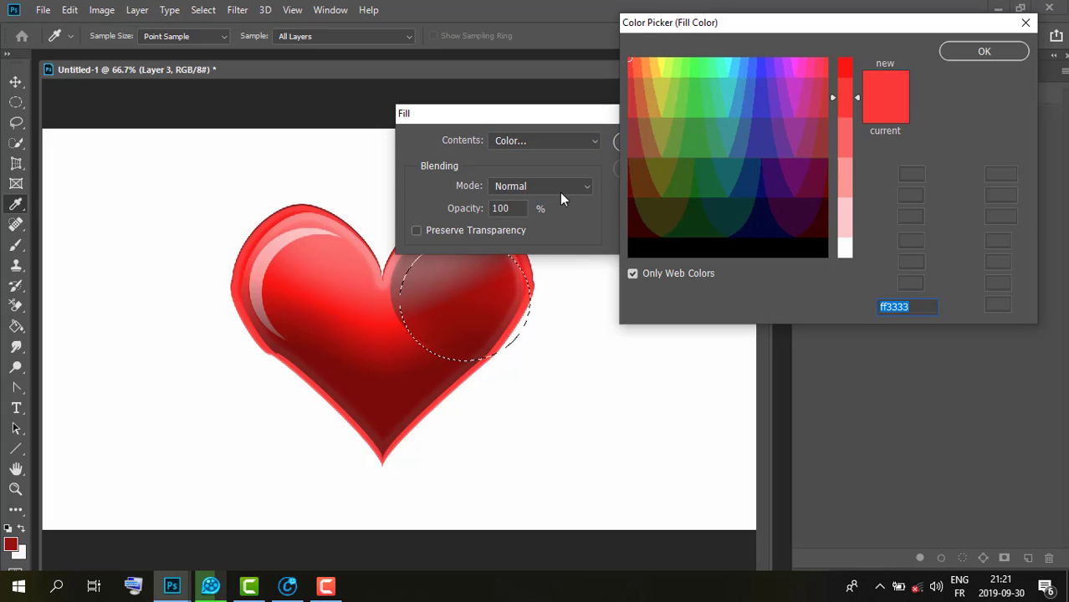
click(327, 305)
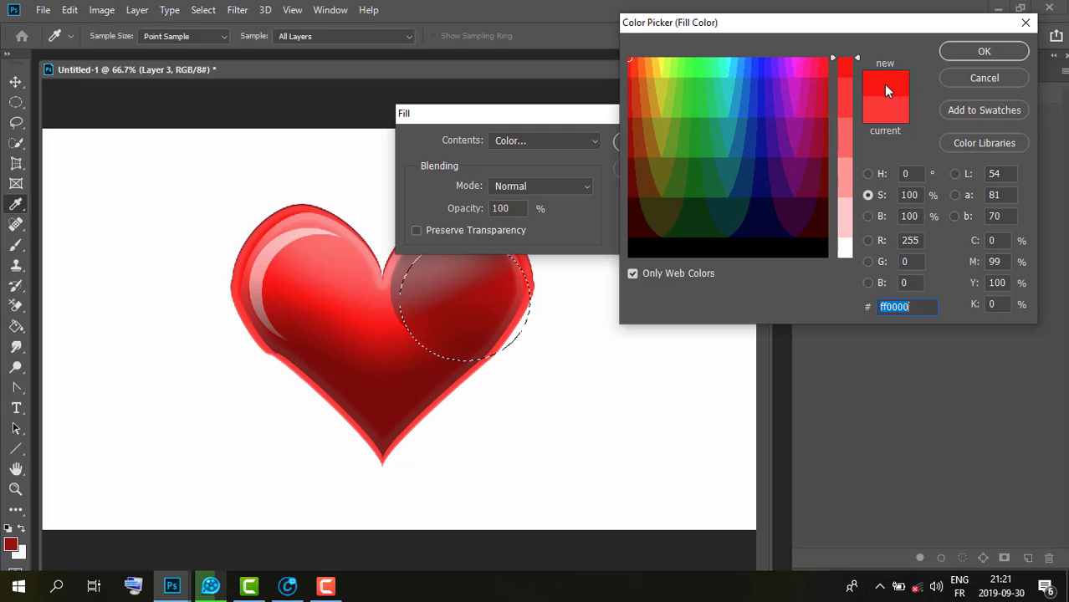
click(981, 53)
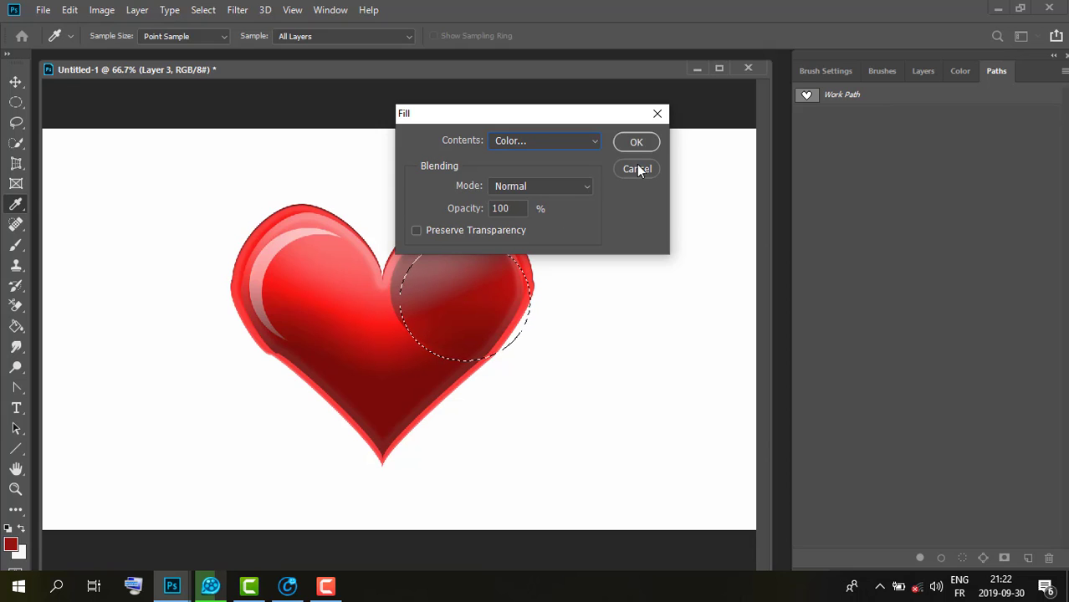
click(621, 140)
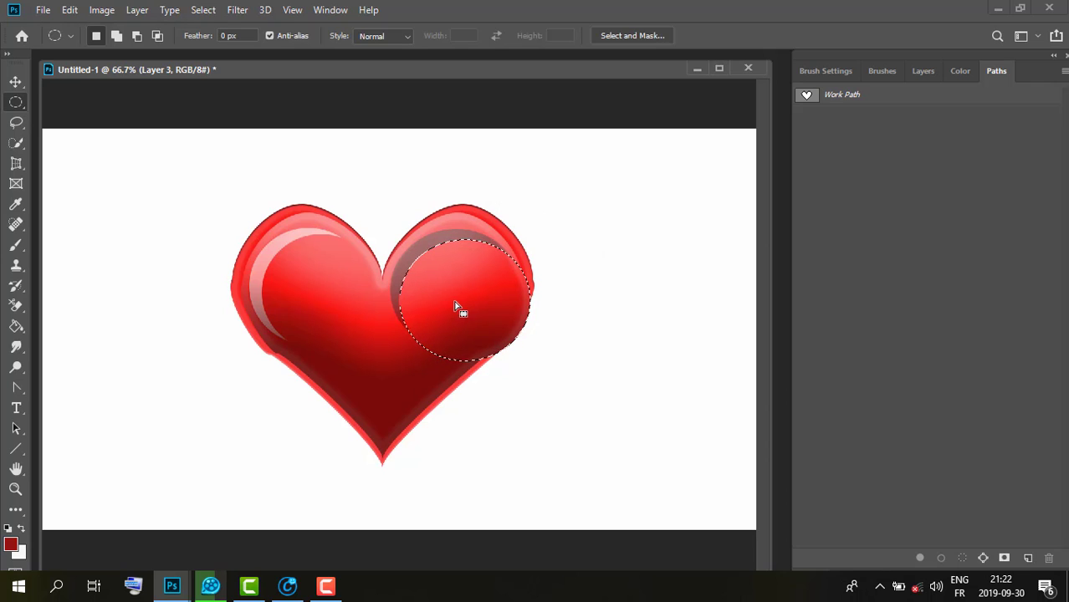
Deselect with Ctrl+D to reveal the finished grey-red crescent on the right lobe.
click(208, 17)
key(Escape)
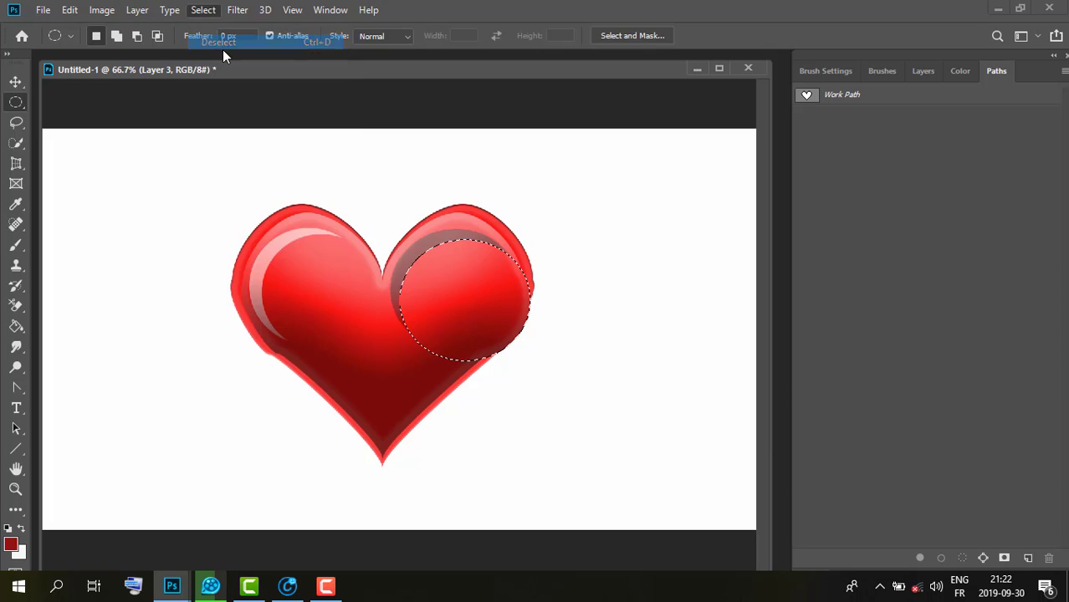
key(ctrl+d)
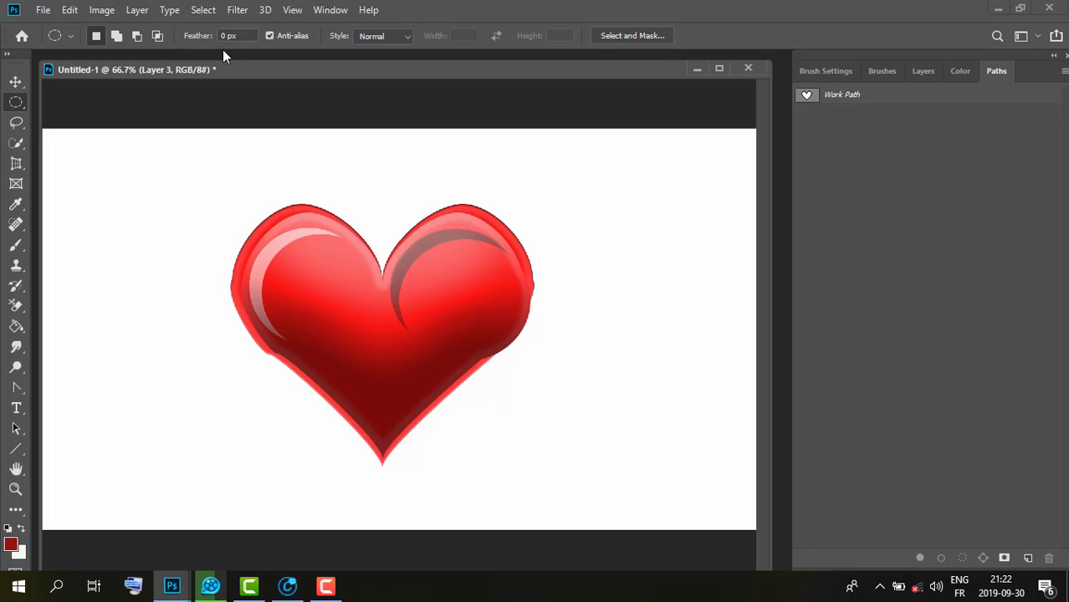